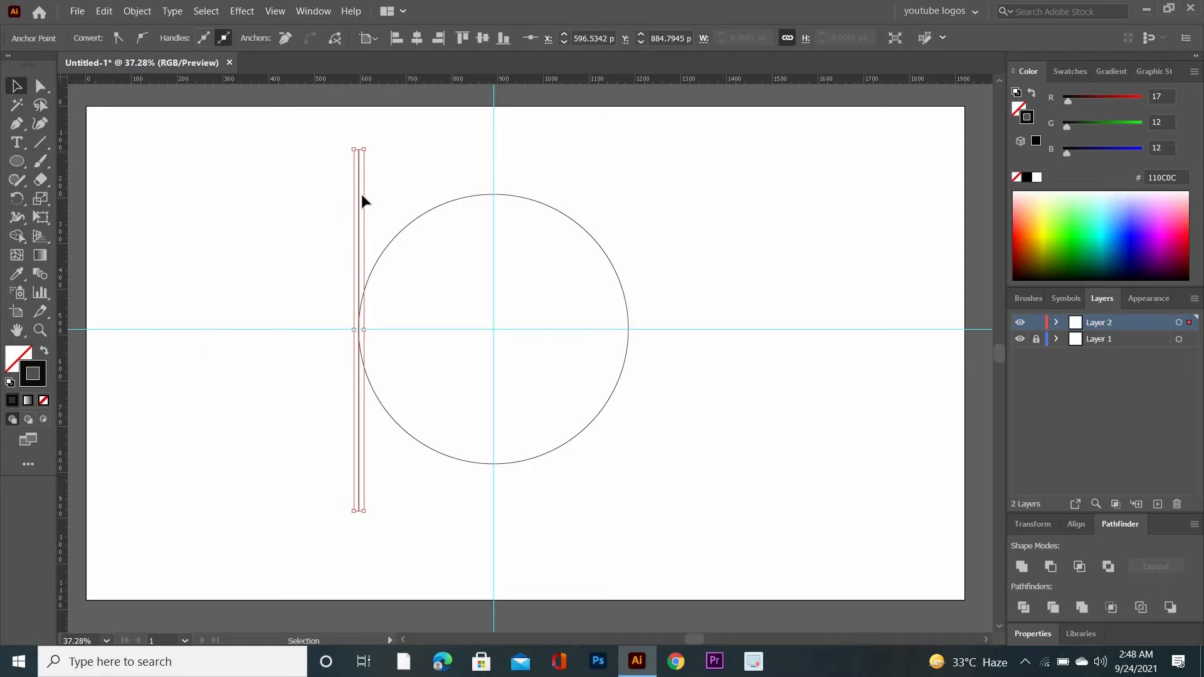
Copy the vertical line to the circle's right edge and blend the two lines using 8 specified steps
drag(362, 183, 629, 195)
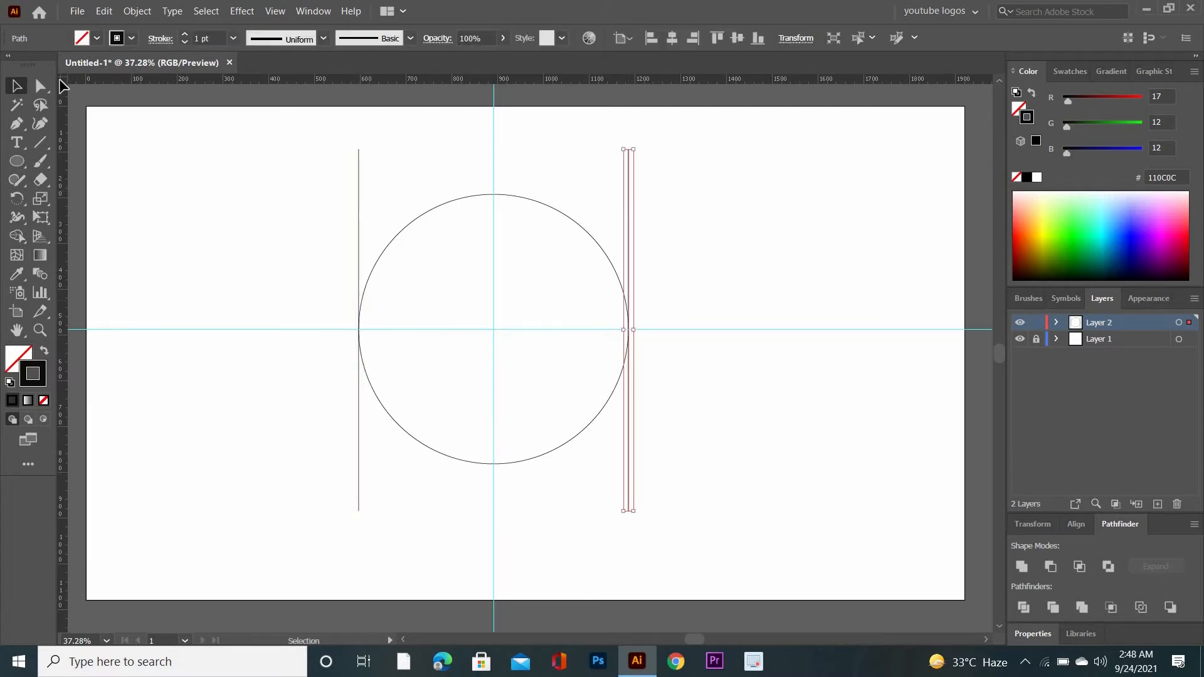
drag(322, 151, 656, 207)
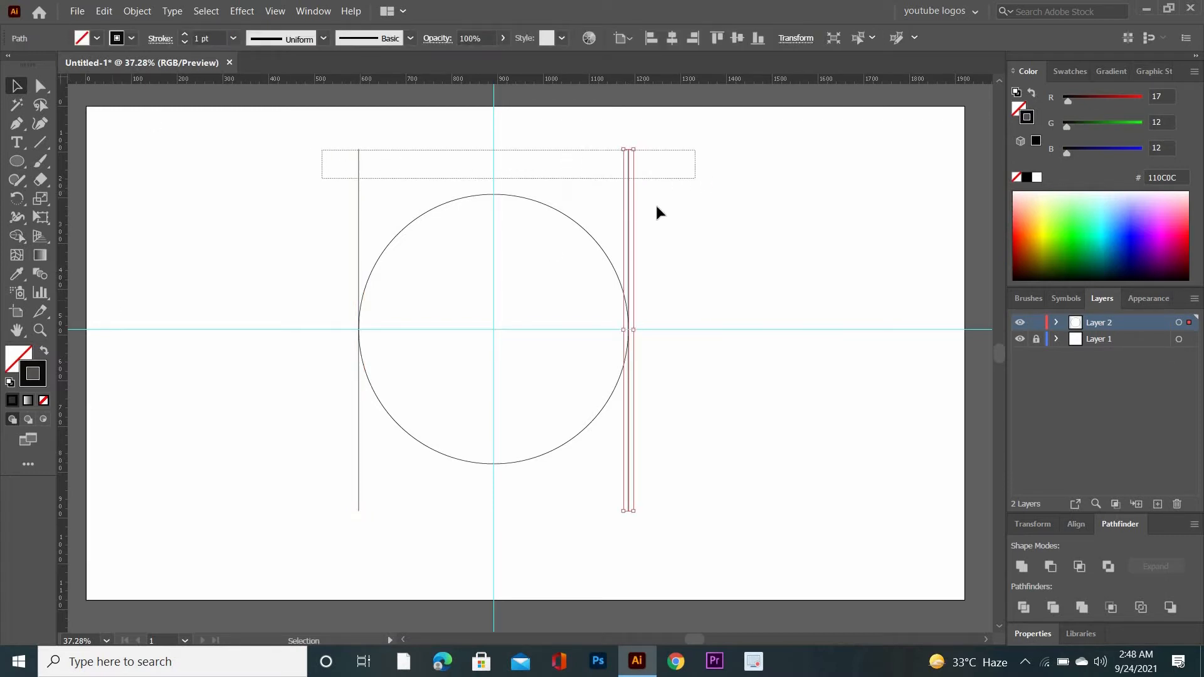
double_click(43, 280)
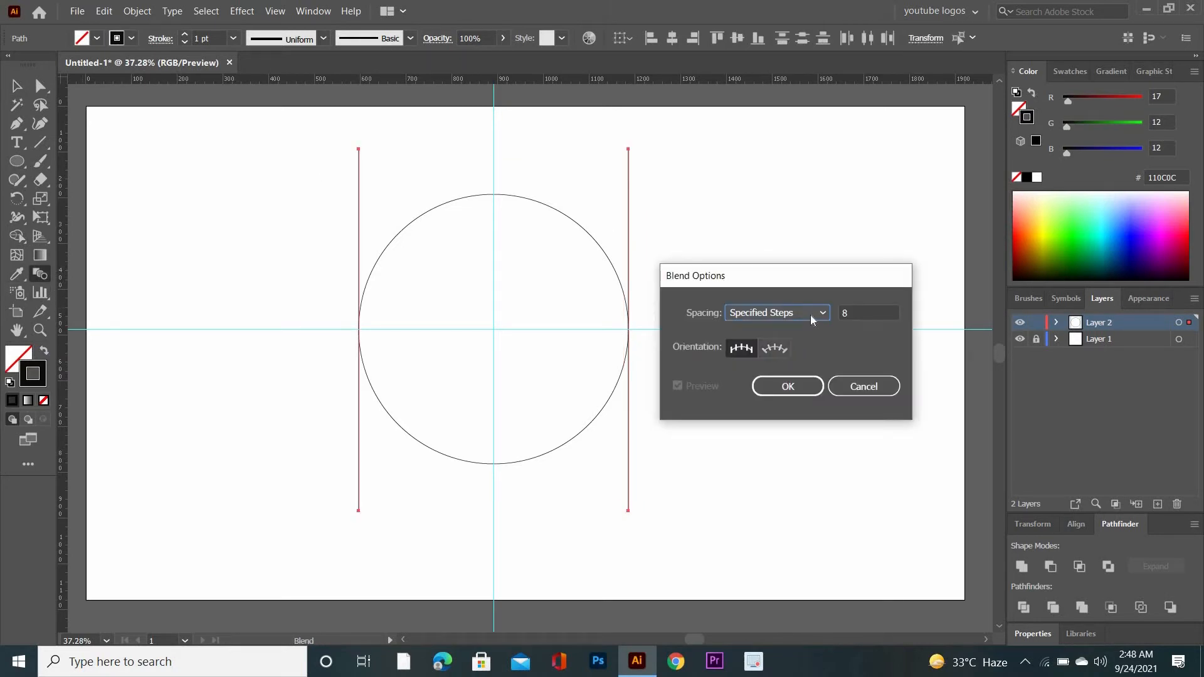
click(810, 315)
click(802, 345)
click(788, 387)
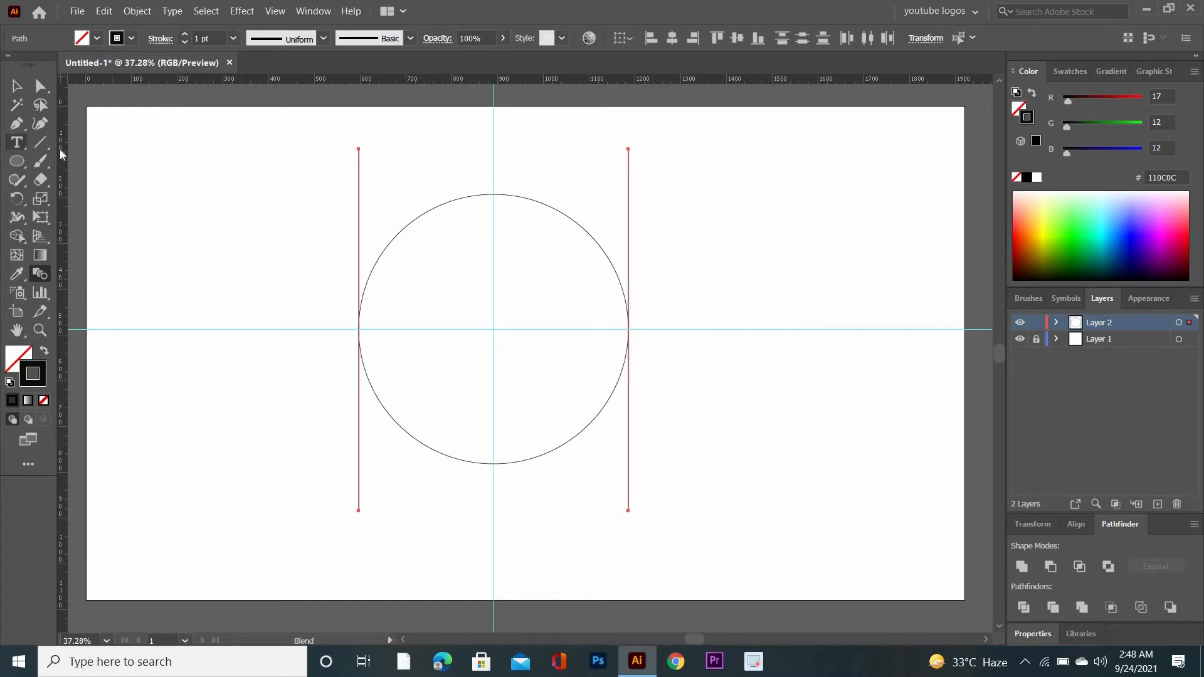
click(360, 209)
click(628, 204)
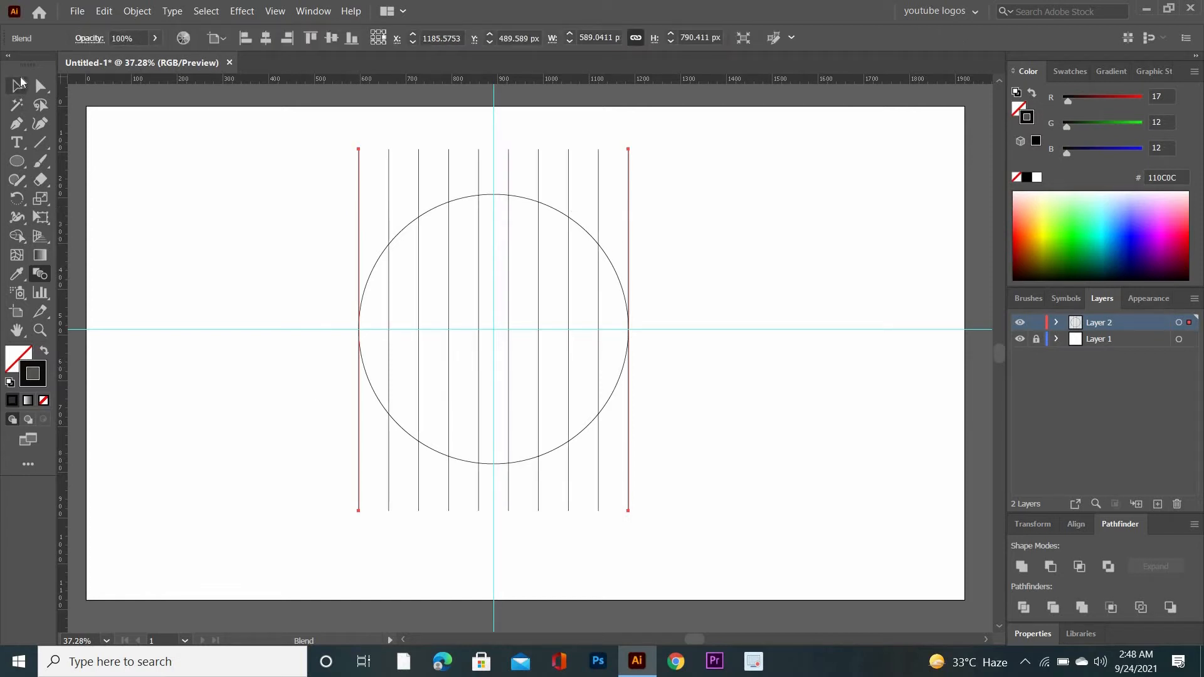
Make a copy of the blended lines rotated 90° about the circle's center to form a grid
key(v)
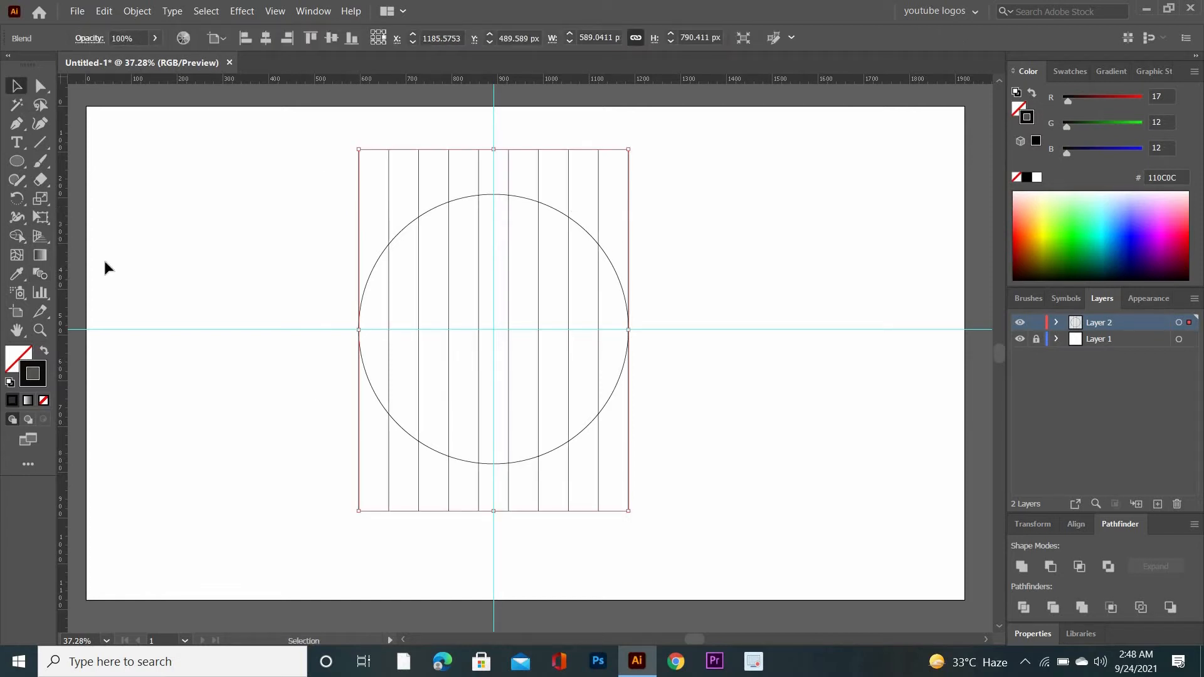
click(17, 198)
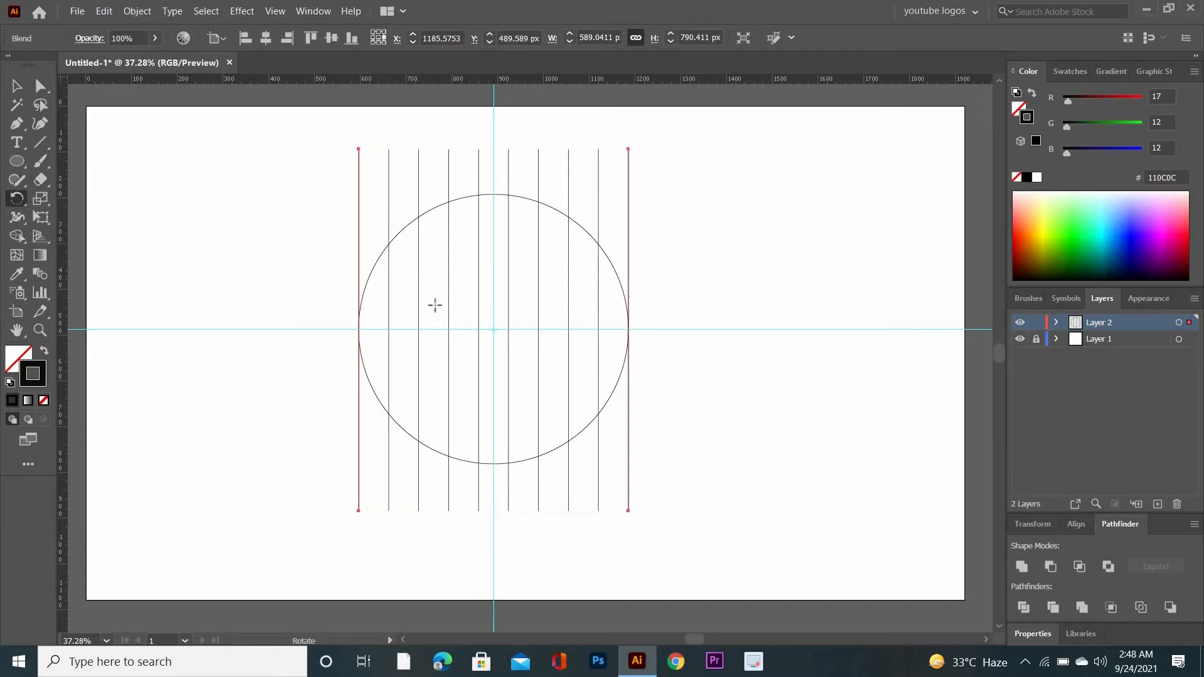
alt+click(494, 329)
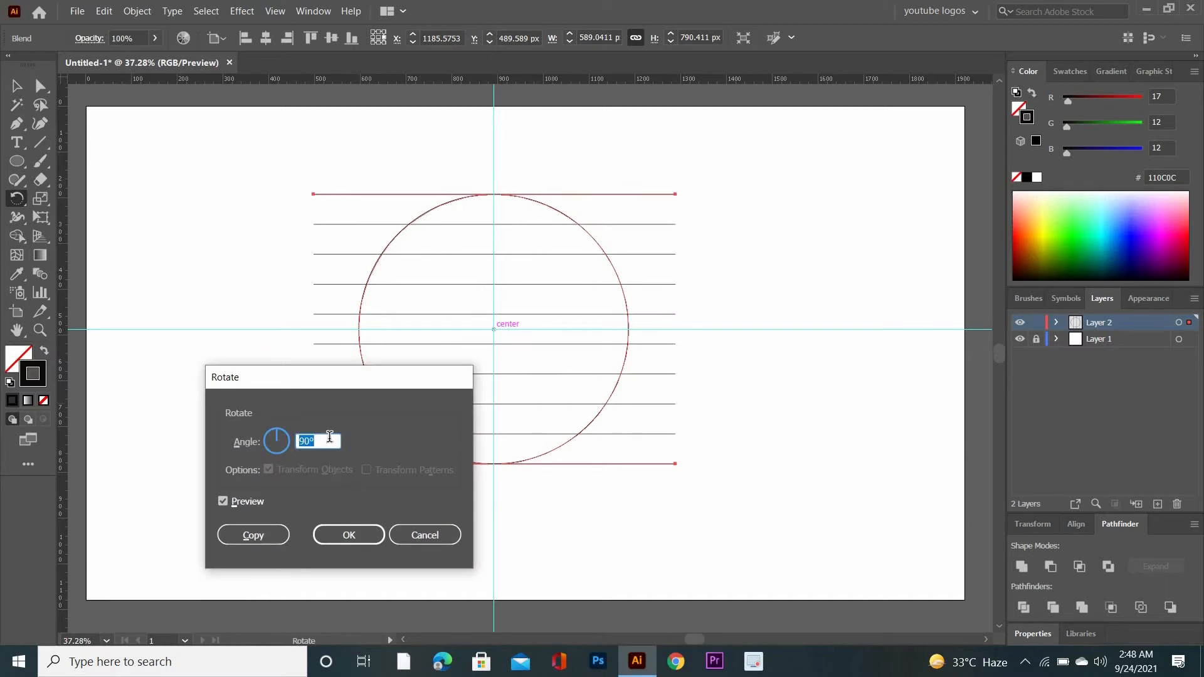
click(251, 534)
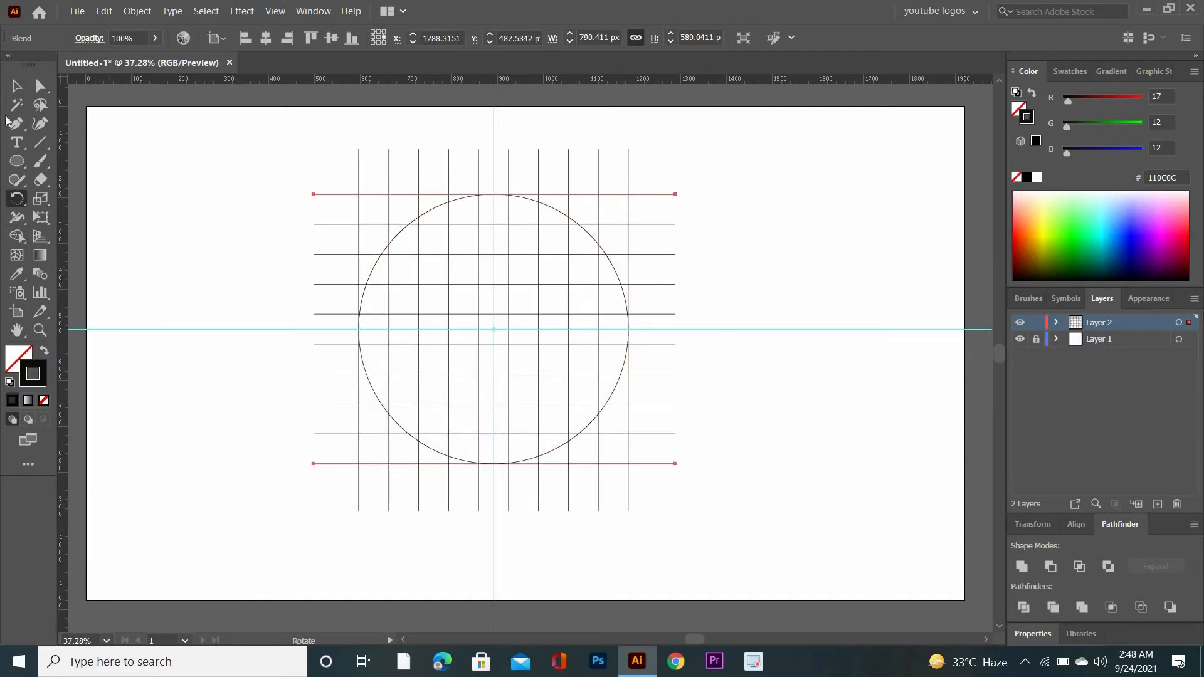
Create a smaller concentric copy of the circle that touches the first inner grid lines
click(17, 86)
click(723, 462)
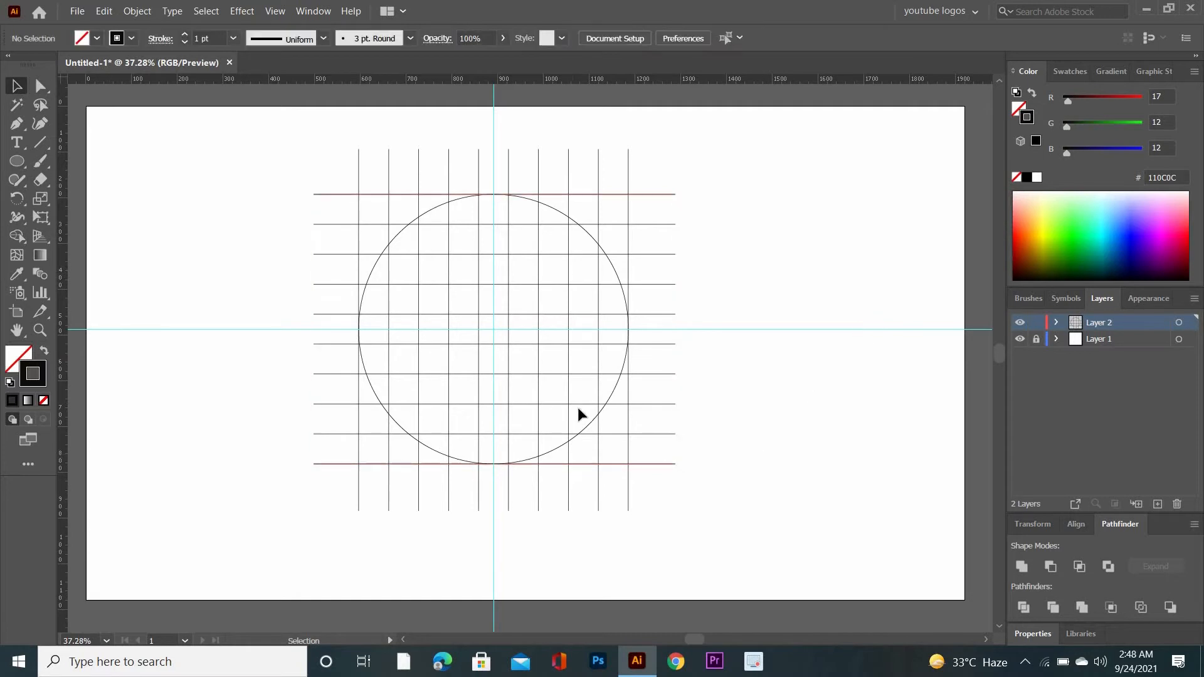
click(594, 419)
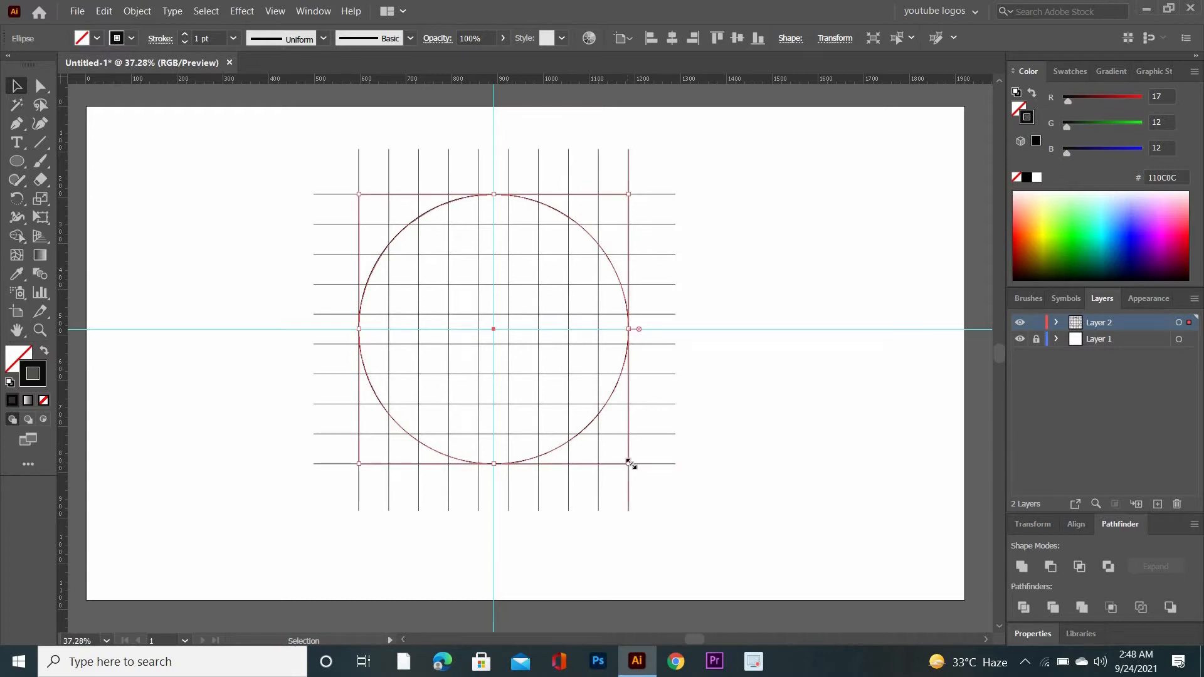
drag(630, 462, 598, 446)
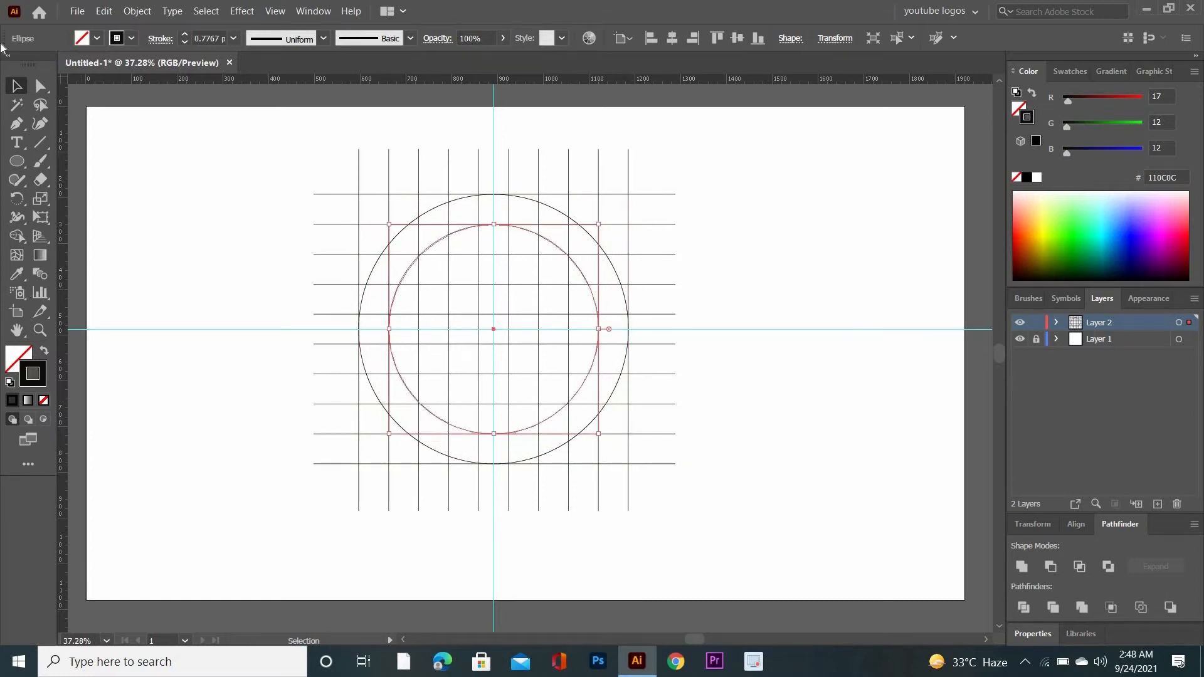
Expand the object, fill and stroke of the whole grid and both circles, and ungroup the result
drag(247, 171, 736, 551)
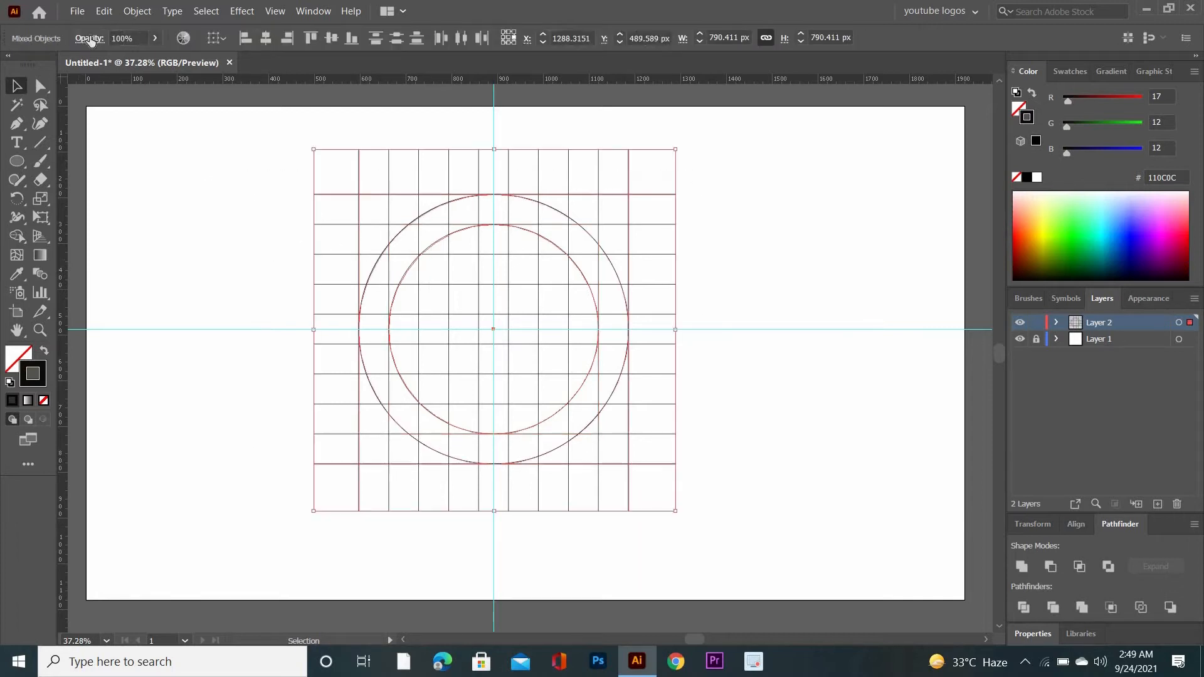
click(146, 12)
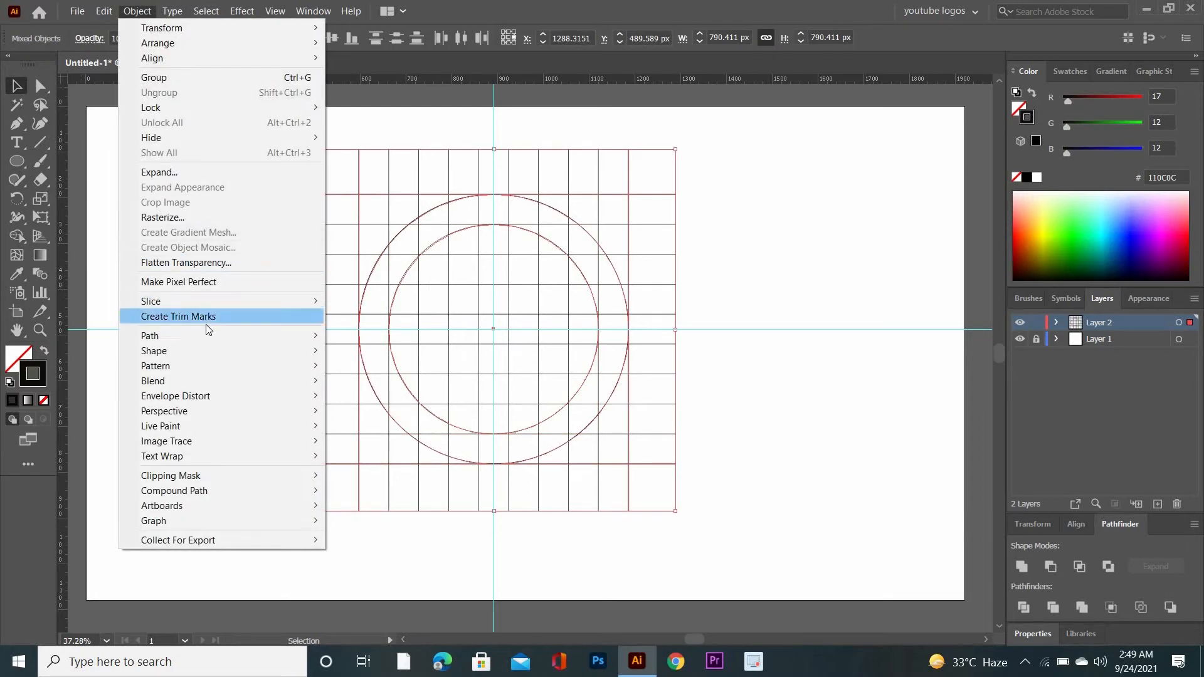
click(197, 174)
click(555, 422)
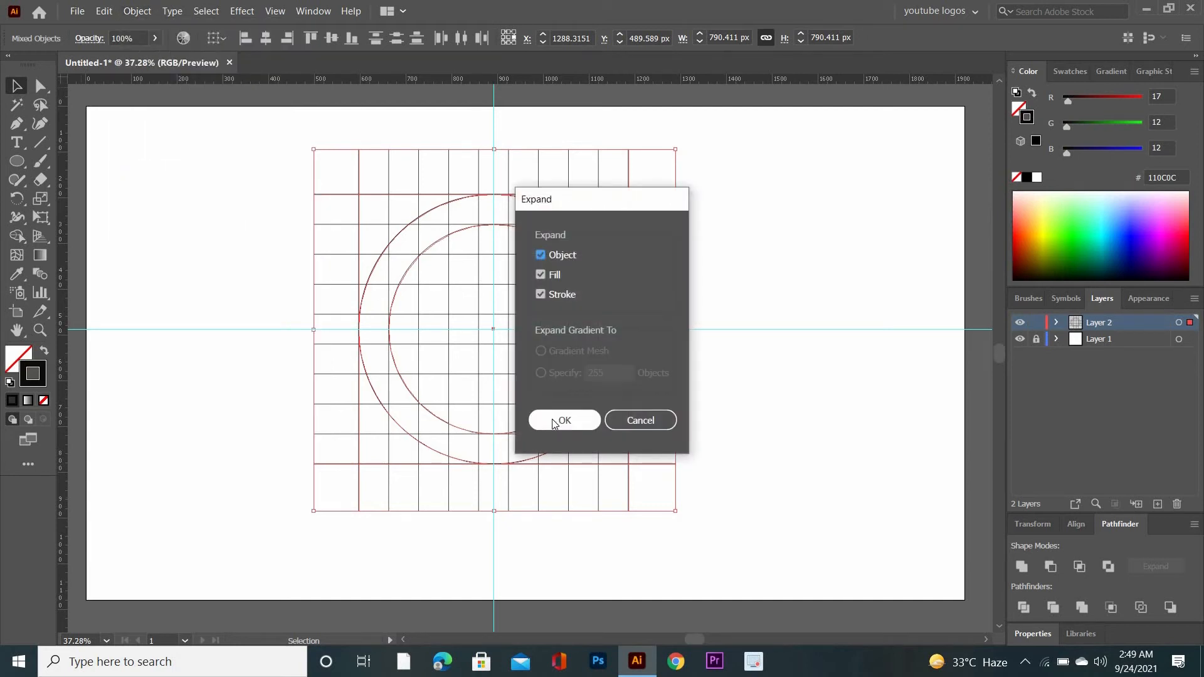
right_click(246, 223)
click(334, 341)
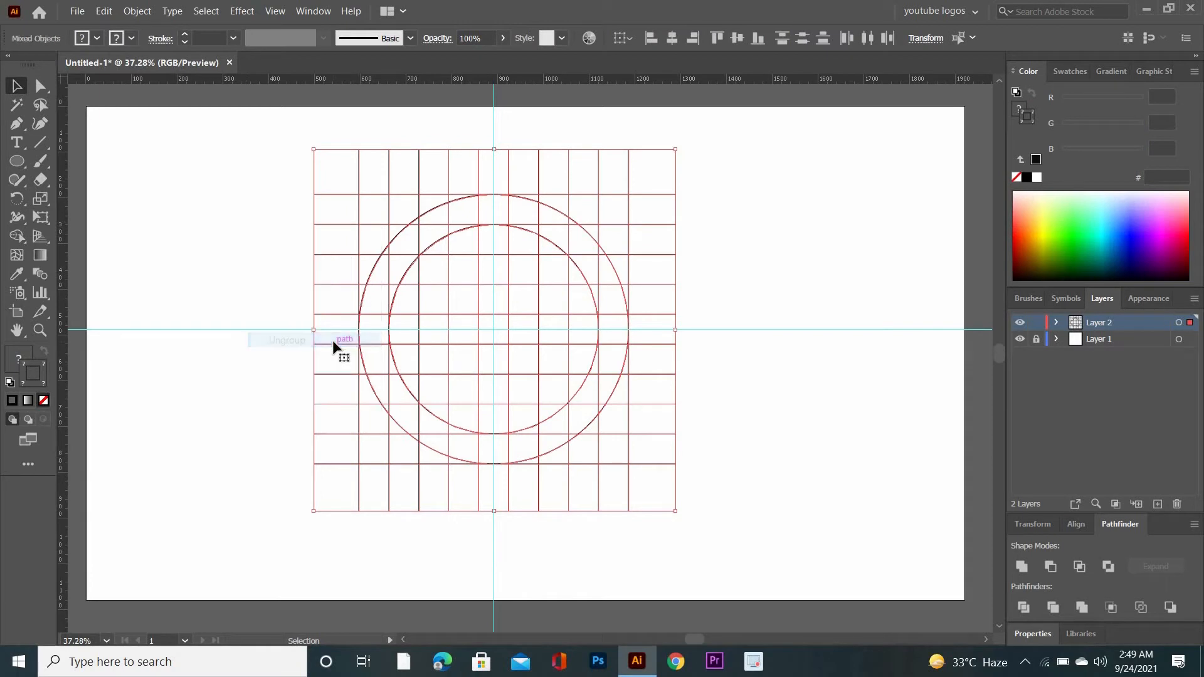
Activate the Shape Builder tool for the selected grid and circles and set the fill color to red ED1414
click(16, 237)
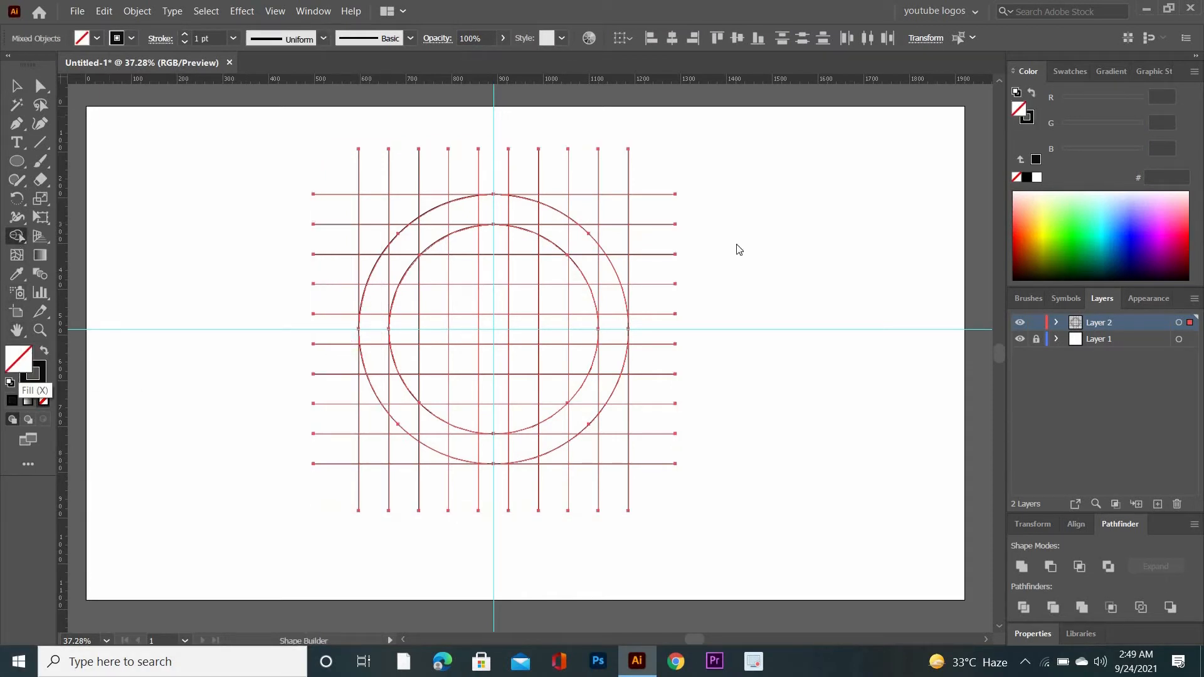
click(833, 295)
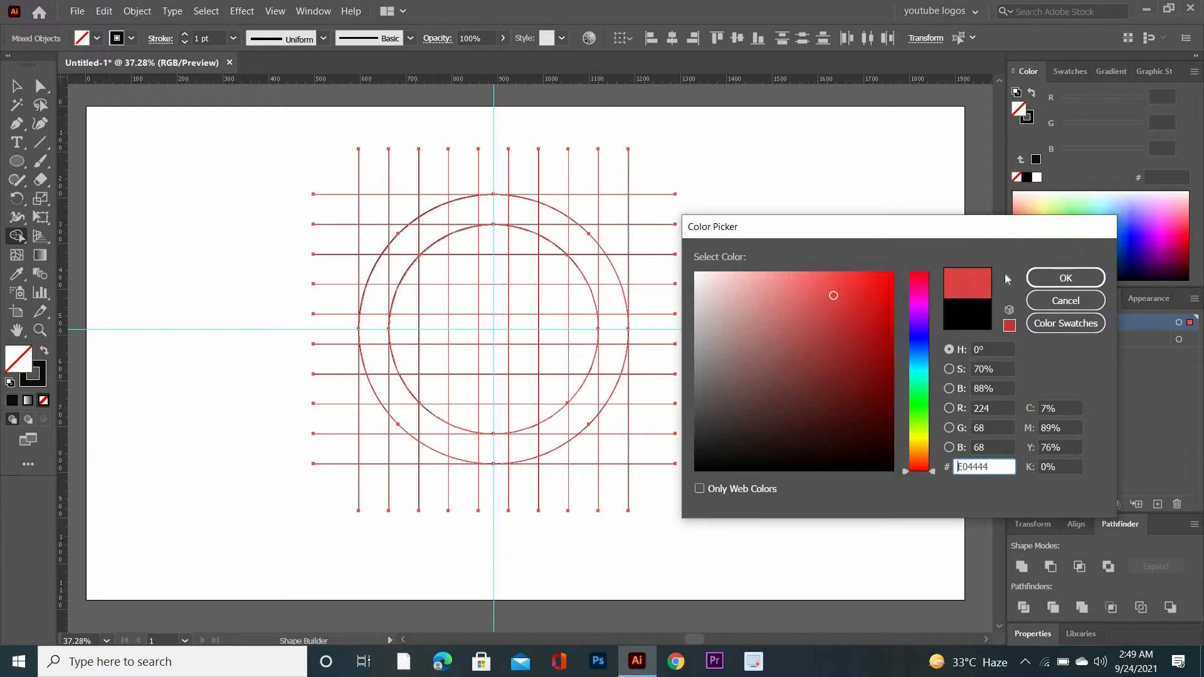
click(865, 287)
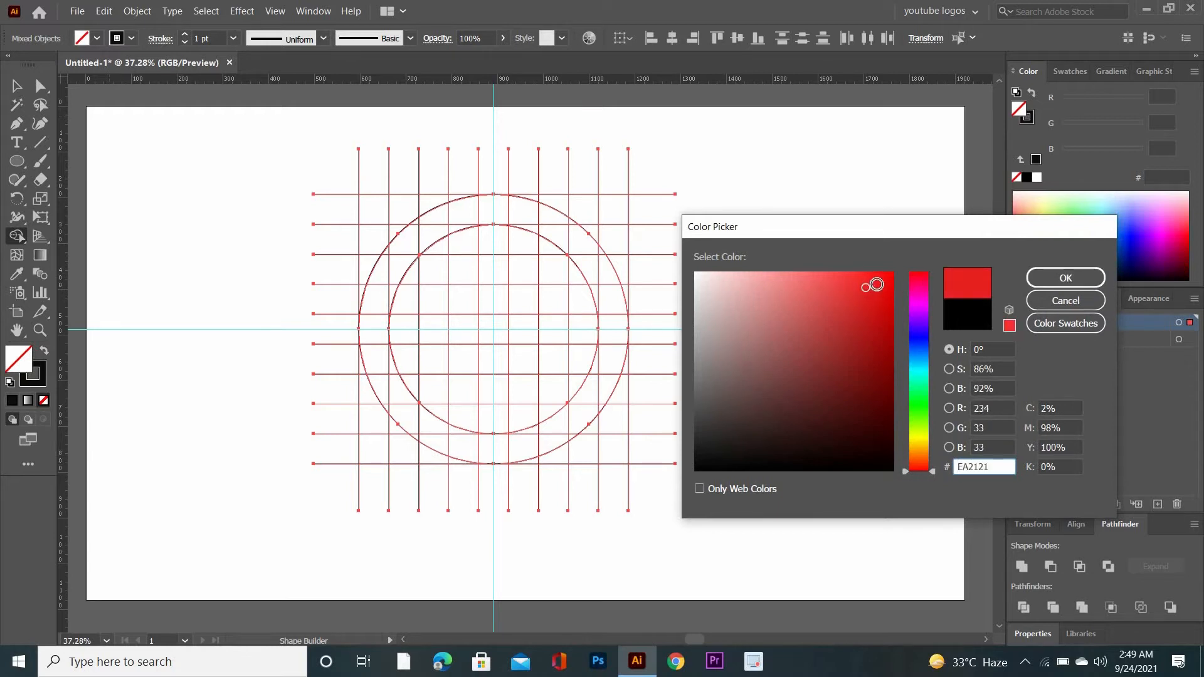
click(877, 286)
click(1065, 278)
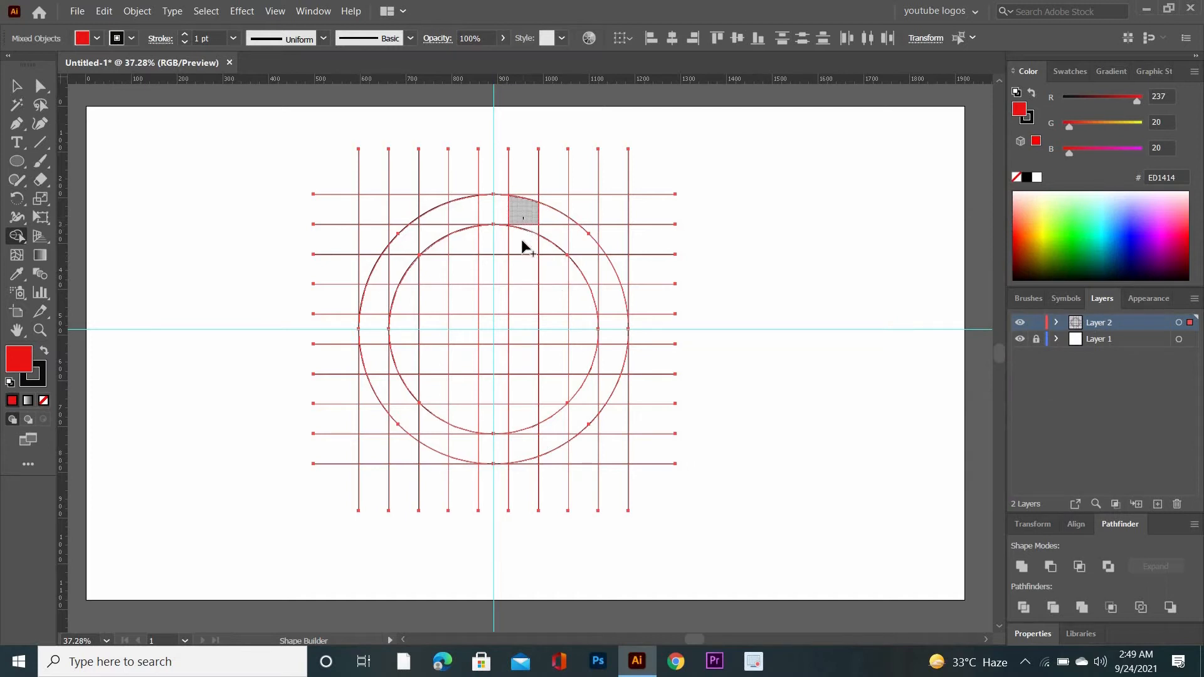
Merge grid regions into a red D in the circle's right half and a red J in its left half
mouse_move(524, 367)
mouse_down()
mouse_move(537, 444)
mouse_move(557, 438)
mouse_move(598, 383)
mouse_move(613, 337)
mouse_move(607, 285)
mouse_move(528, 219)
mouse_move(462, 234)
mouse_move(464, 270)
mouse_up()
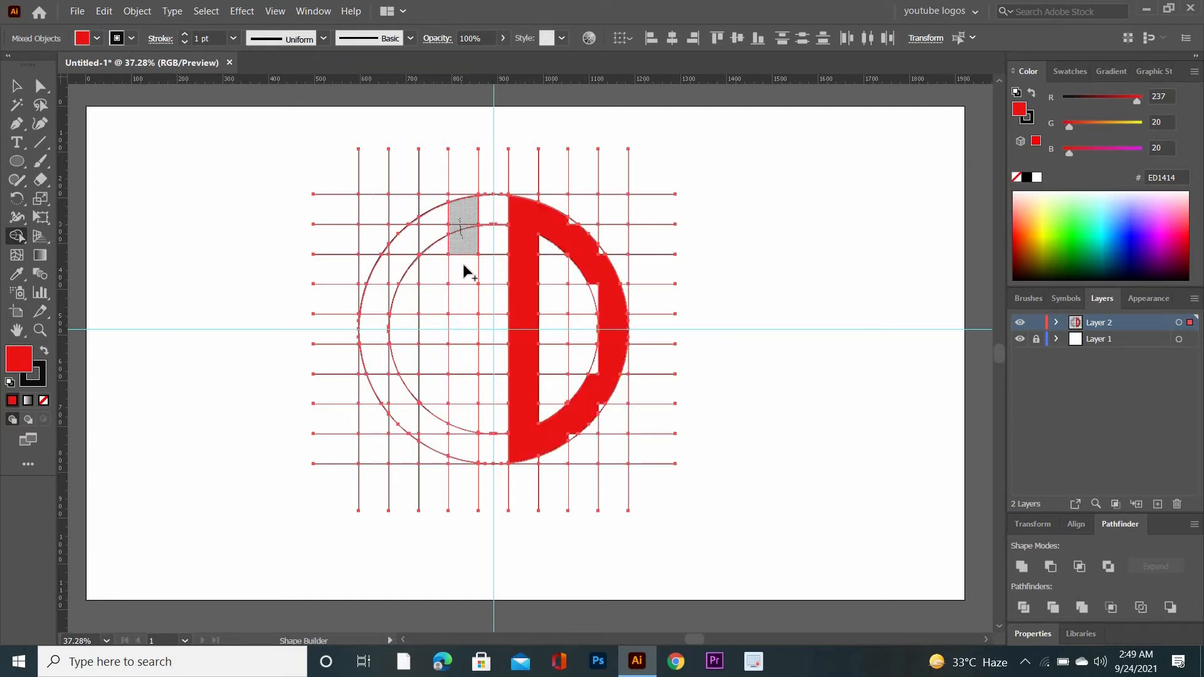
mouse_move(462, 440)
mouse_down()
mouse_move(417, 416)
mouse_move(392, 385)
mouse_move(373, 350)
mouse_move(390, 333)
mouse_move(398, 408)
mouse_move(444, 449)
mouse_move(381, 403)
mouse_up()
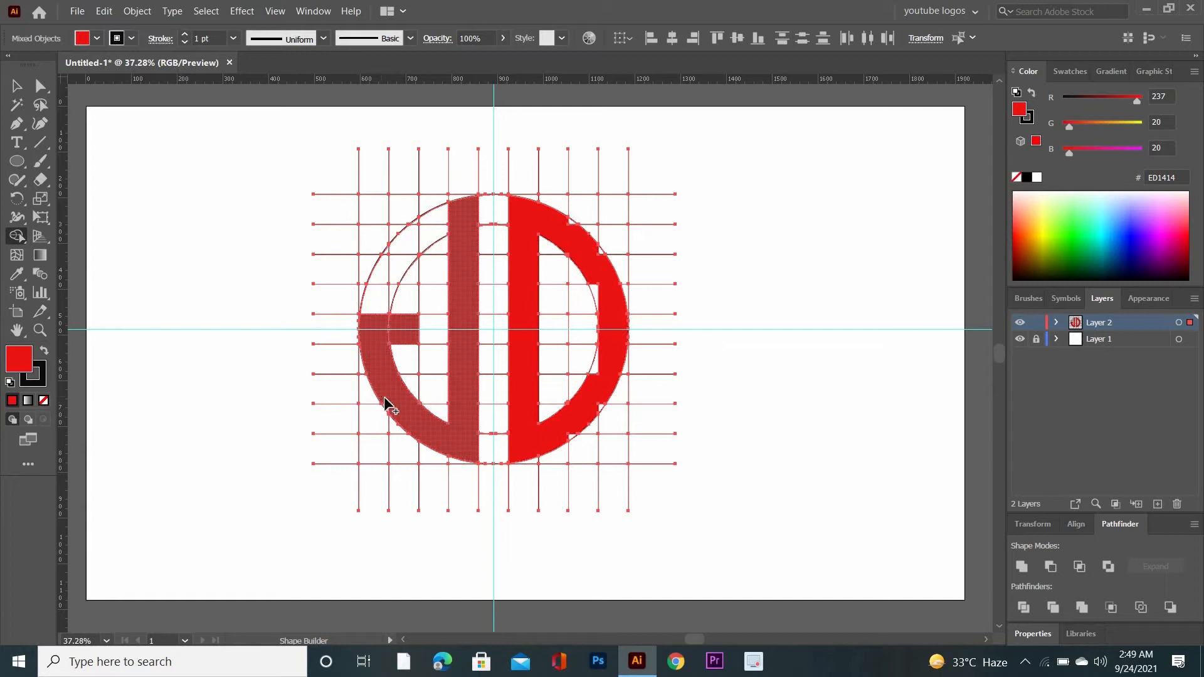
click(396, 408)
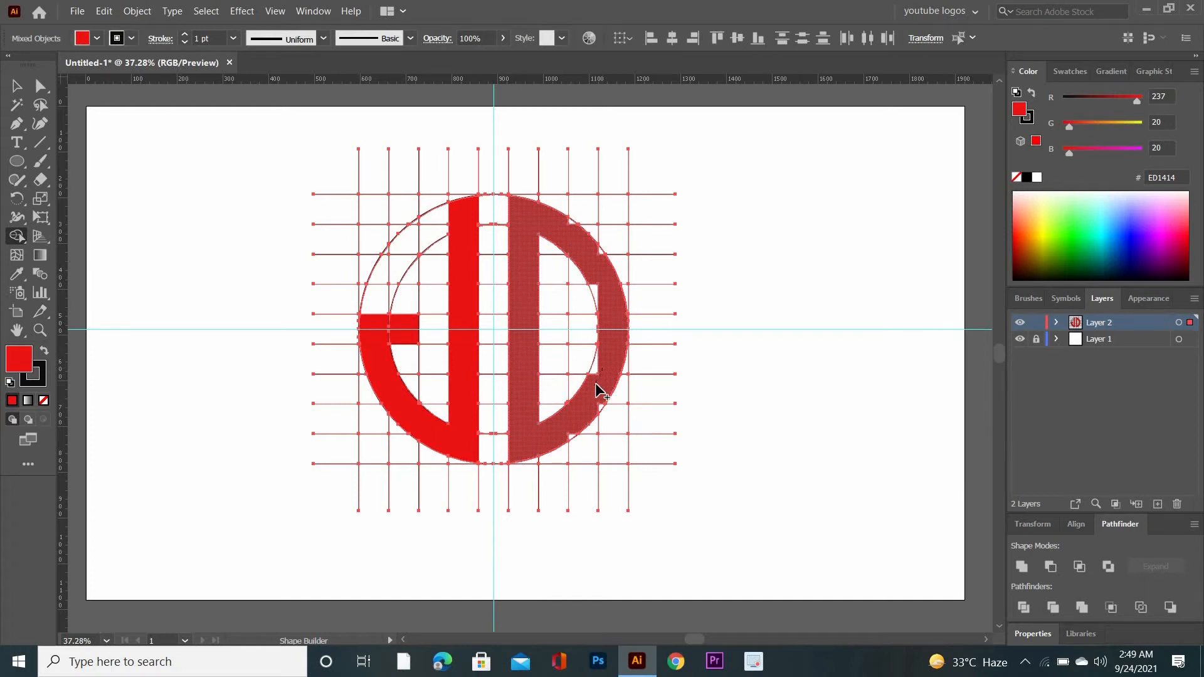
Merge the leftover slivers along the D's curves into the letter to smooth its outline, and deselect the artwork
drag(595, 384, 606, 362)
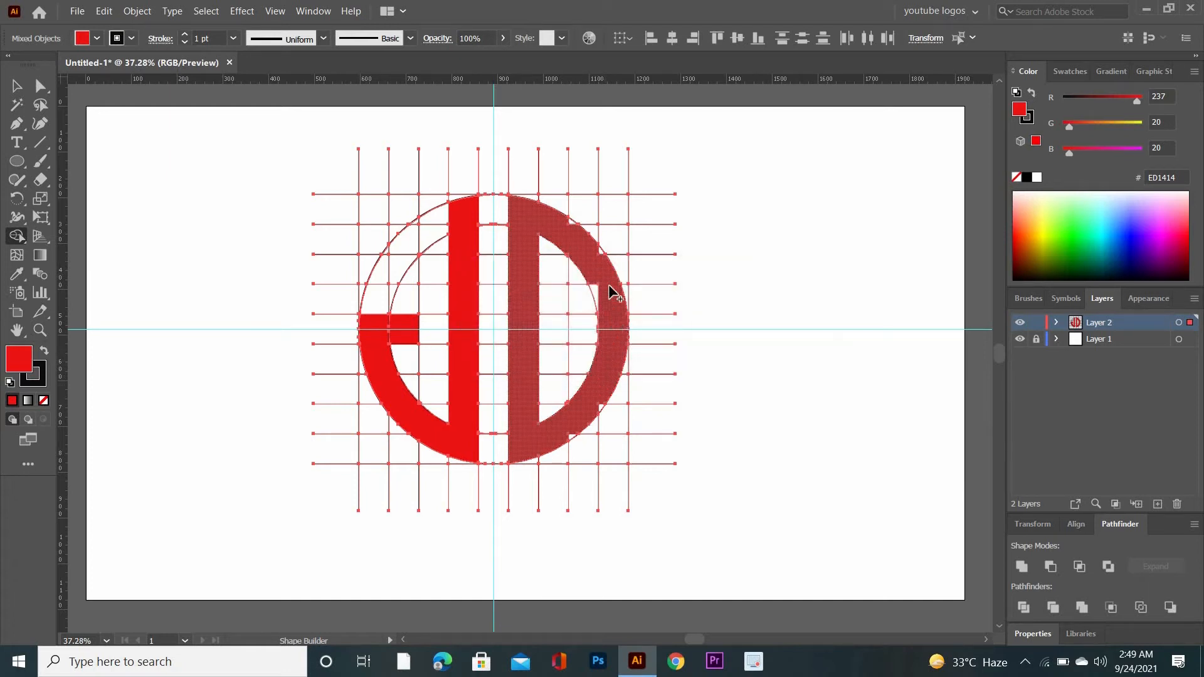
mouse_move(595, 280)
mouse_down()
mouse_move(608, 303)
mouse_move(596, 390)
mouse_move(649, 364)
mouse_up()
key(ctrl+plus)
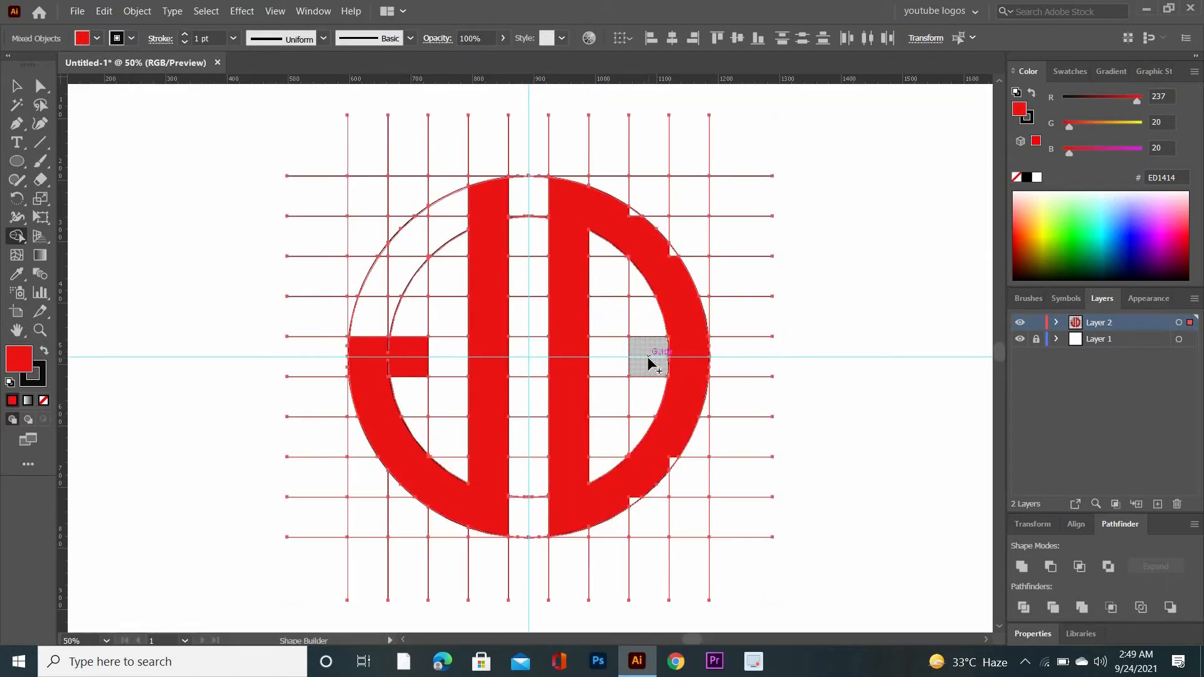
drag(631, 503, 640, 480)
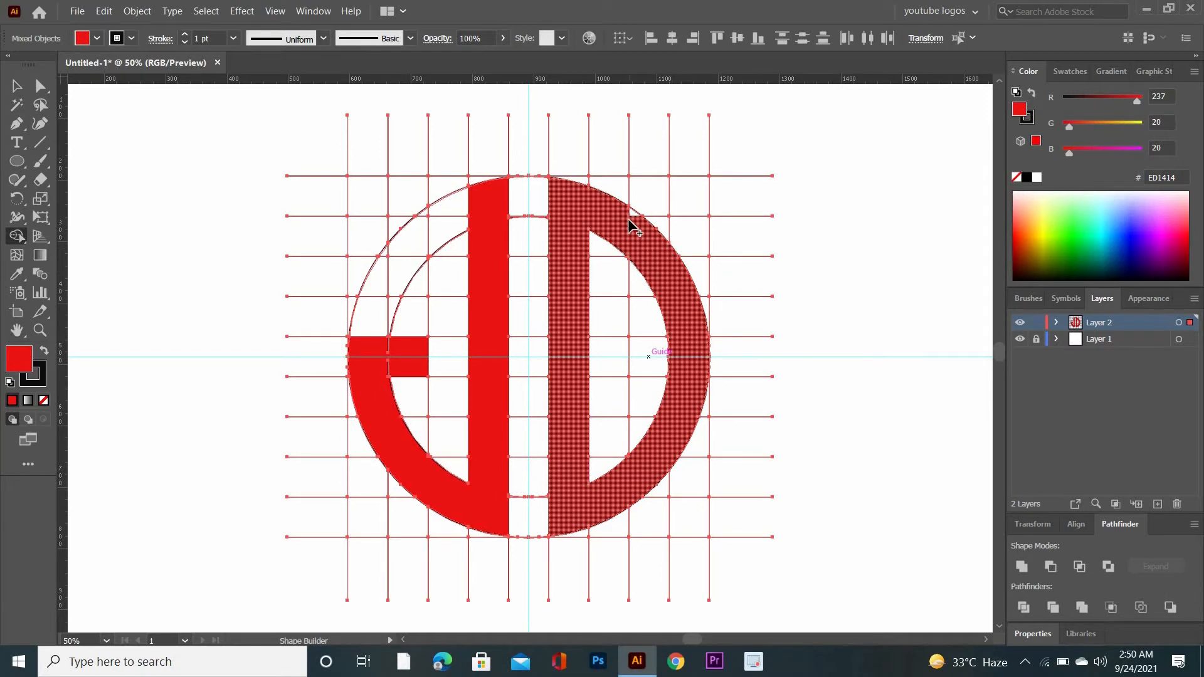
drag(631, 212, 643, 251)
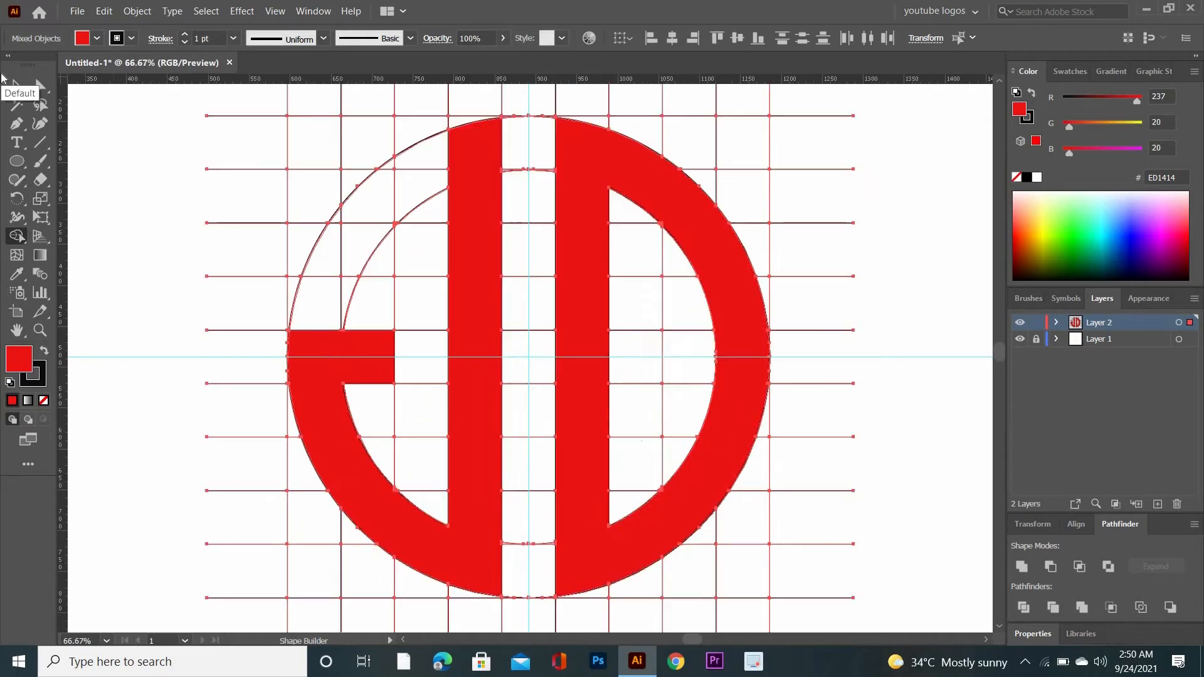
key(ctrl+minus)
click(8, 94)
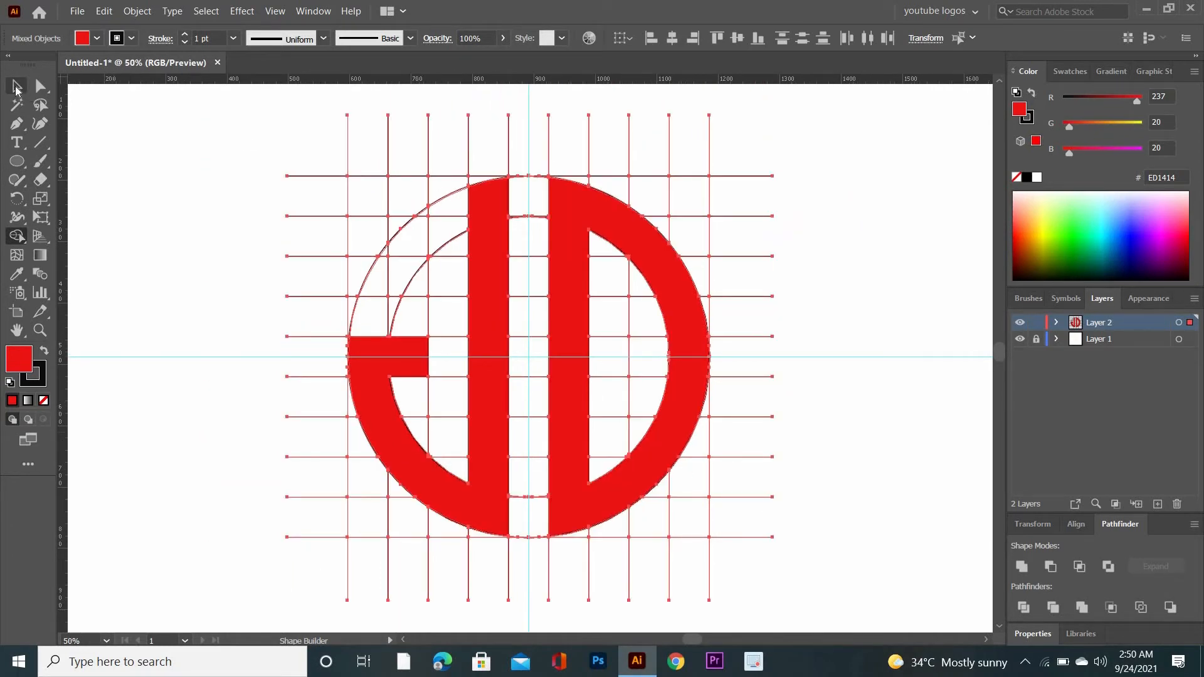
key(ctrl+a)
click(738, 433)
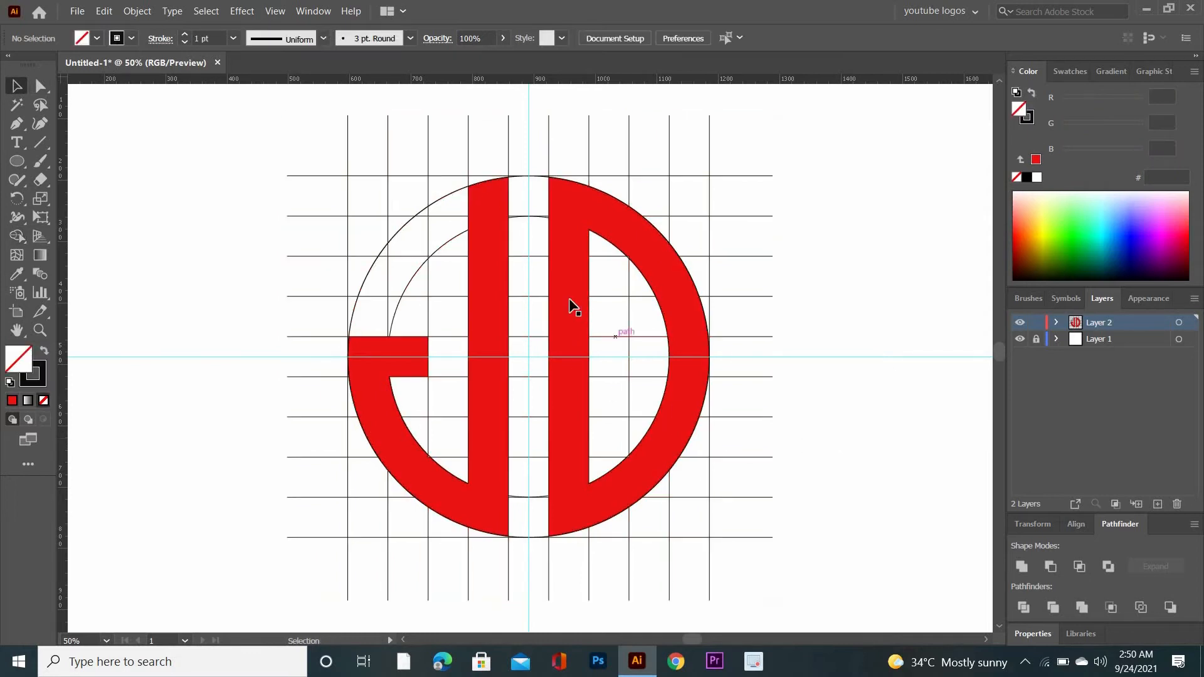
Move the red J and D together off the grid to its right, and delete the leftover grid and circle lines
click(572, 309)
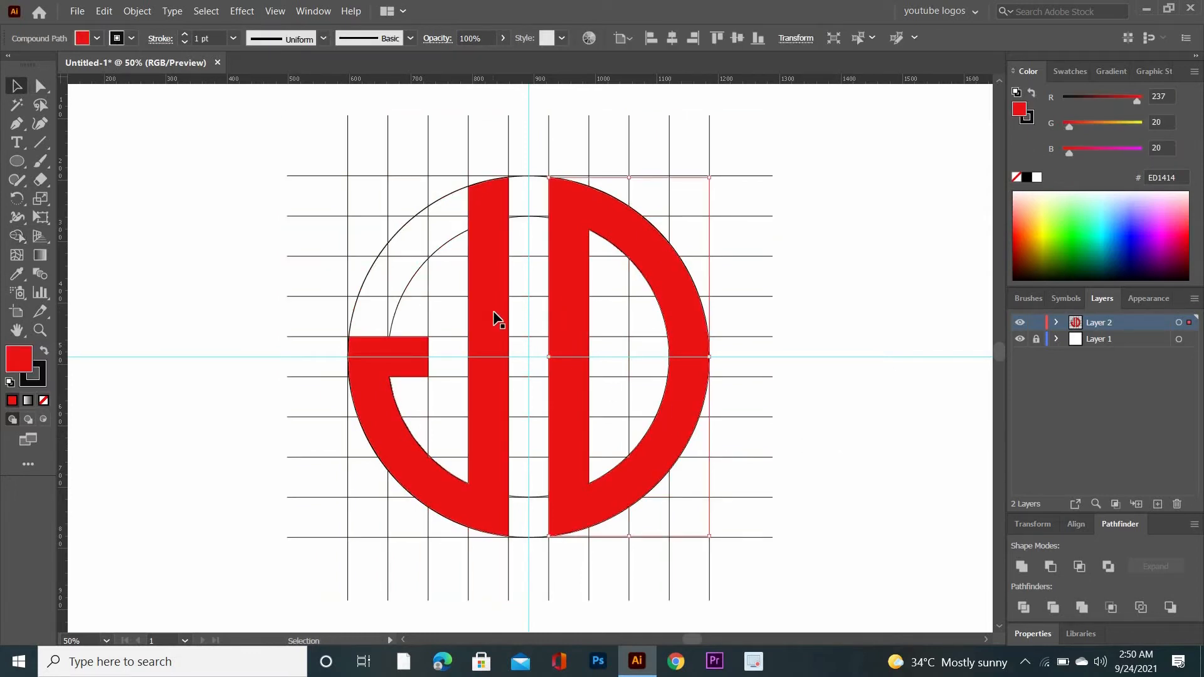
shift+click(494, 313)
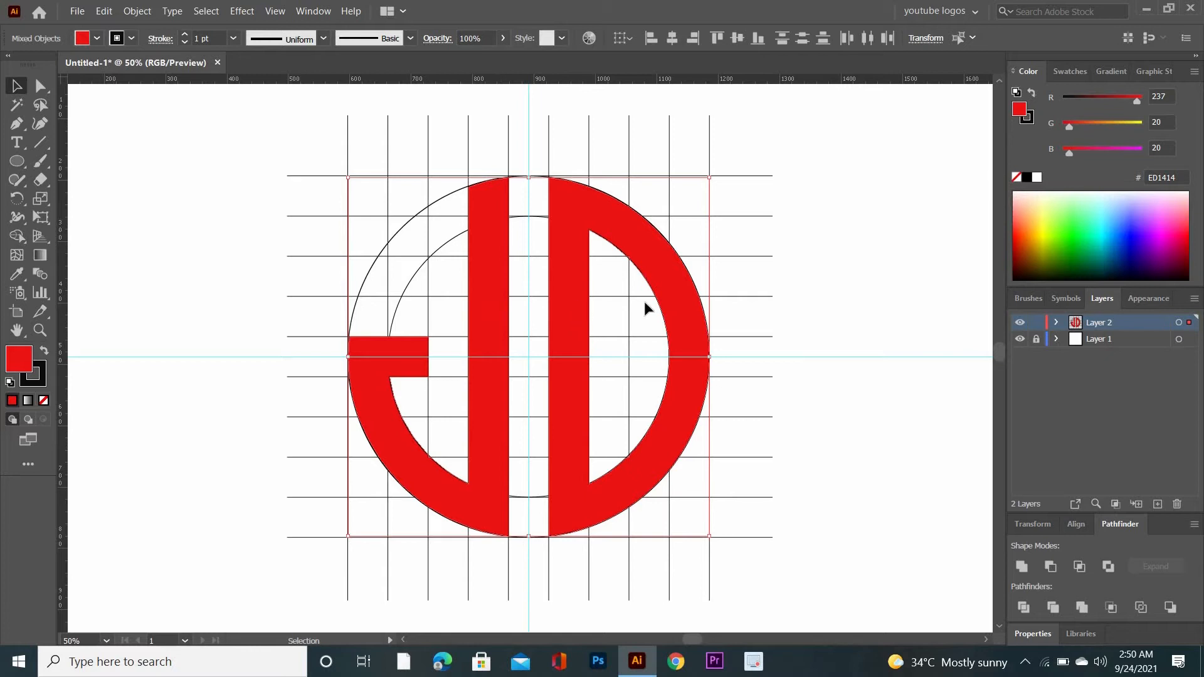
key(ctrl+minus)
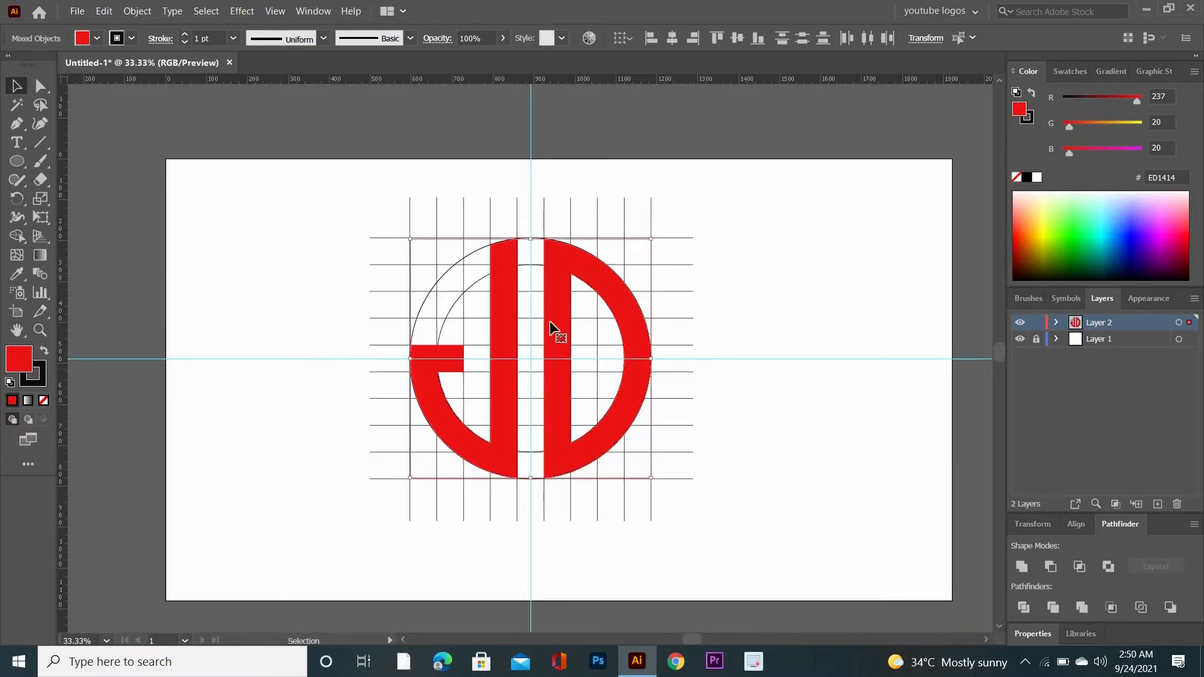
drag(550, 325, 873, 349)
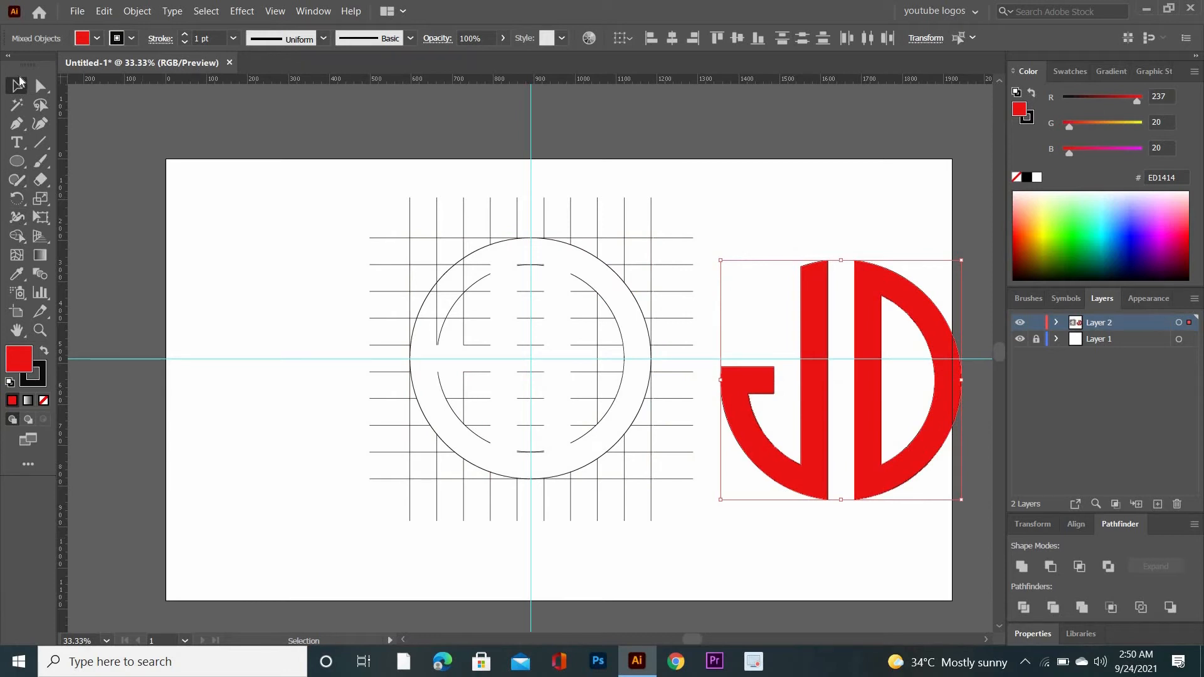
drag(302, 181, 693, 566)
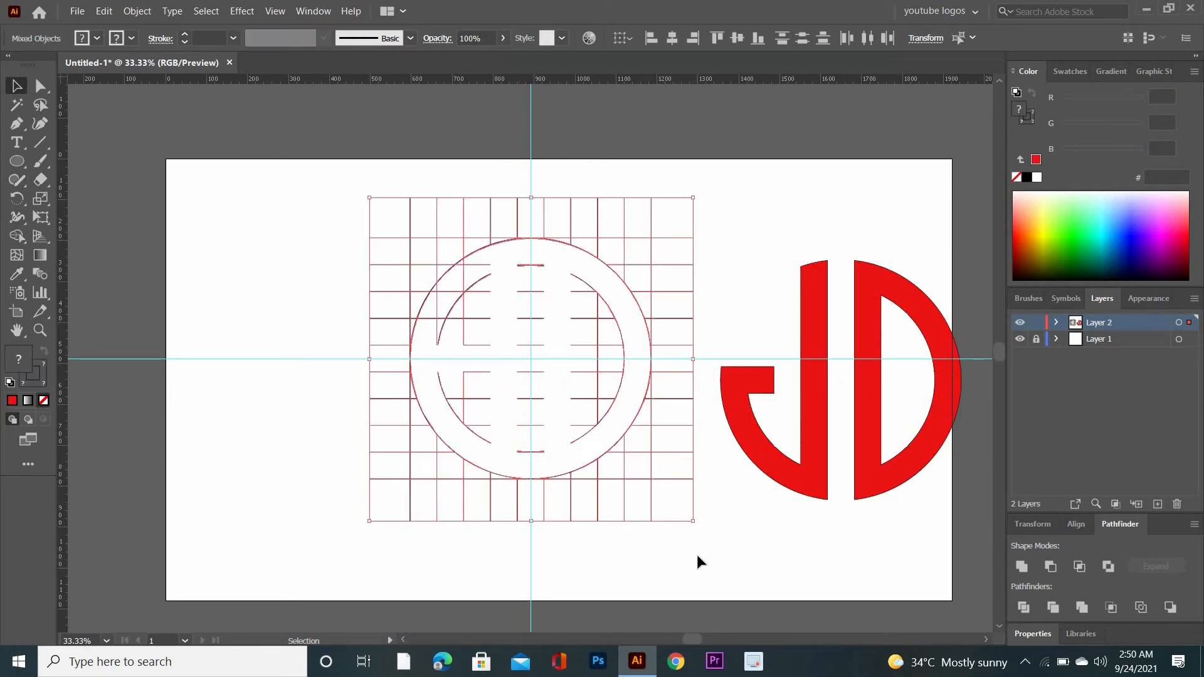
key(Delete)
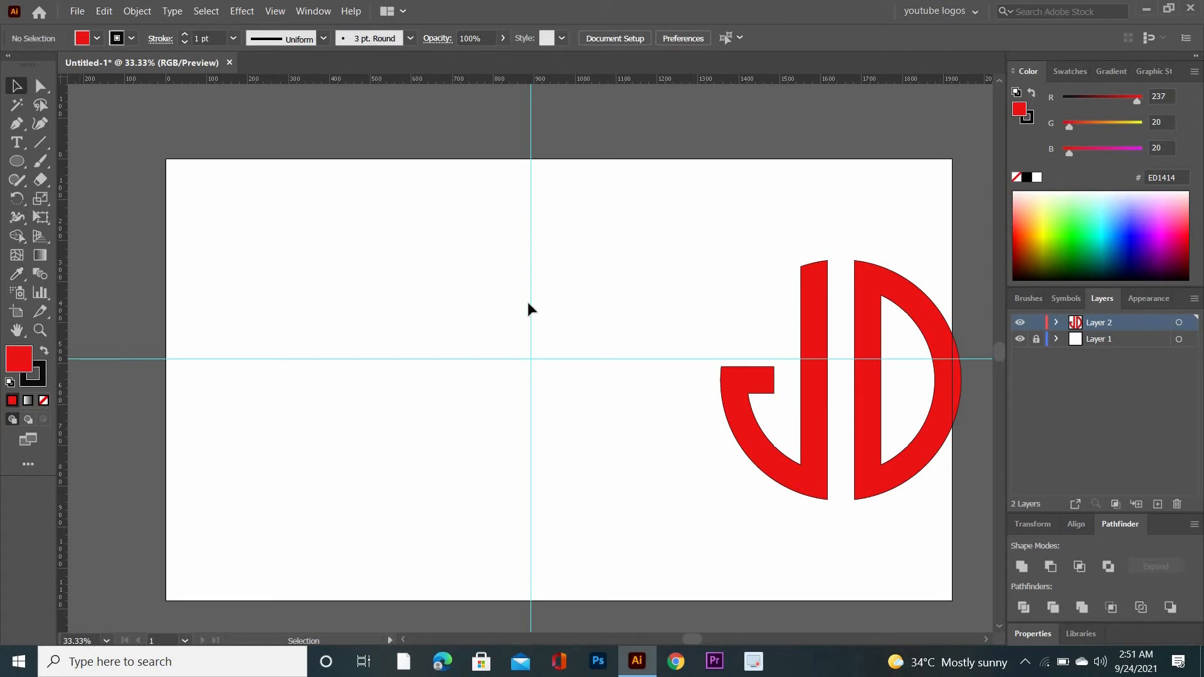
Scale the J and D down together and move them to the artboard's upper-right area
click(822, 348)
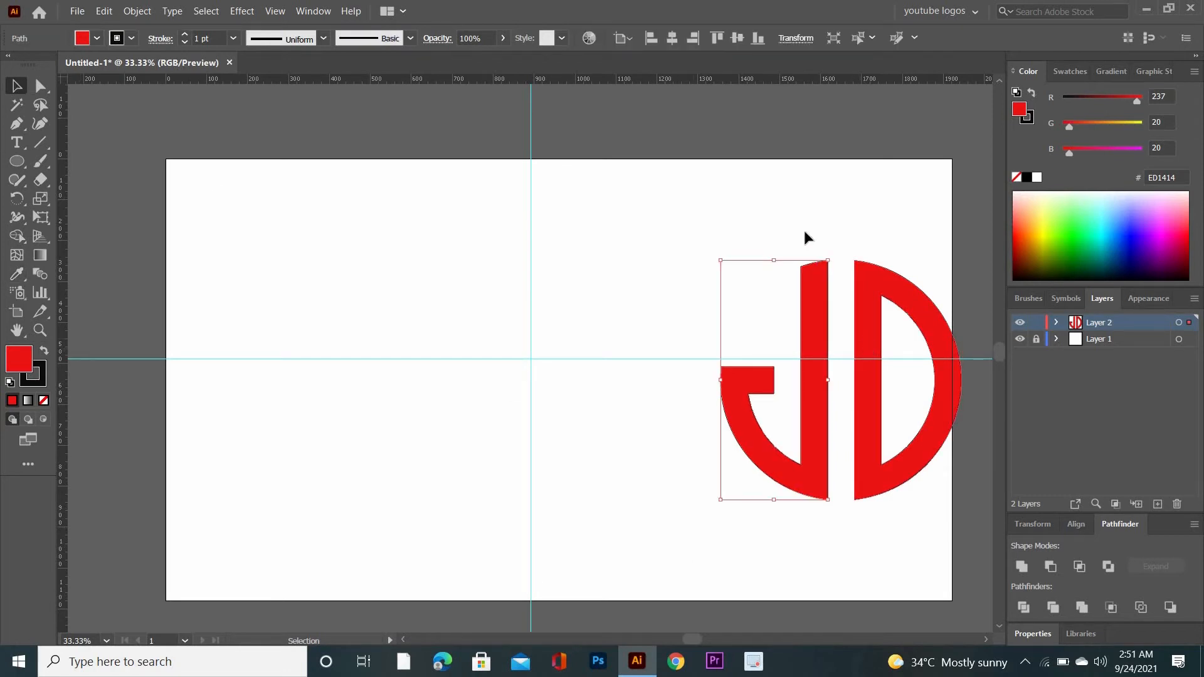
drag(804, 232, 809, 306)
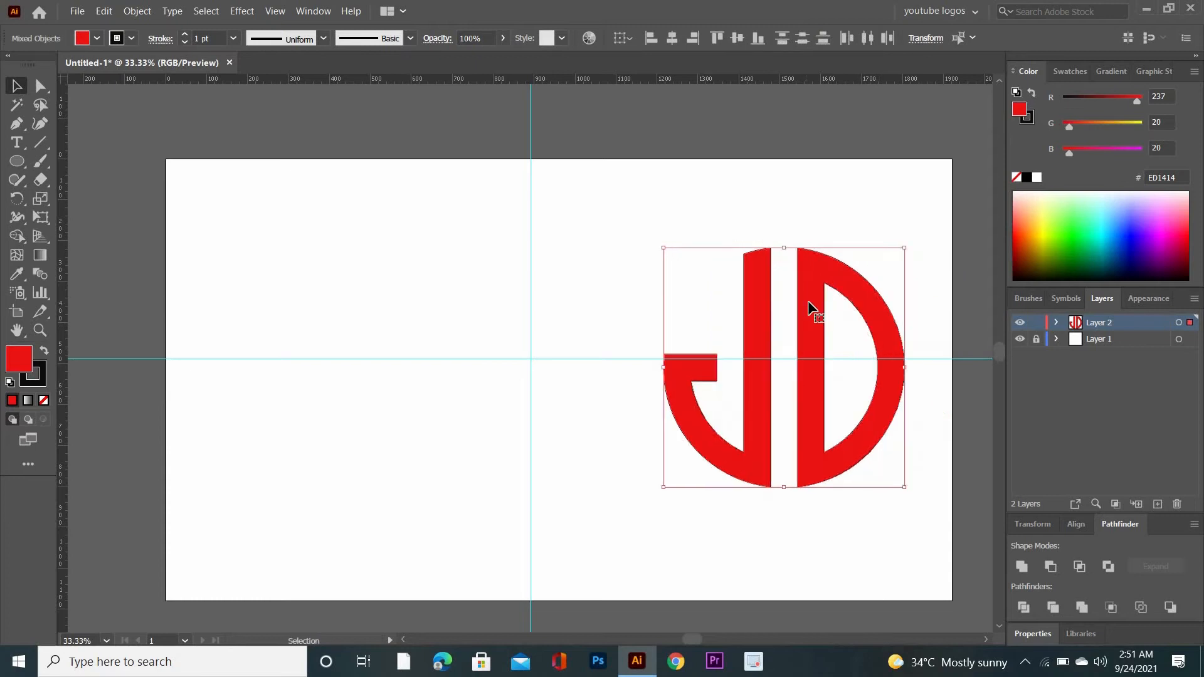
drag(904, 487, 866, 450)
drag(802, 384, 879, 243)
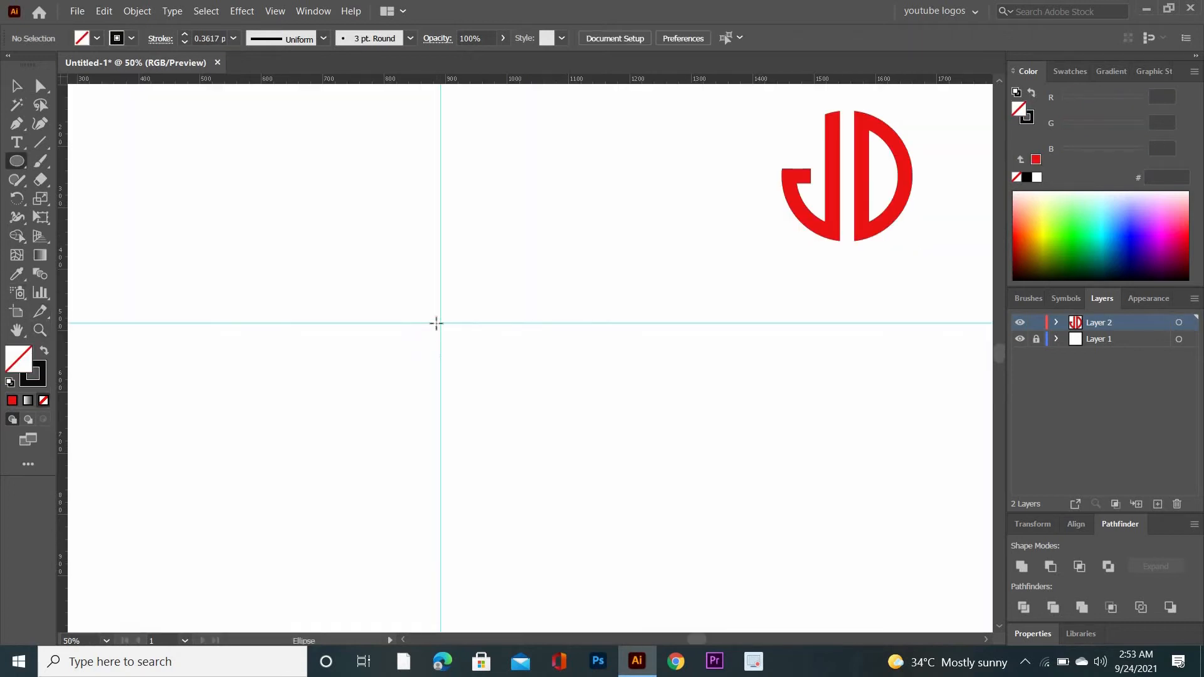
Draw an unfilled circle centered on the intersection of the two guides
drag(440, 323, 511, 426)
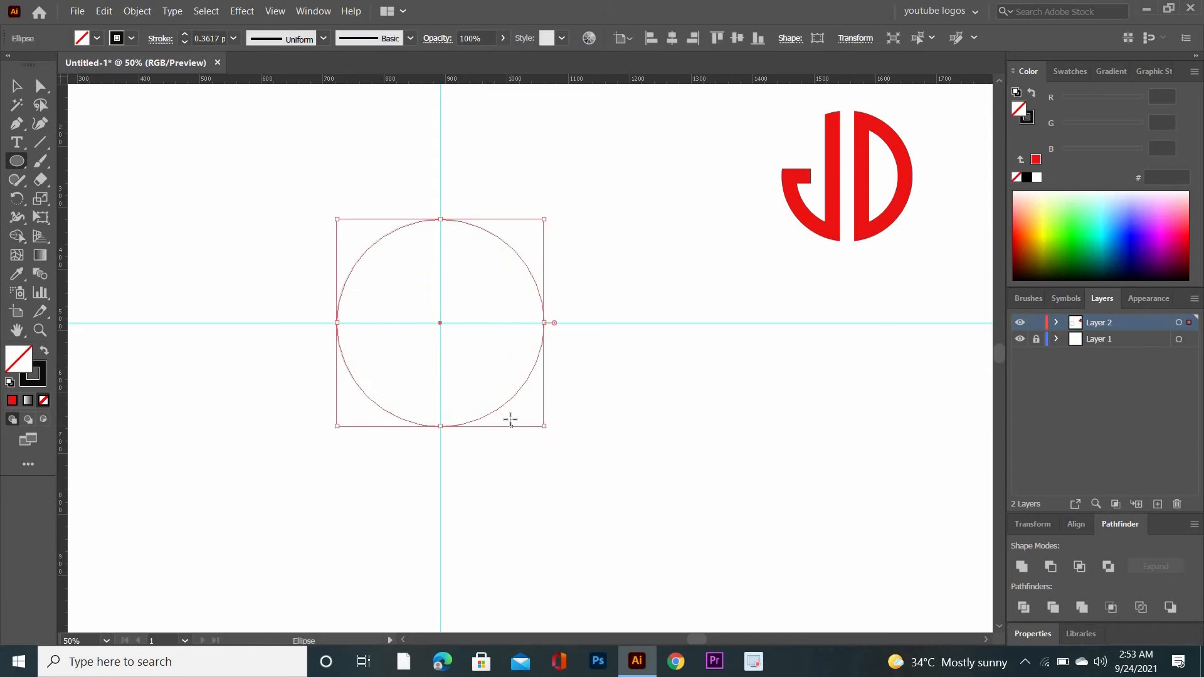
click(15, 86)
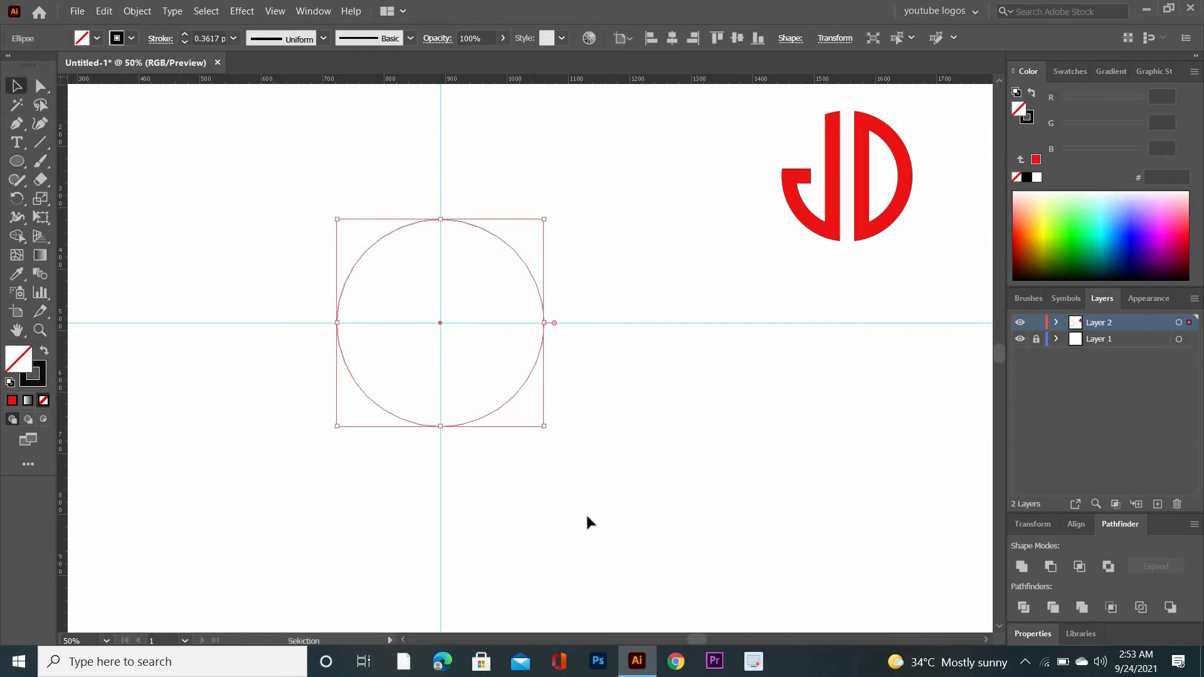
click(525, 446)
Duplicate the circle slightly upward along the vertical guide and repeat the copy three times to make five overlapping circles
drag(492, 406, 494, 370)
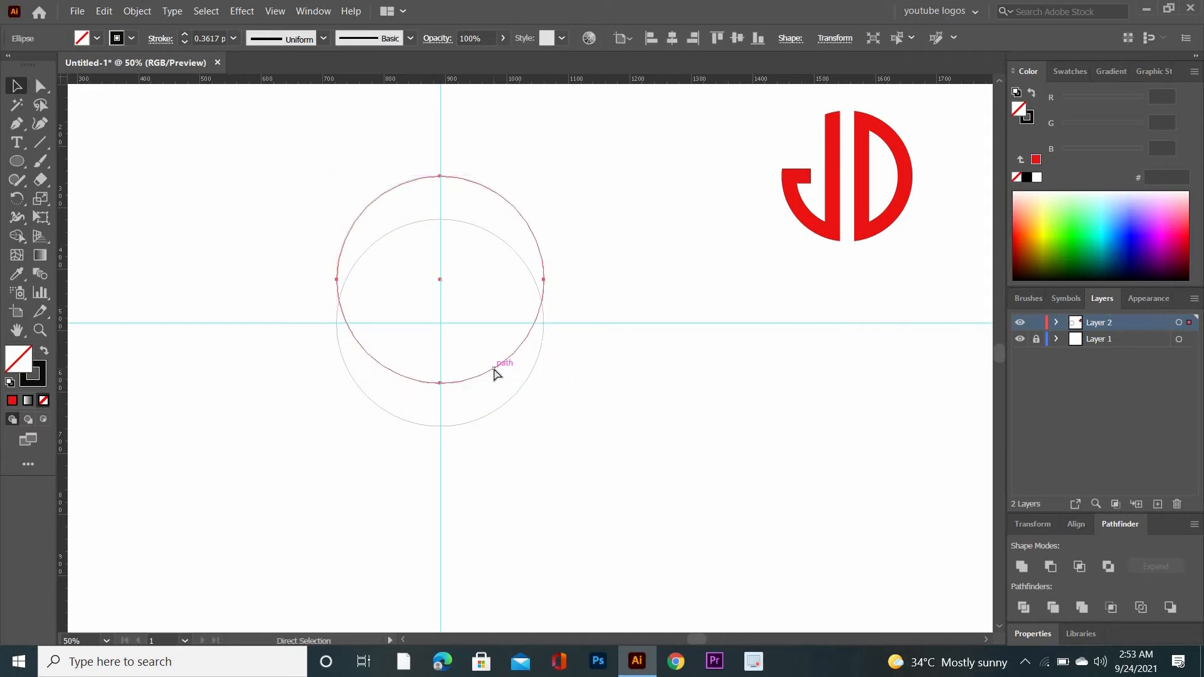
key(ctrl+d)
key(ctrl+d)
key(ctrl+d)
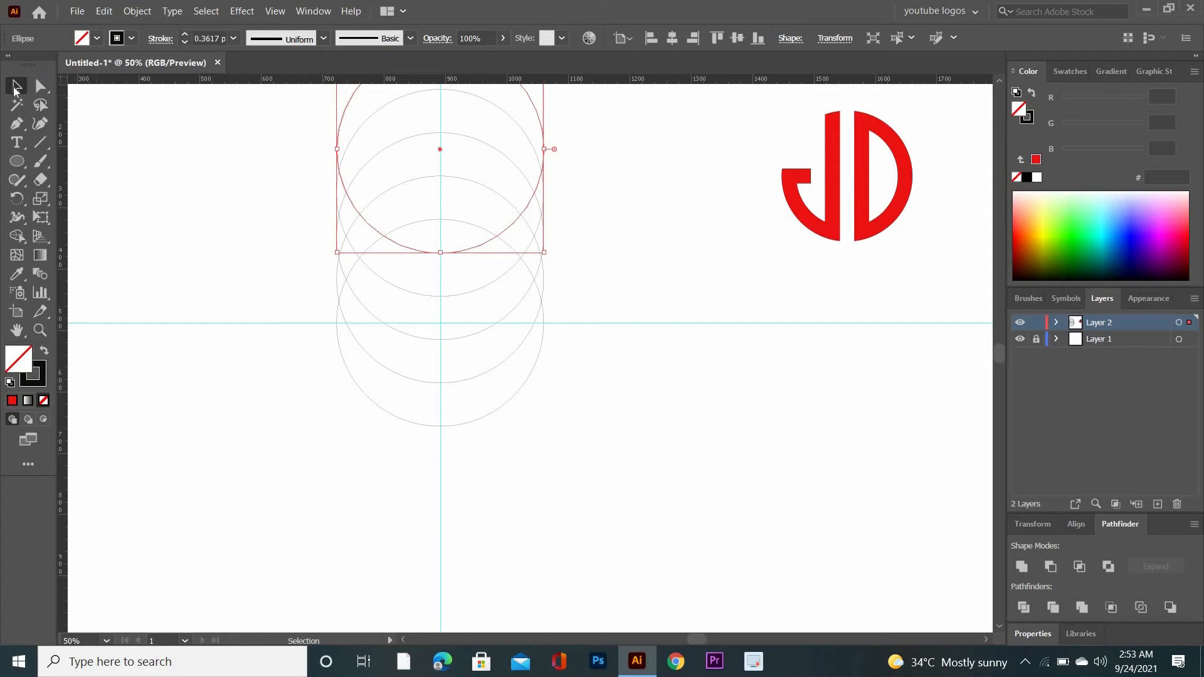
Select all five circles and merge the crescent directly above the lowest circle with the Shape Builder tool
drag(278, 124, 594, 428)
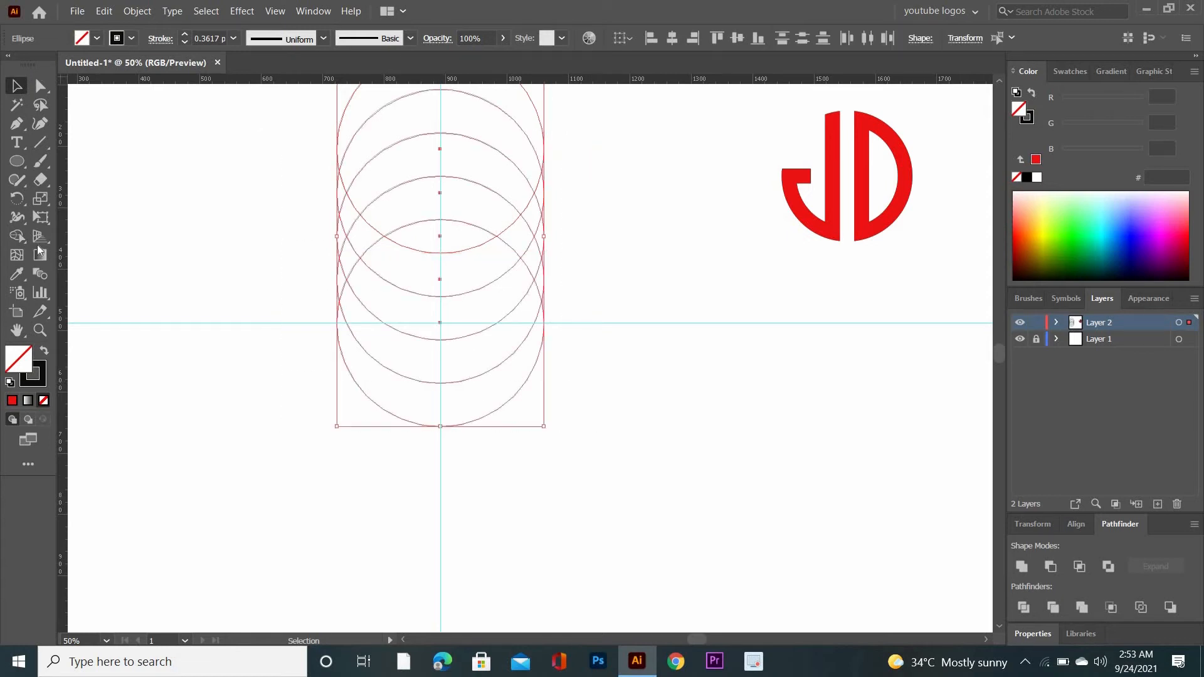
click(17, 241)
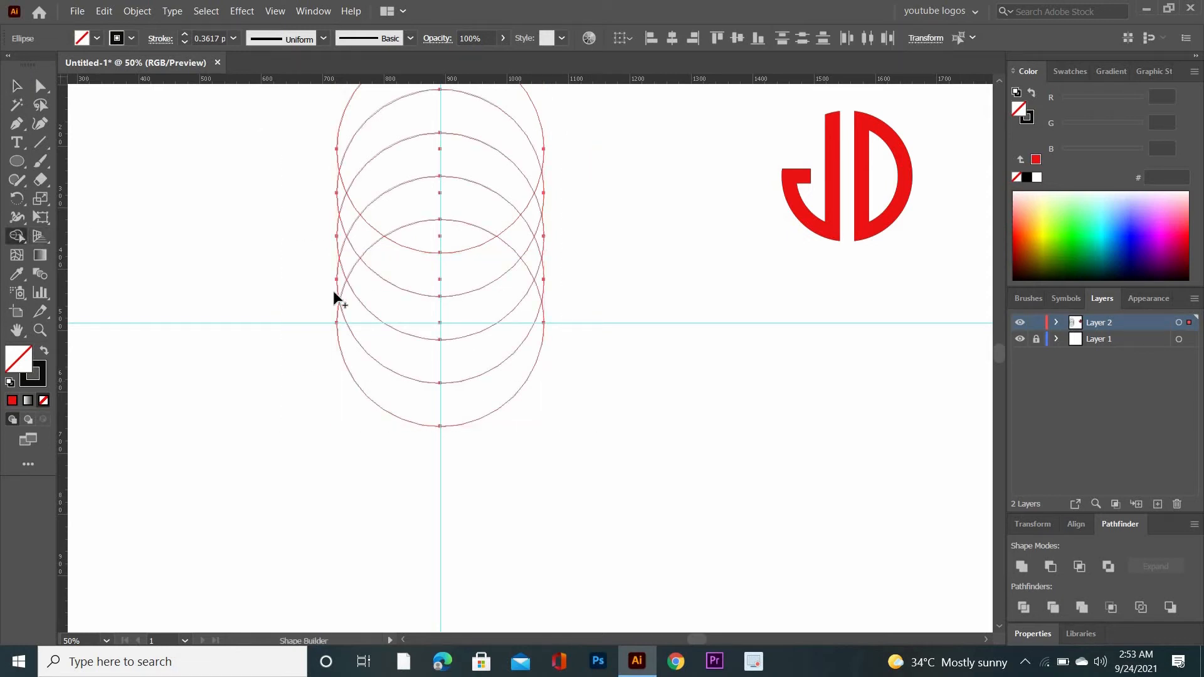
mouse_move(336, 281)
mouse_down()
mouse_move(388, 206)
mouse_move(511, 215)
mouse_up()
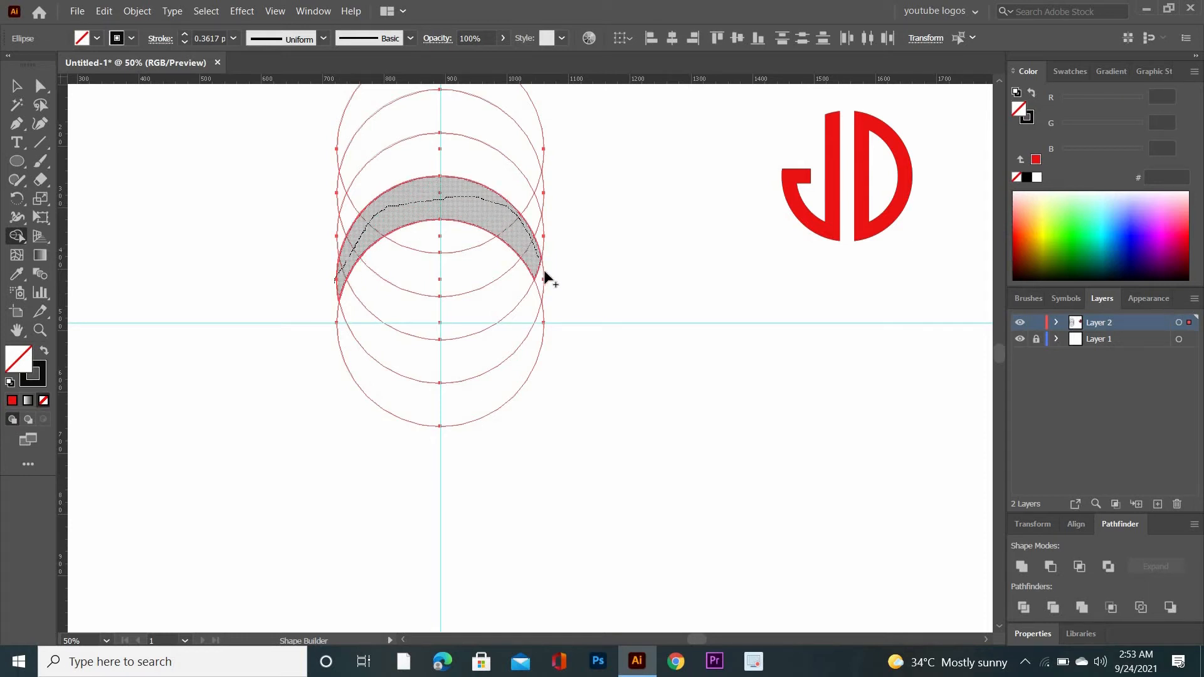
drag(550, 293, 552, 292)
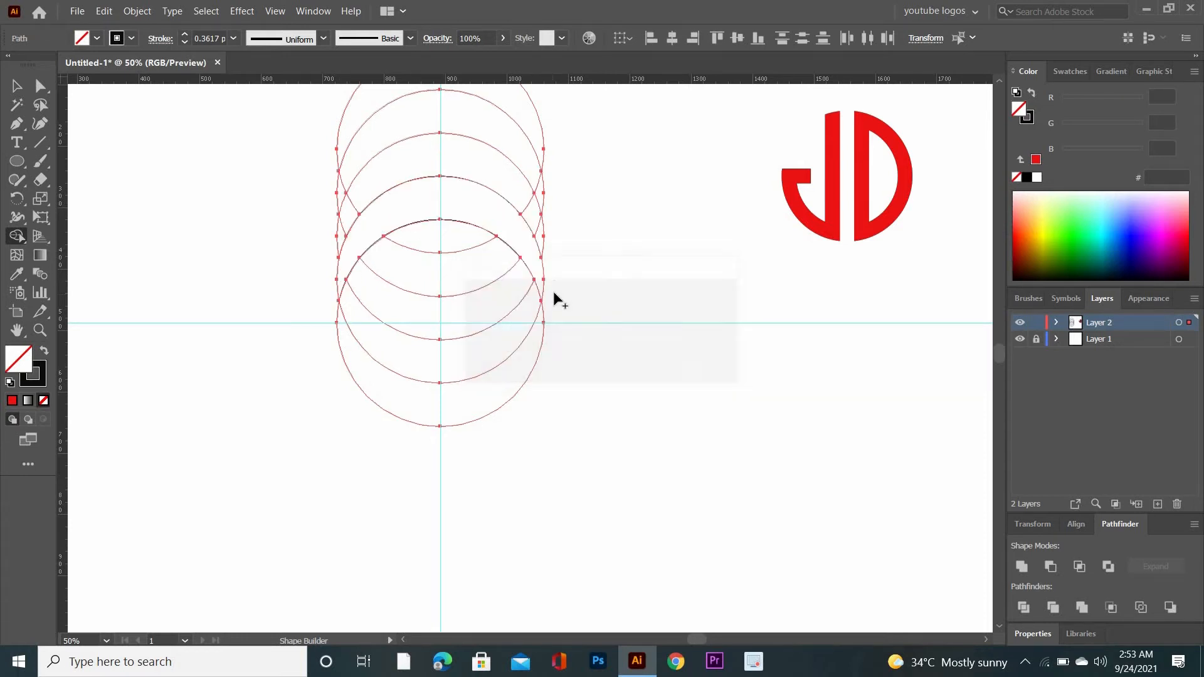
Remove all regions outside the lowest circle with Shape Builder, keeping only the arcs inside it
mouse_move(528, 223)
mouse_down()
mouse_move(497, 128)
mouse_move(548, 218)
mouse_move(548, 207)
mouse_up()
drag(536, 129, 540, 254)
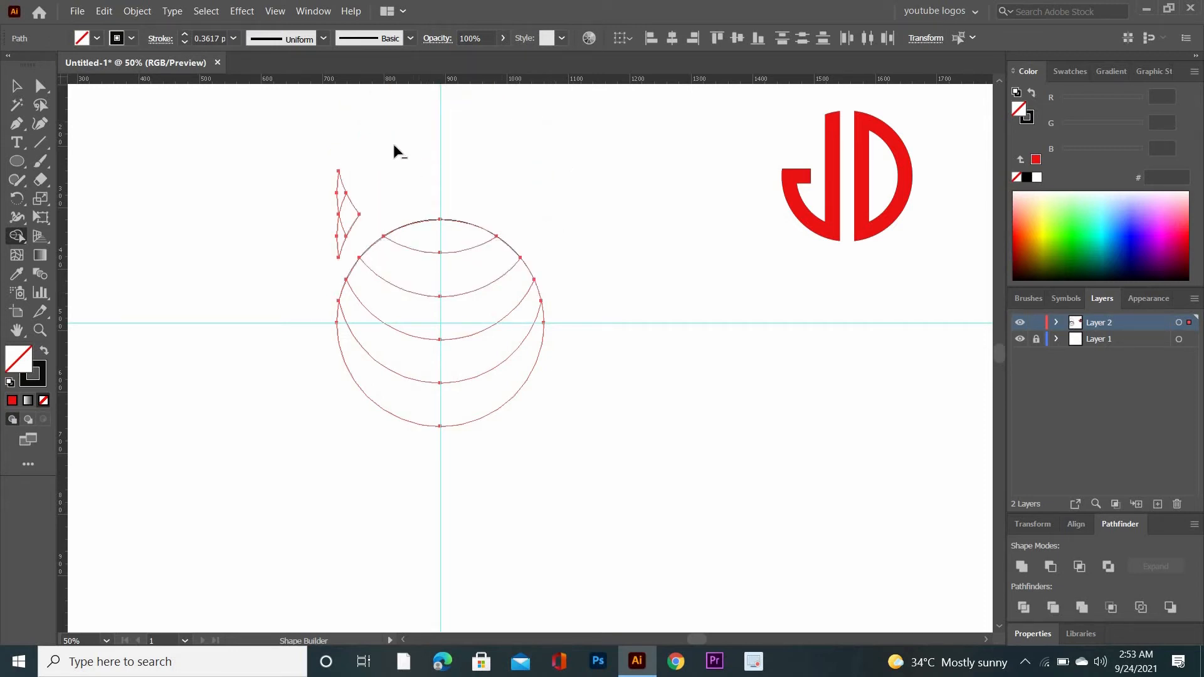
drag(307, 268, 308, 270)
drag(319, 224, 274, 311)
click(16, 86)
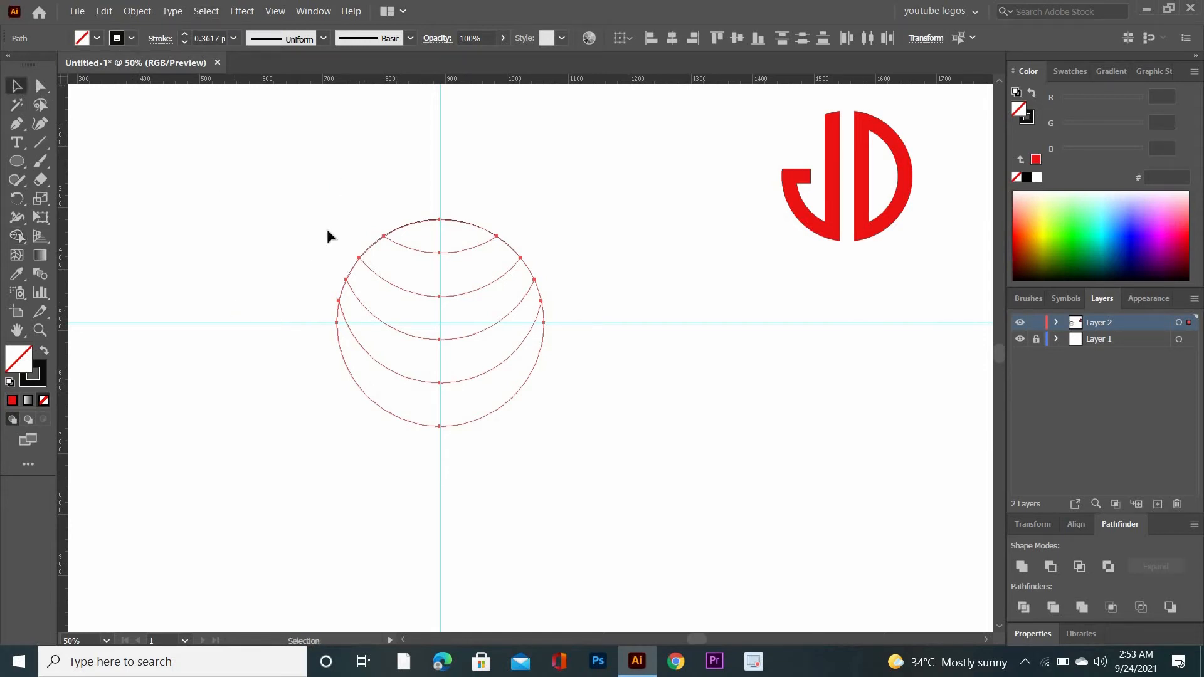
Fill the circle's bands with a reversed linear gradient, setting the start stop to blue and the end stop to cyan
click(28, 401)
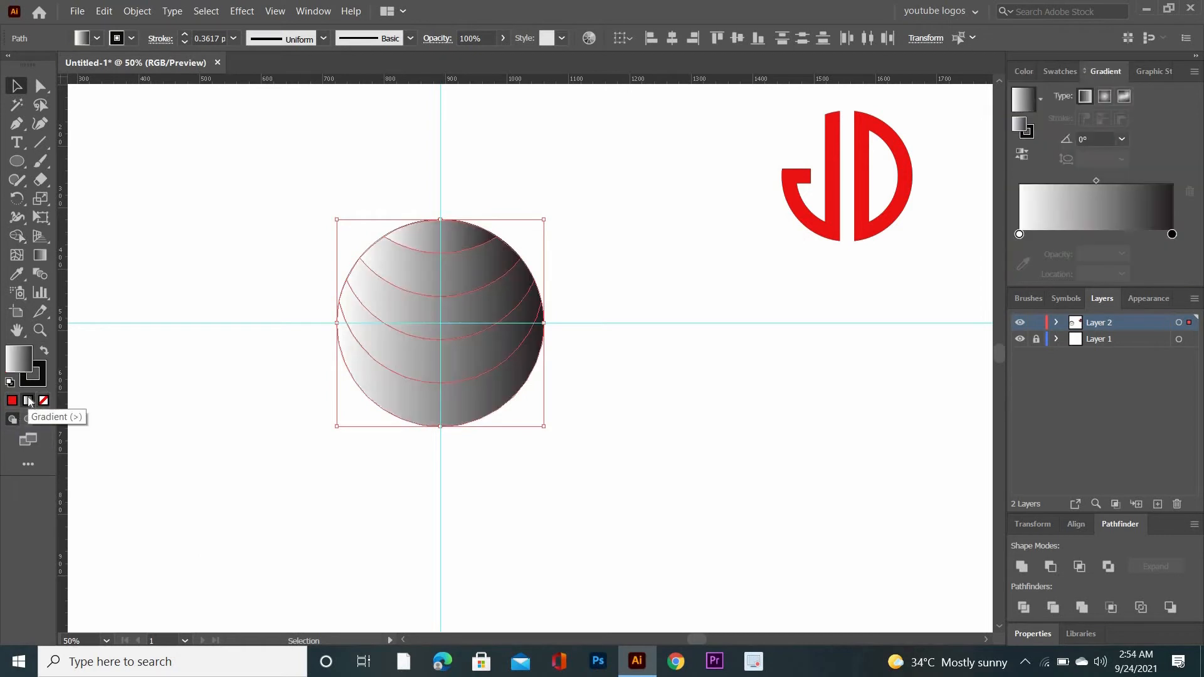
click(1016, 156)
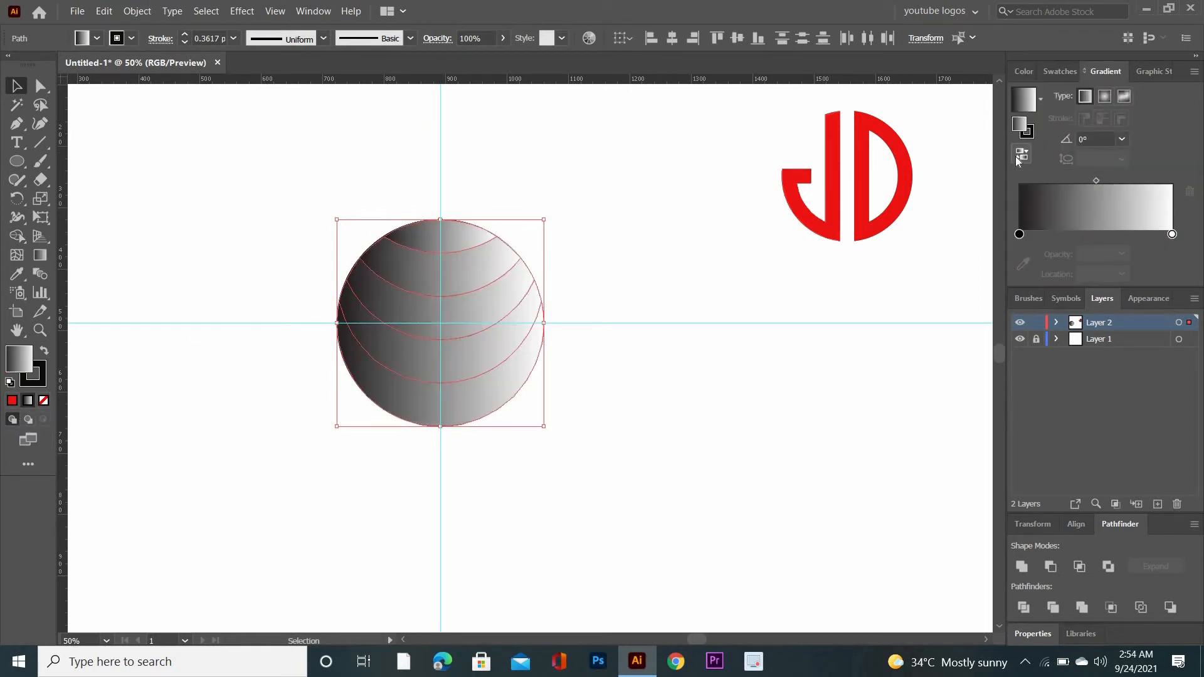
double_click(1019, 235)
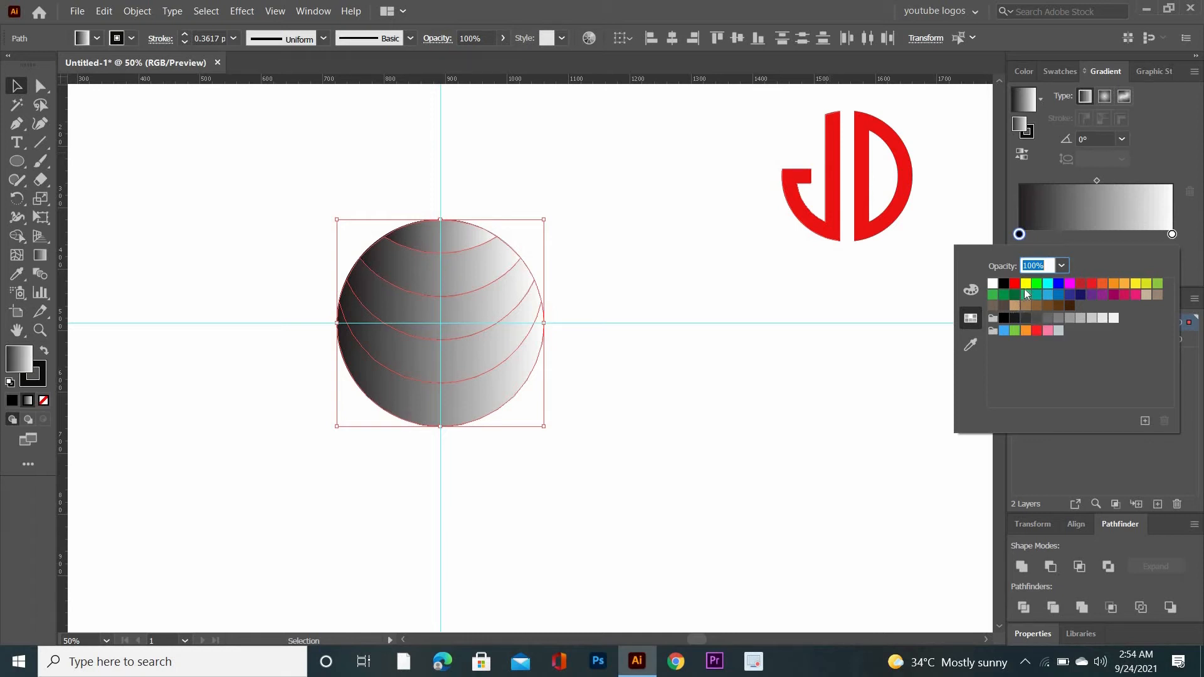
click(1060, 285)
double_click(1171, 233)
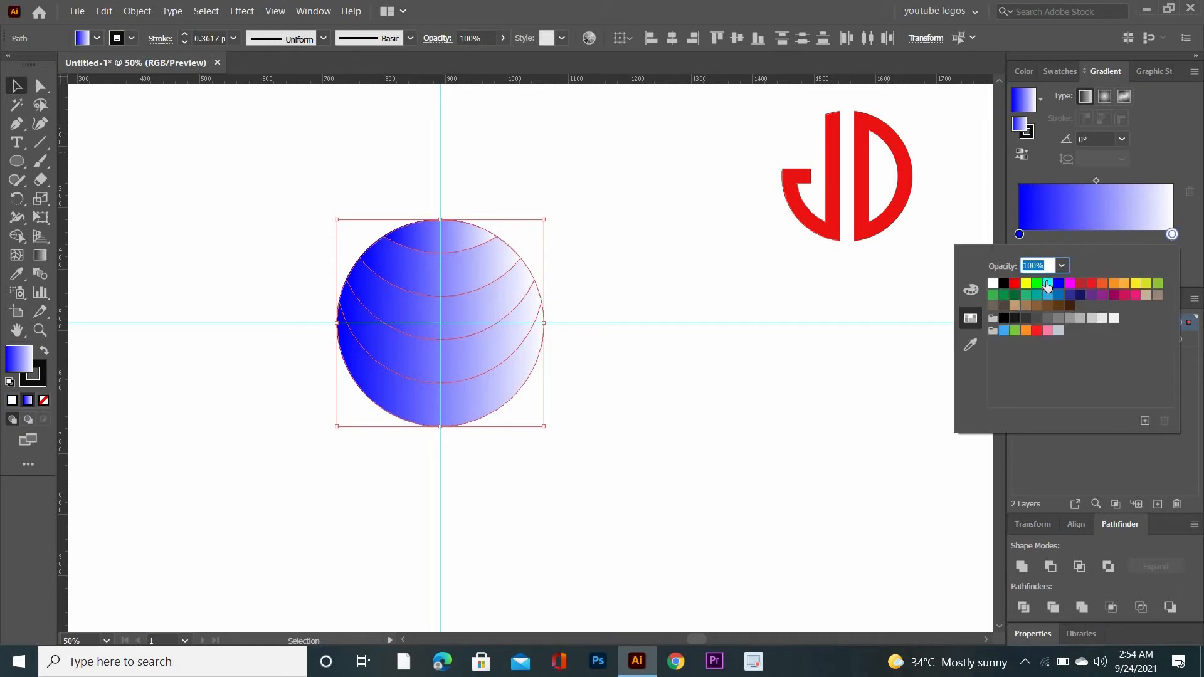
click(1047, 284)
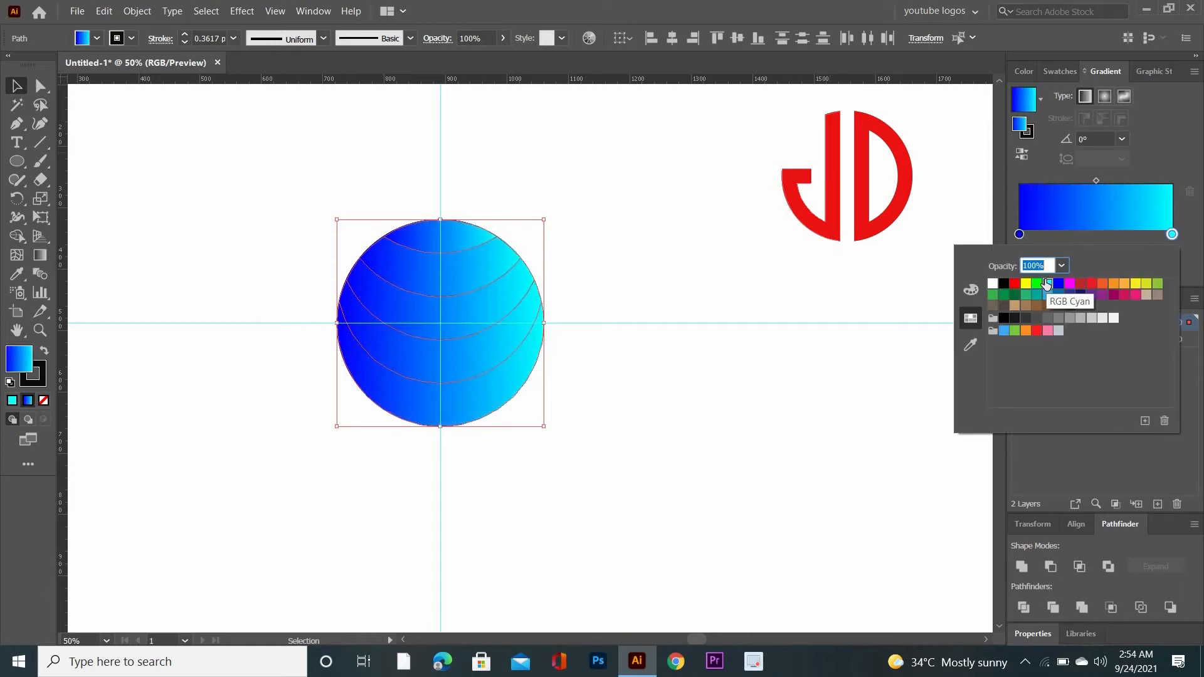
Shift the gradient midpoint toward the blue stop, to a location of about 22%
click(1094, 180)
drag(1095, 179, 1048, 183)
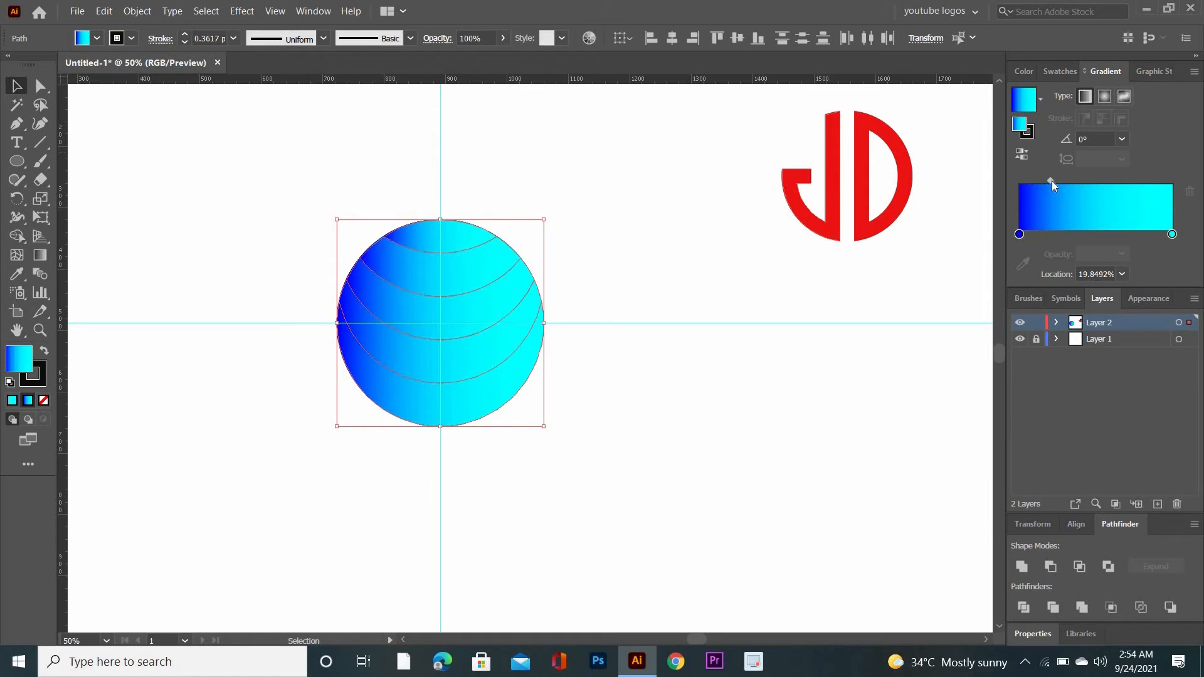
drag(1052, 181, 1056, 180)
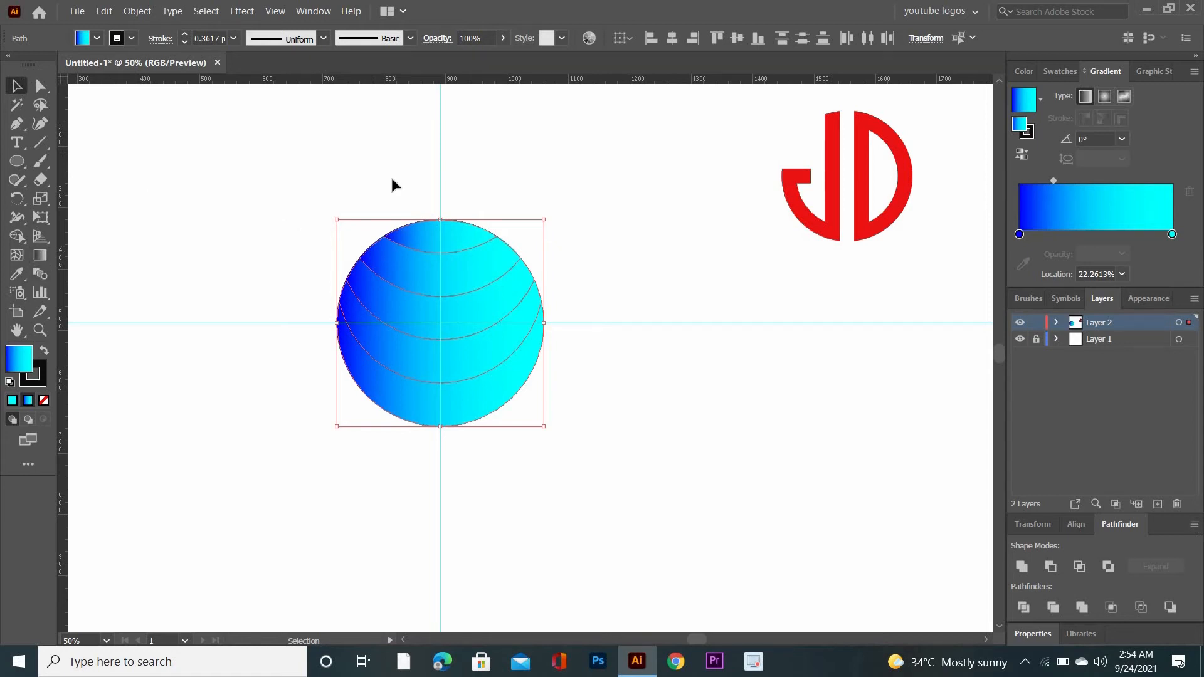
Redraw the blue-to-cyan gradient across the circle's topmost band at an angle of about -6.8°
click(424, 189)
click(457, 240)
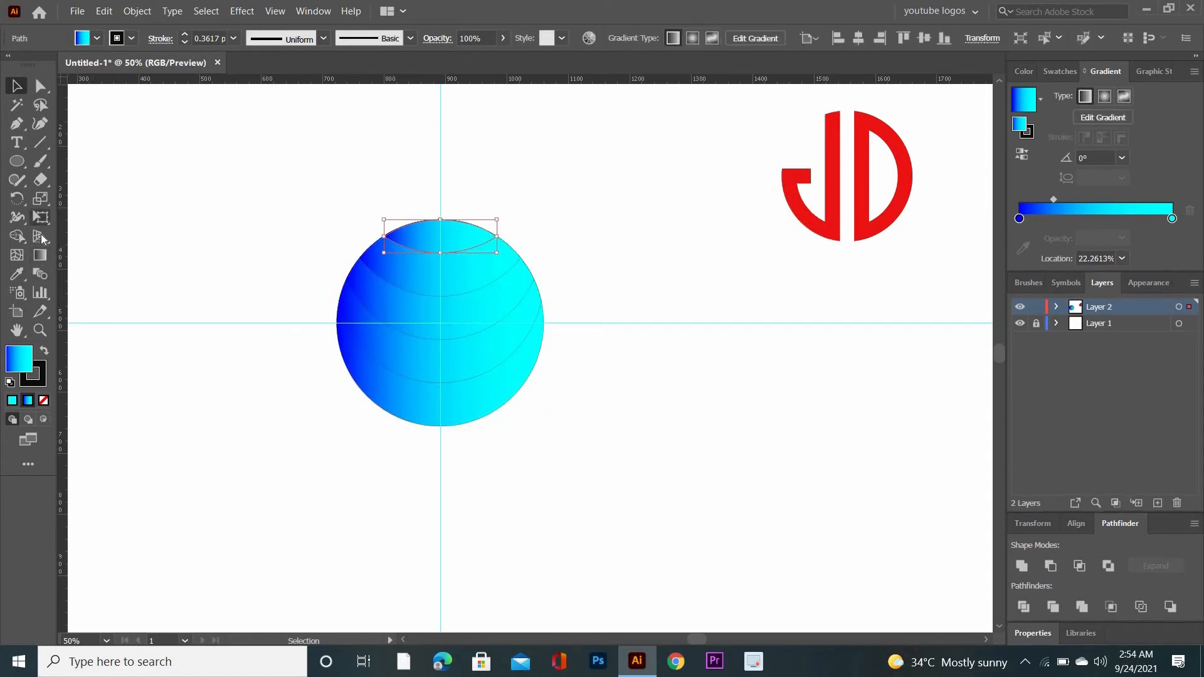
click(40, 255)
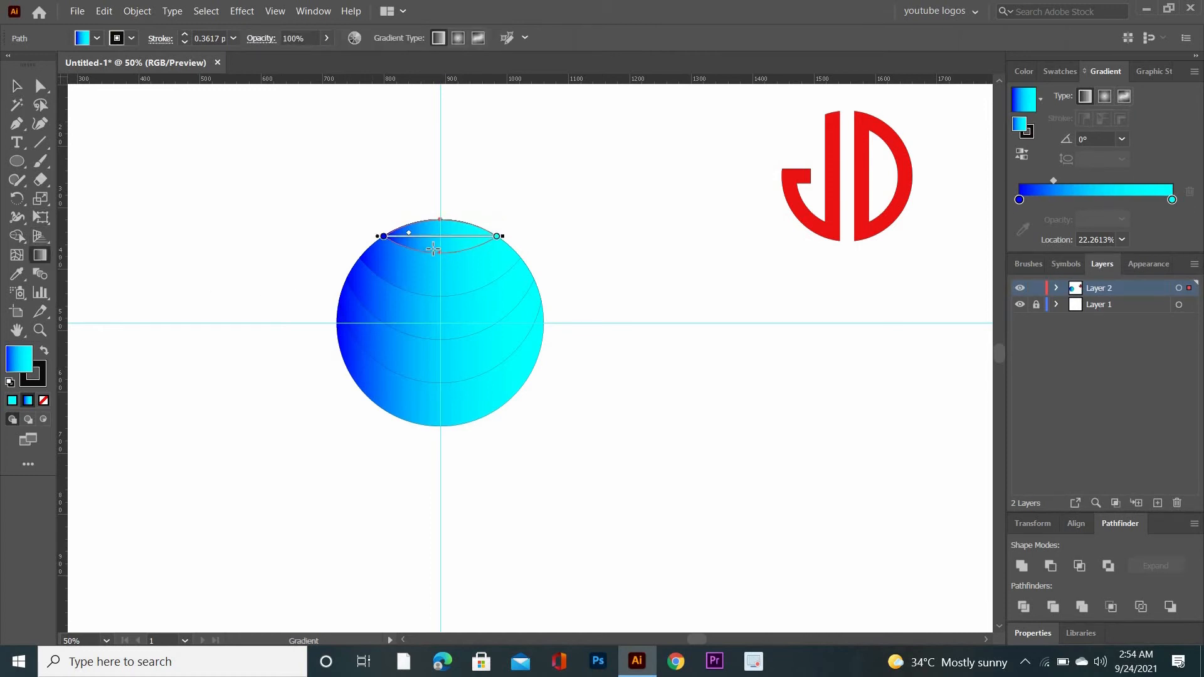
drag(401, 232, 491, 242)
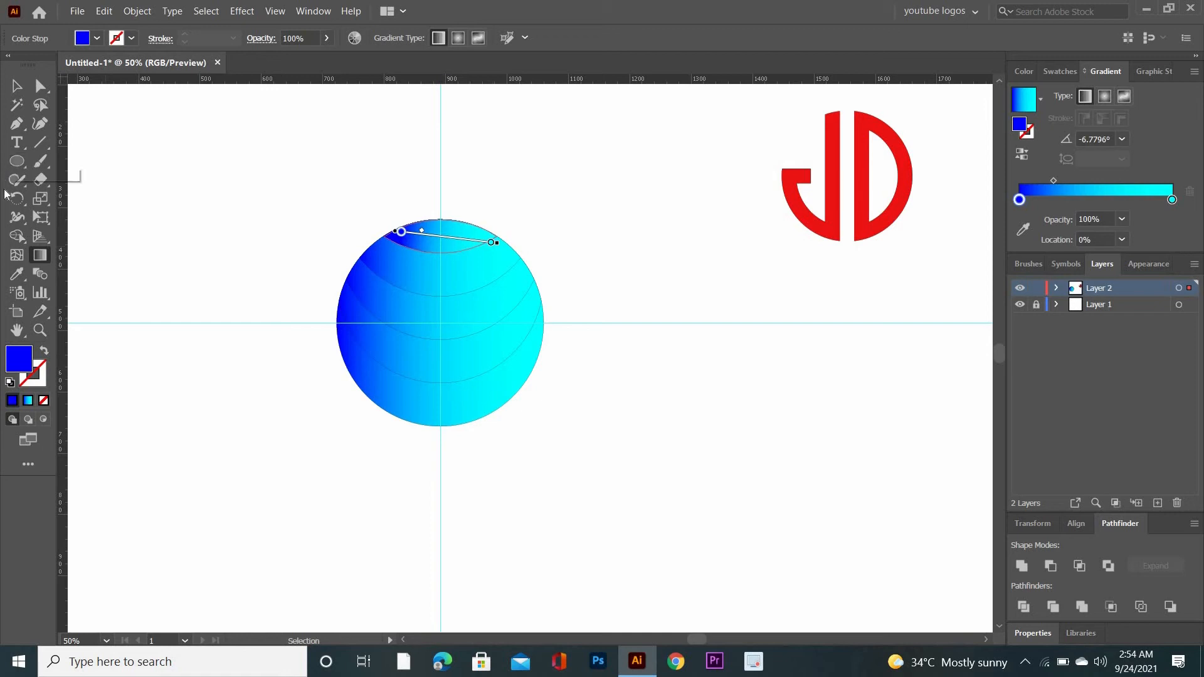
click(16, 86)
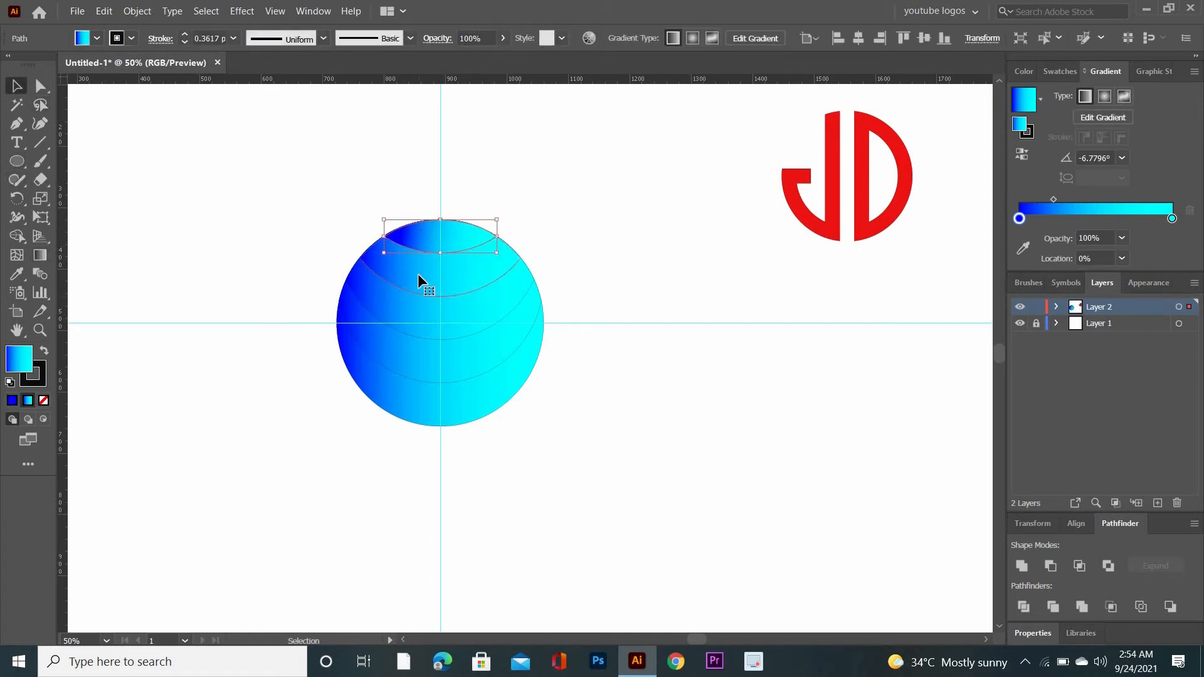
Redraw the gradient across the second band from the top, shifted to the right at about 0.9°
click(418, 274)
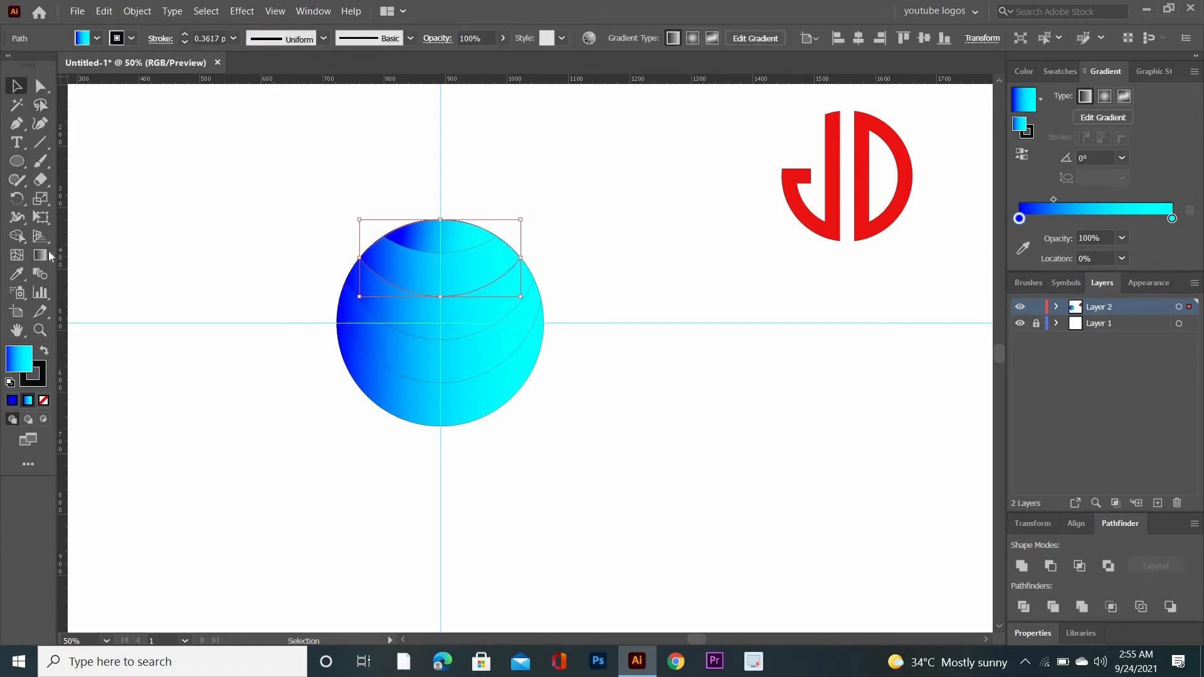
key(g)
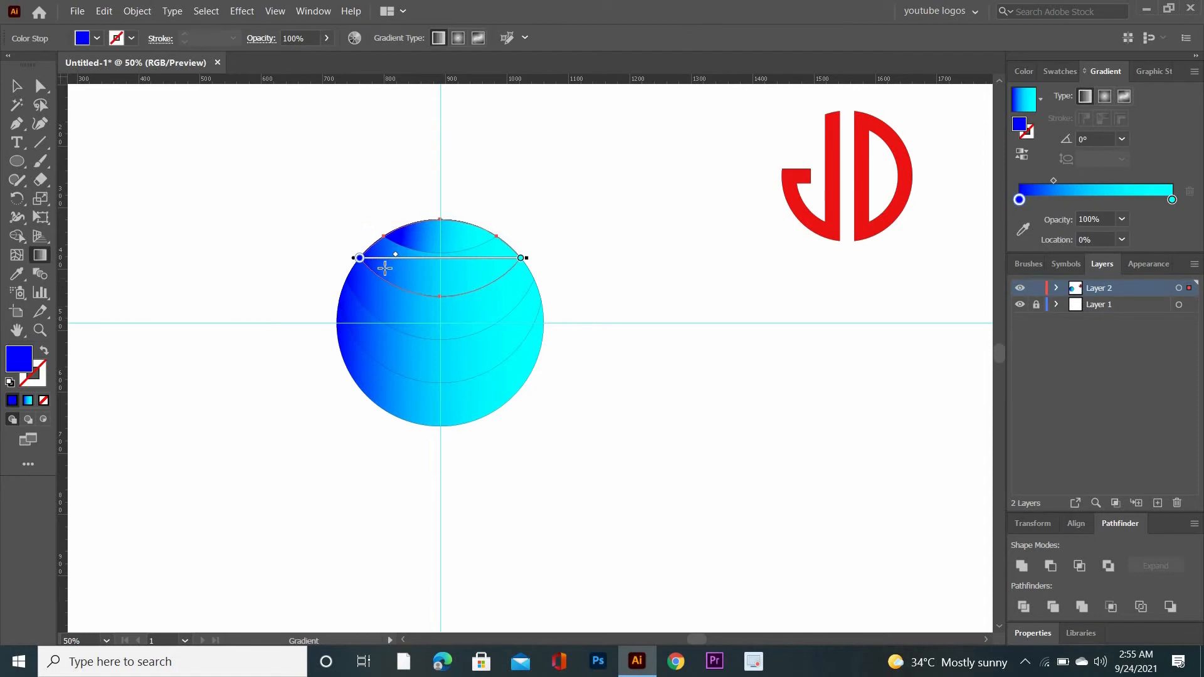
drag(384, 259, 548, 256)
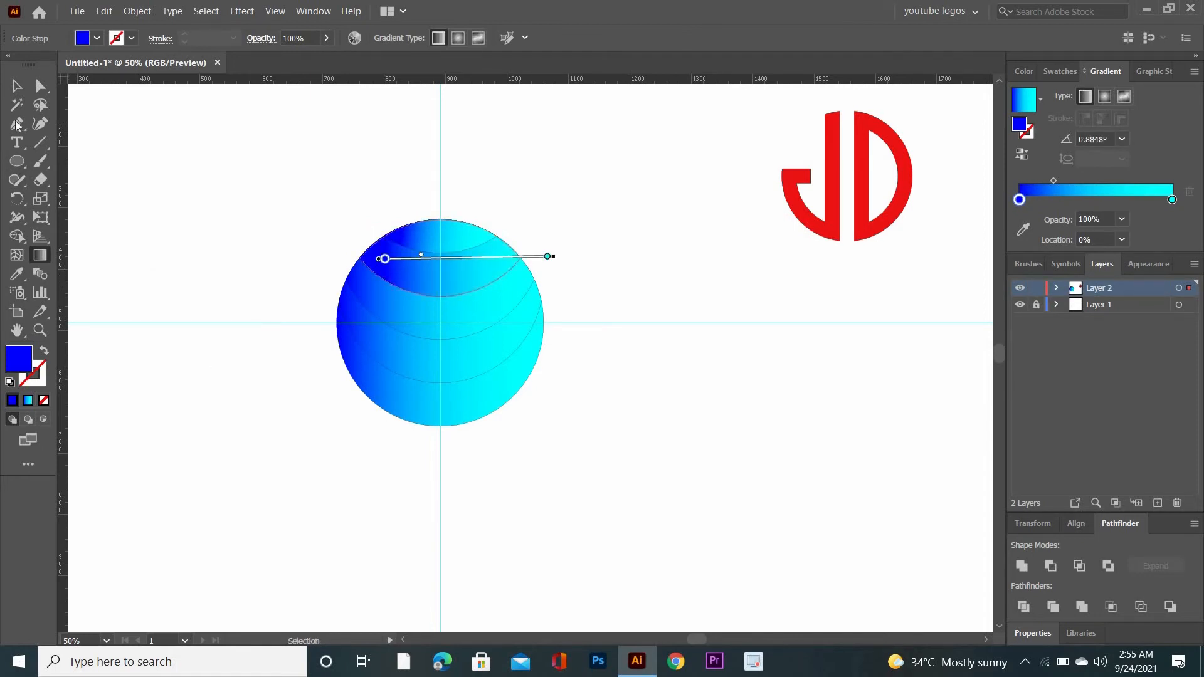
Redraw the gradient across the third band from the top, tilted to about 2.5° and ending beyond the circle's right edge
click(40, 85)
click(438, 323)
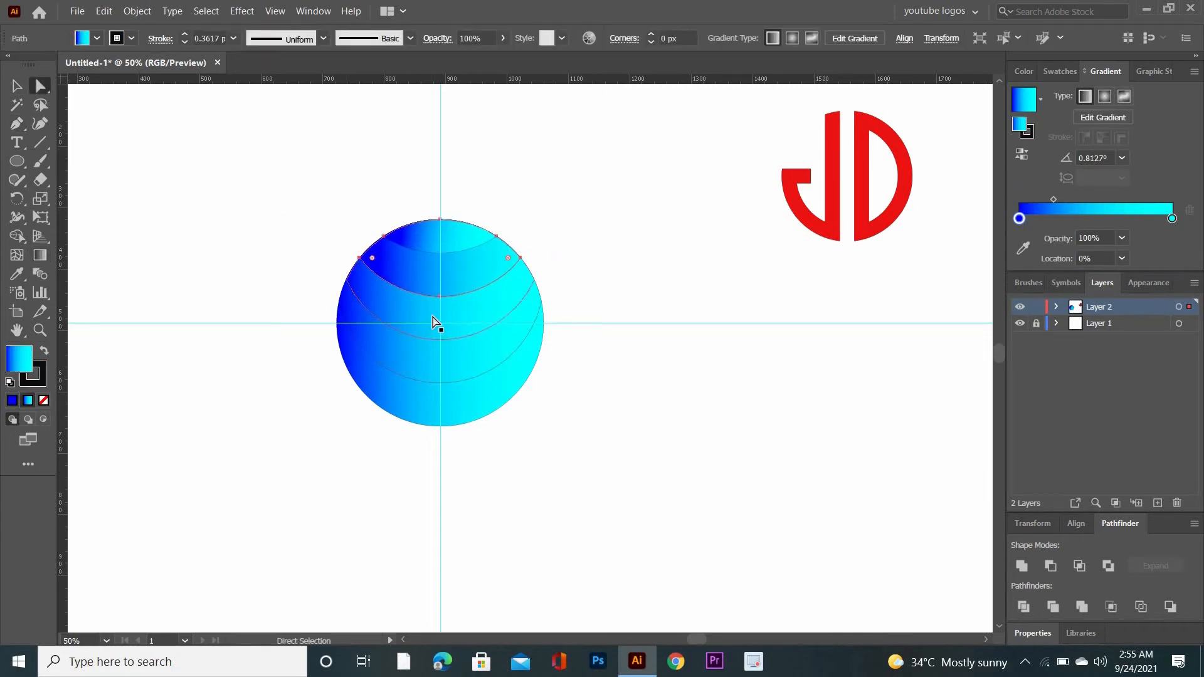
click(40, 255)
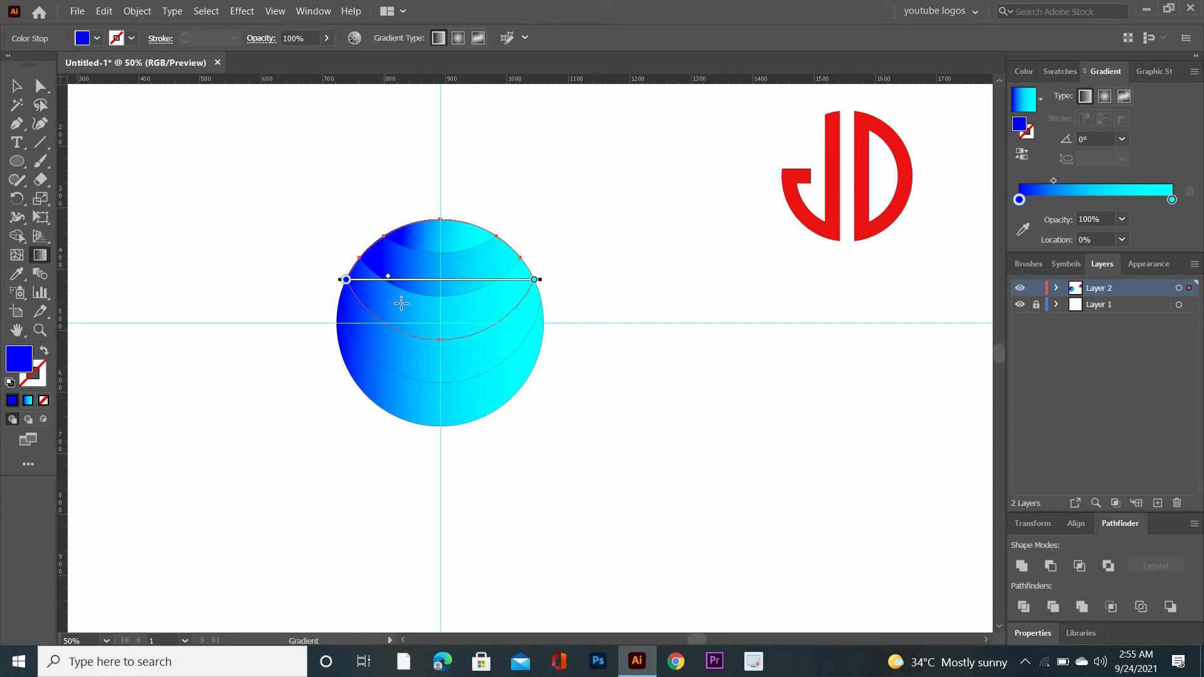
drag(383, 282, 557, 275)
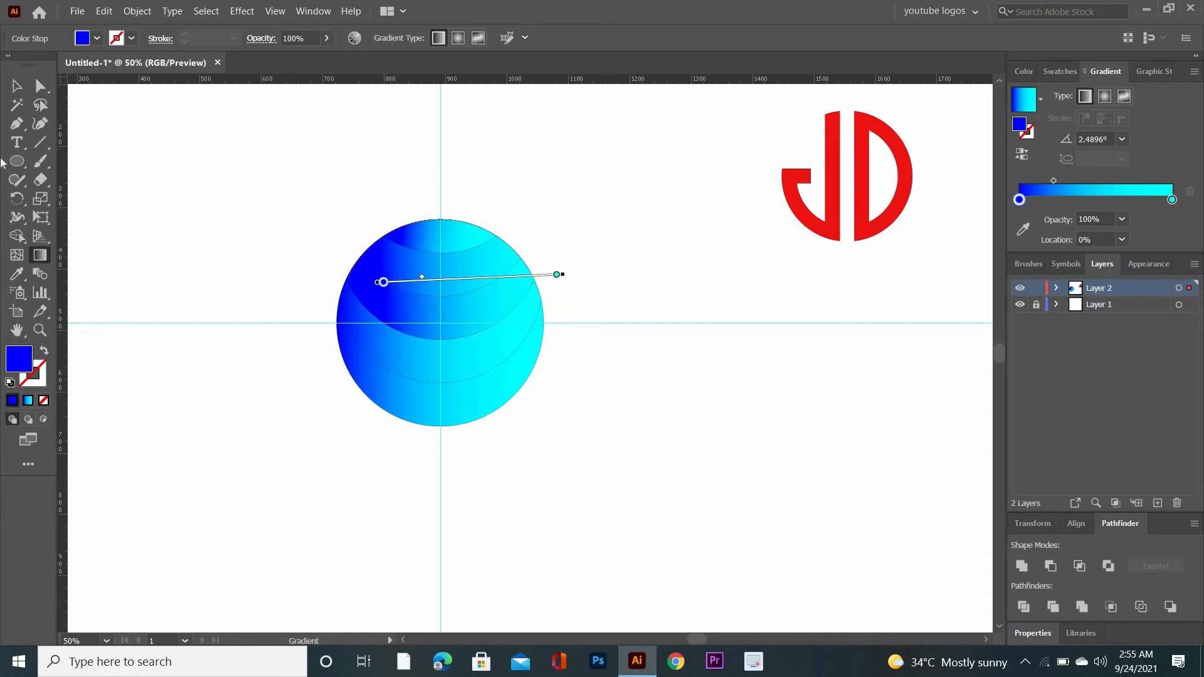
Redraw the gradient across the fourth band from the top, tilted to about 5.7° and ending beyond the circle's right edge
key(v)
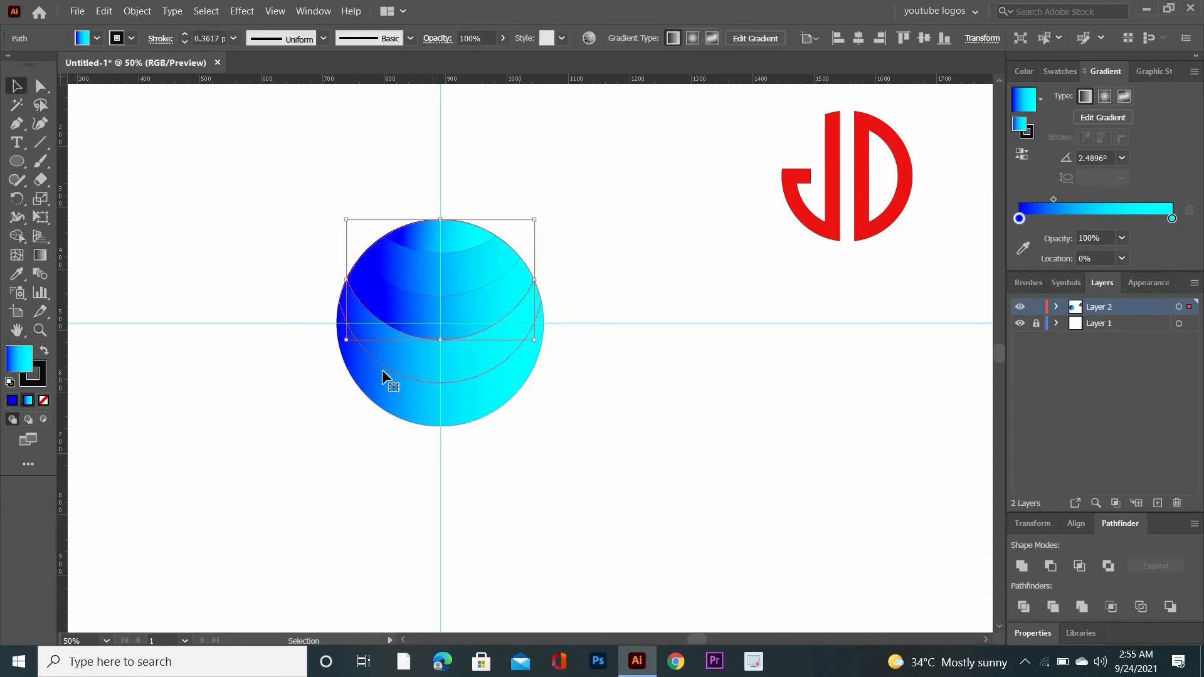
key(g)
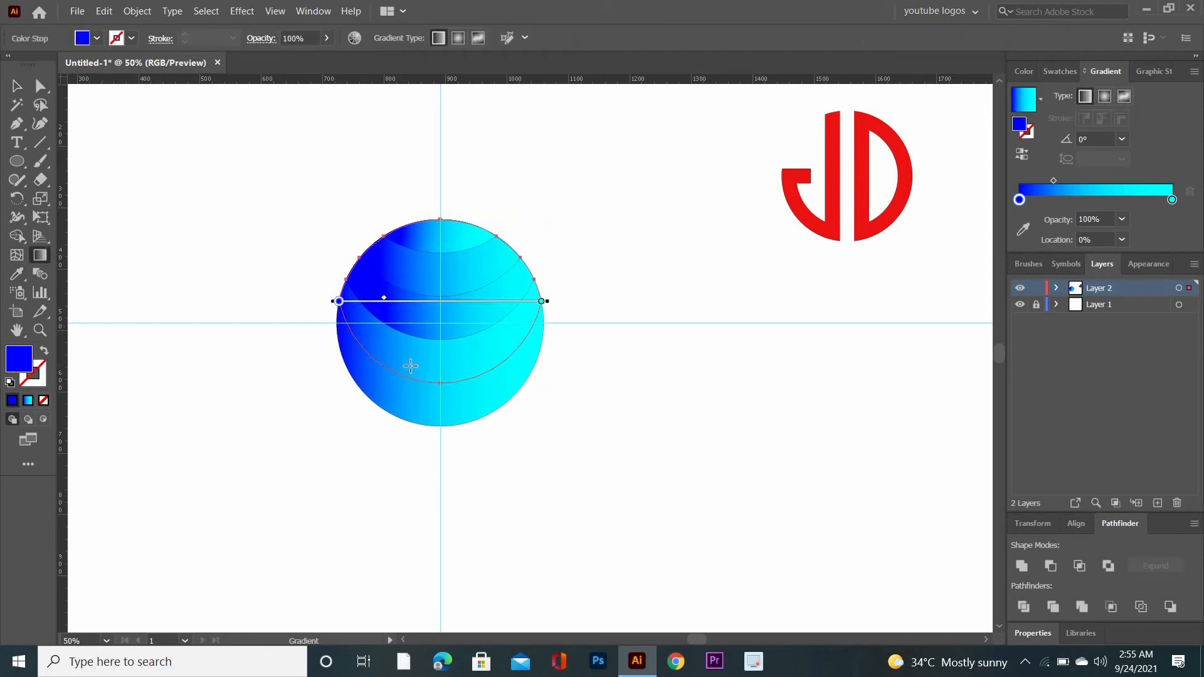
drag(388, 349, 590, 329)
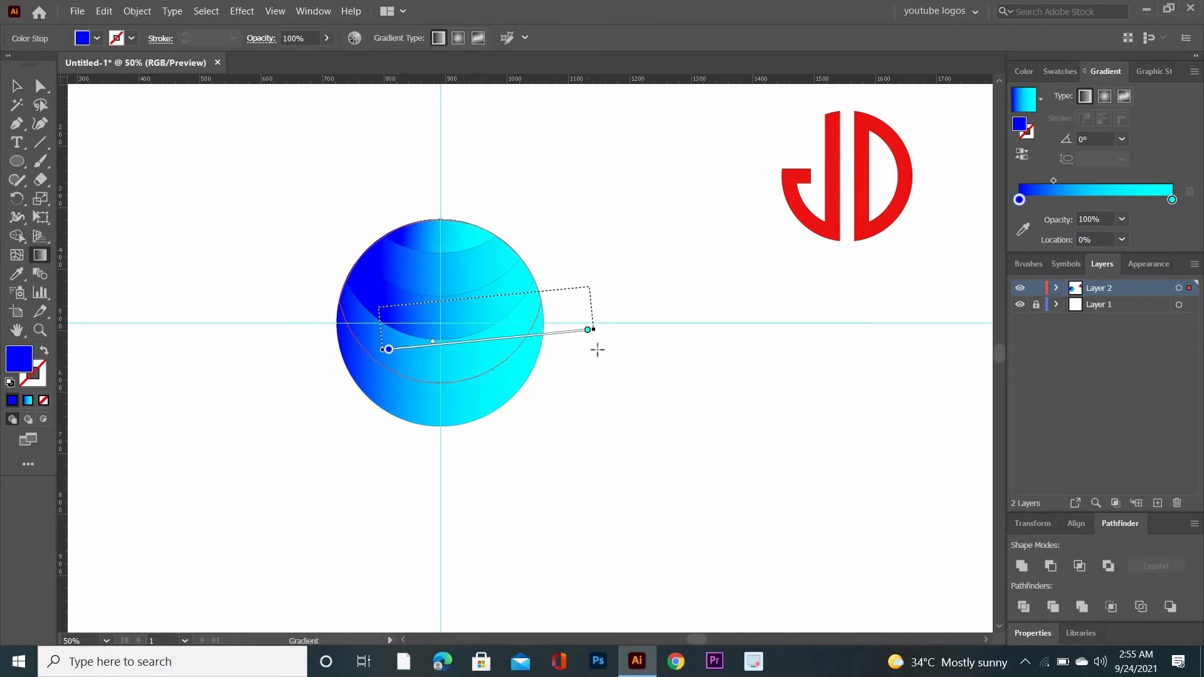
click(17, 89)
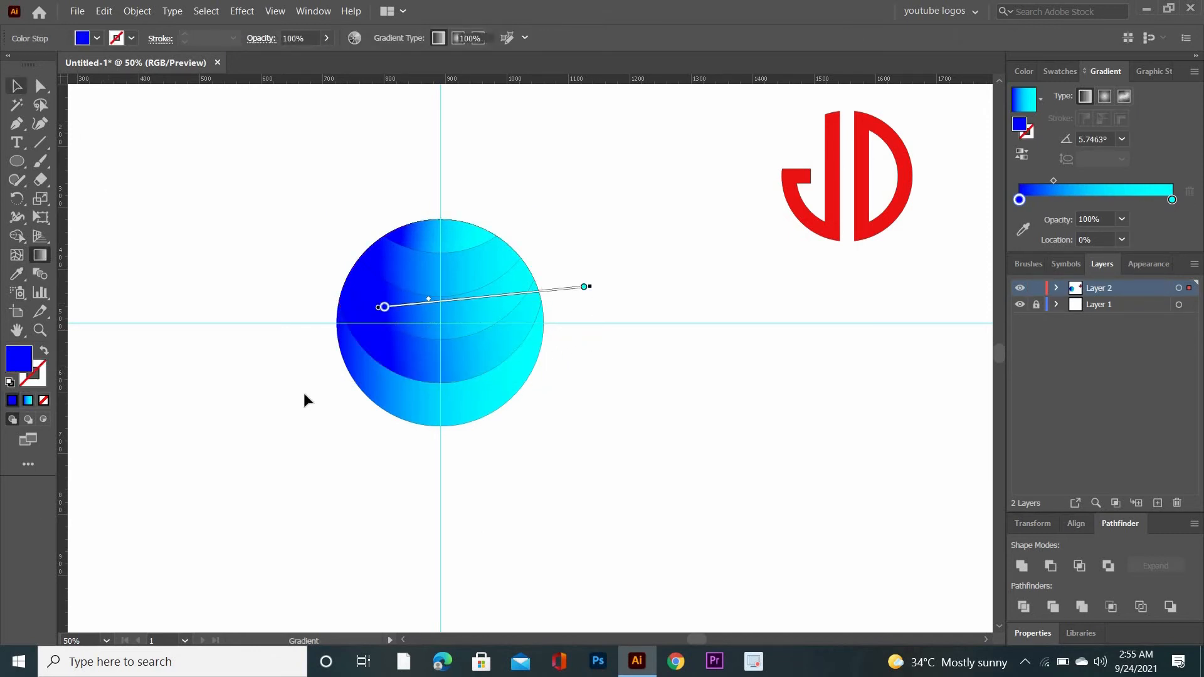
Redraw the blue-to-cyan gradient across the circle's bottom band, tilted to about 5.8° and ending beyond the circle's right edge
click(386, 385)
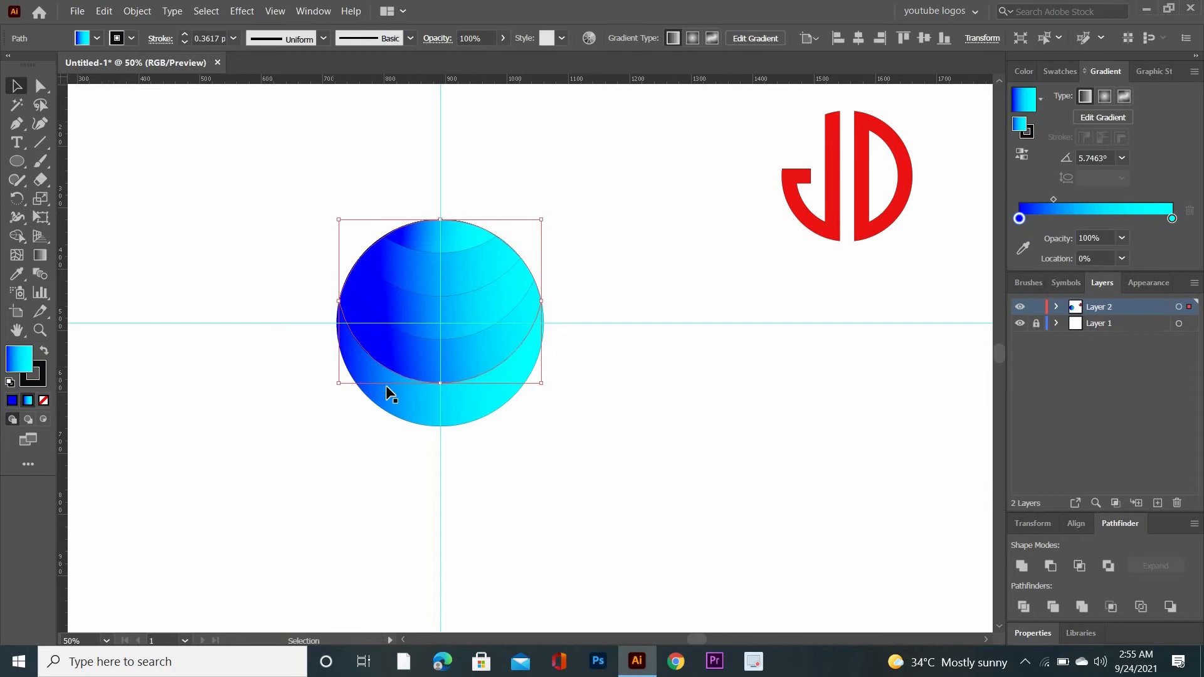
click(40, 254)
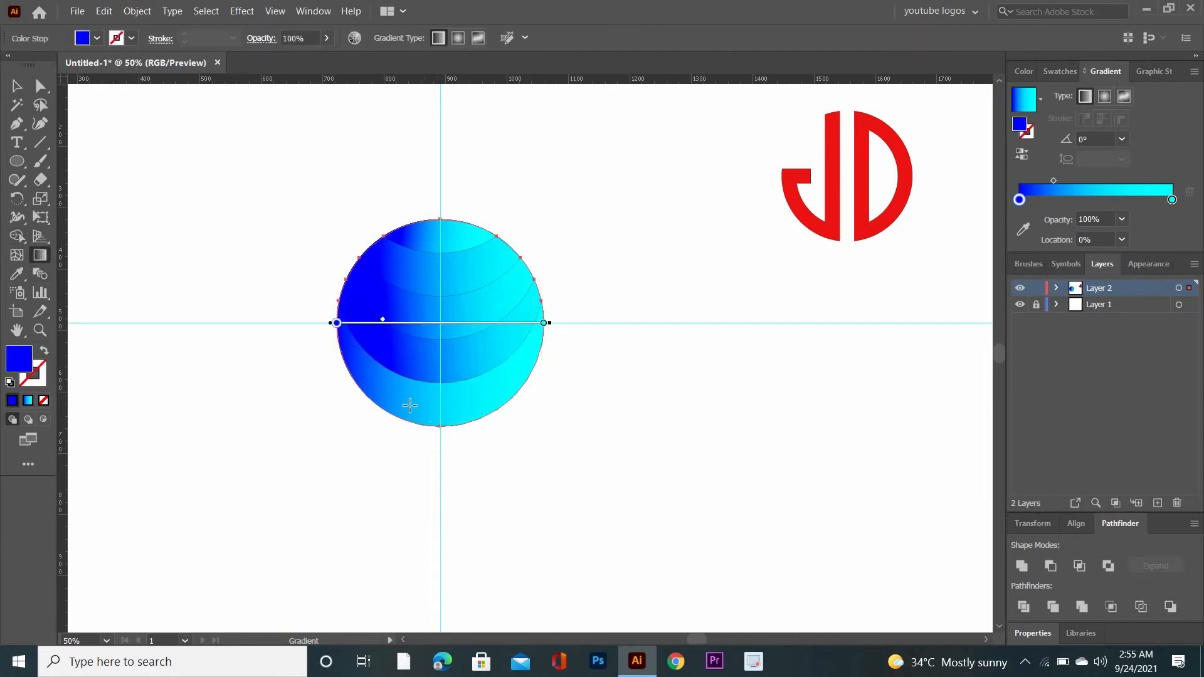
drag(399, 400, 582, 395)
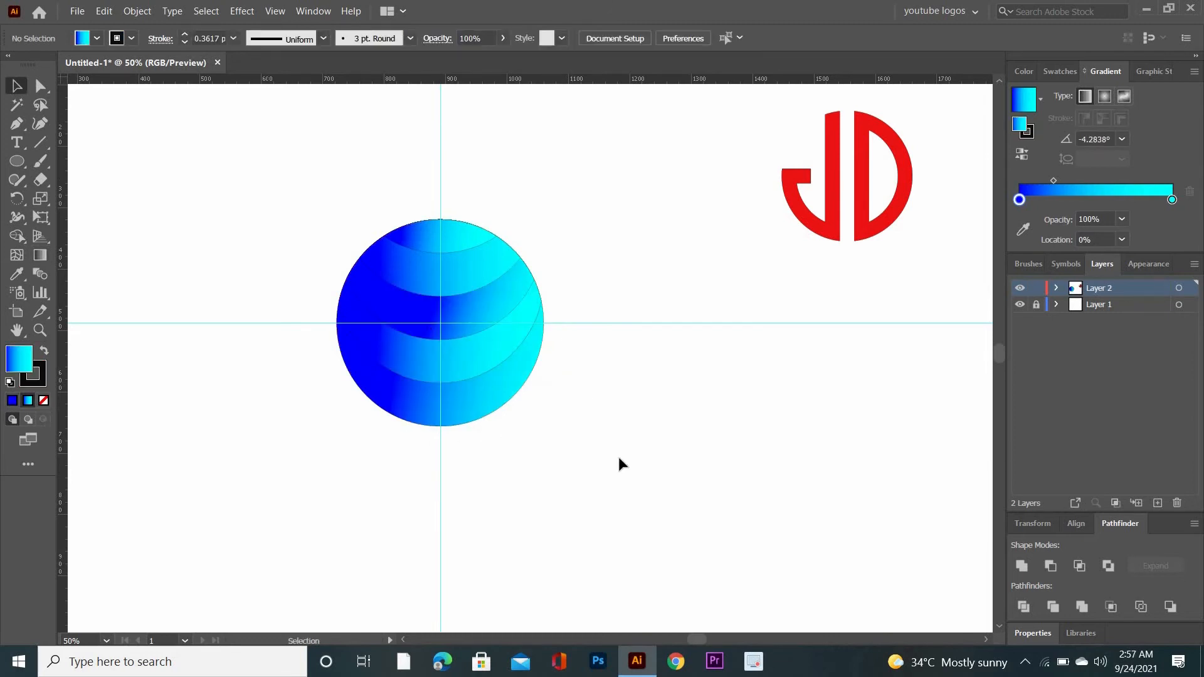
Offset the paths of all the circle's bands outward by 10 px with miter joins and a miter limit of 4
drag(266, 178, 629, 463)
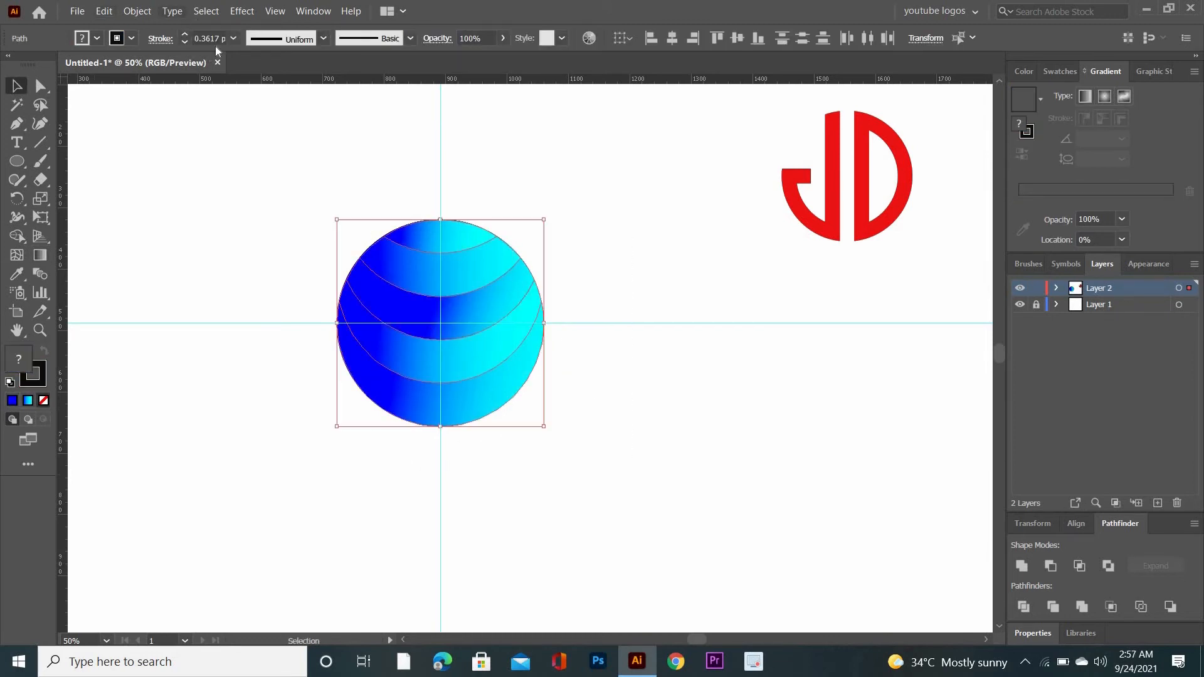
click(137, 11)
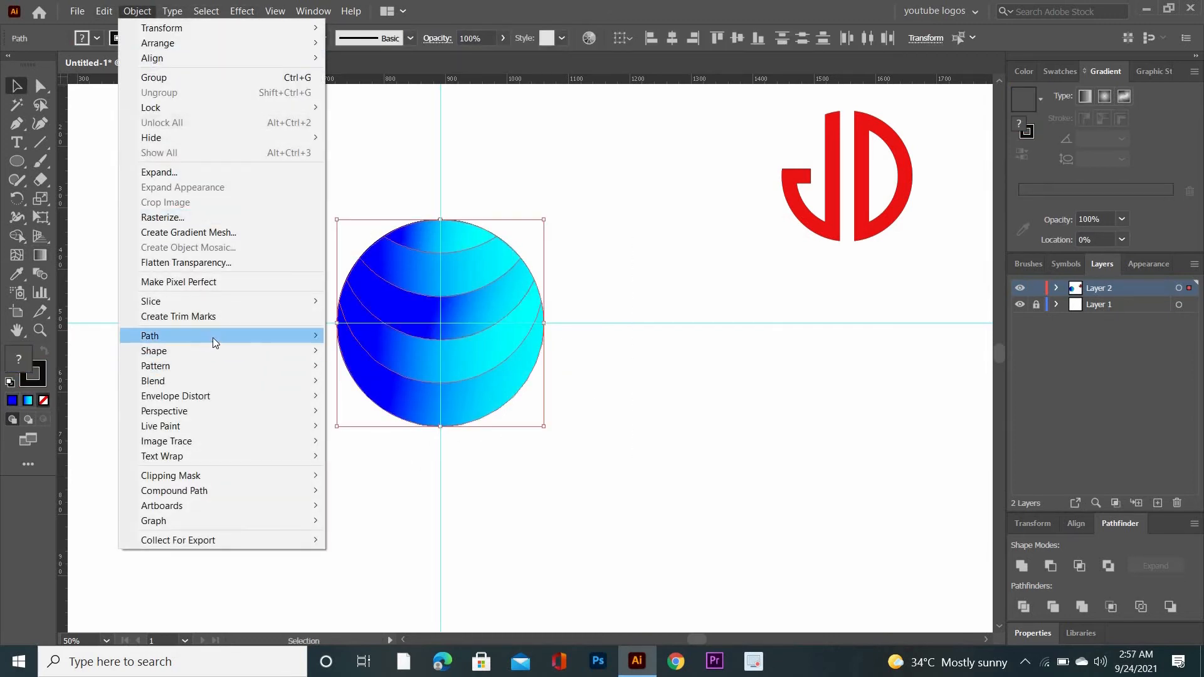
mouse_move(212, 337)
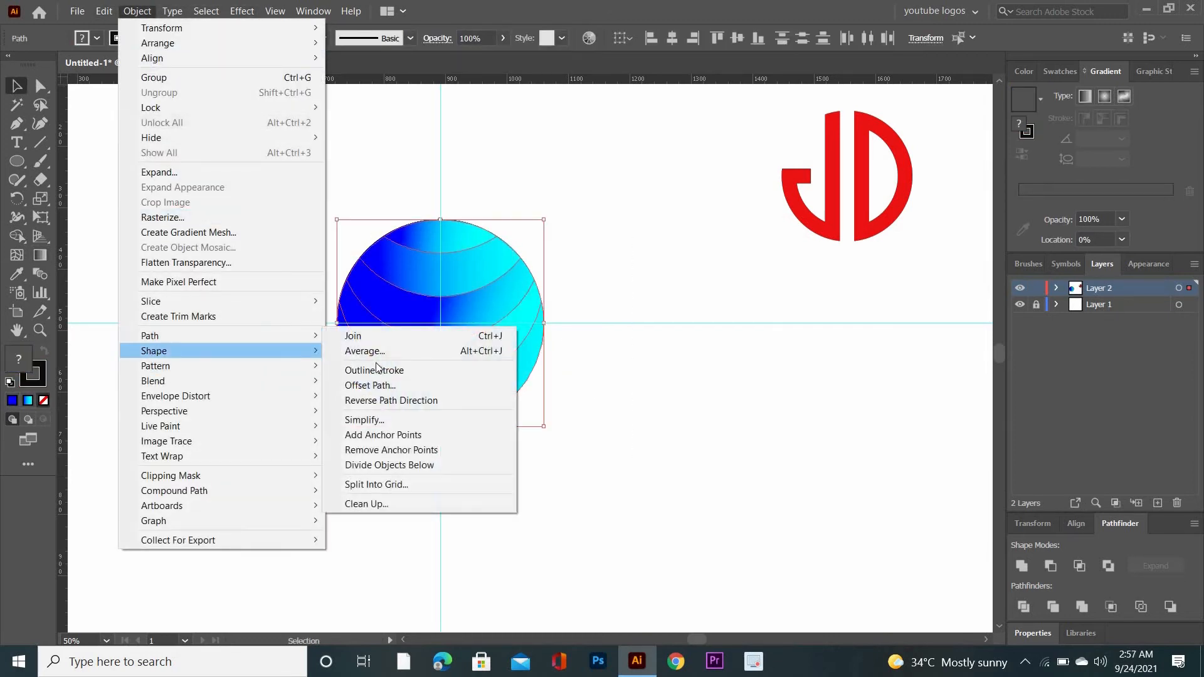
click(416, 385)
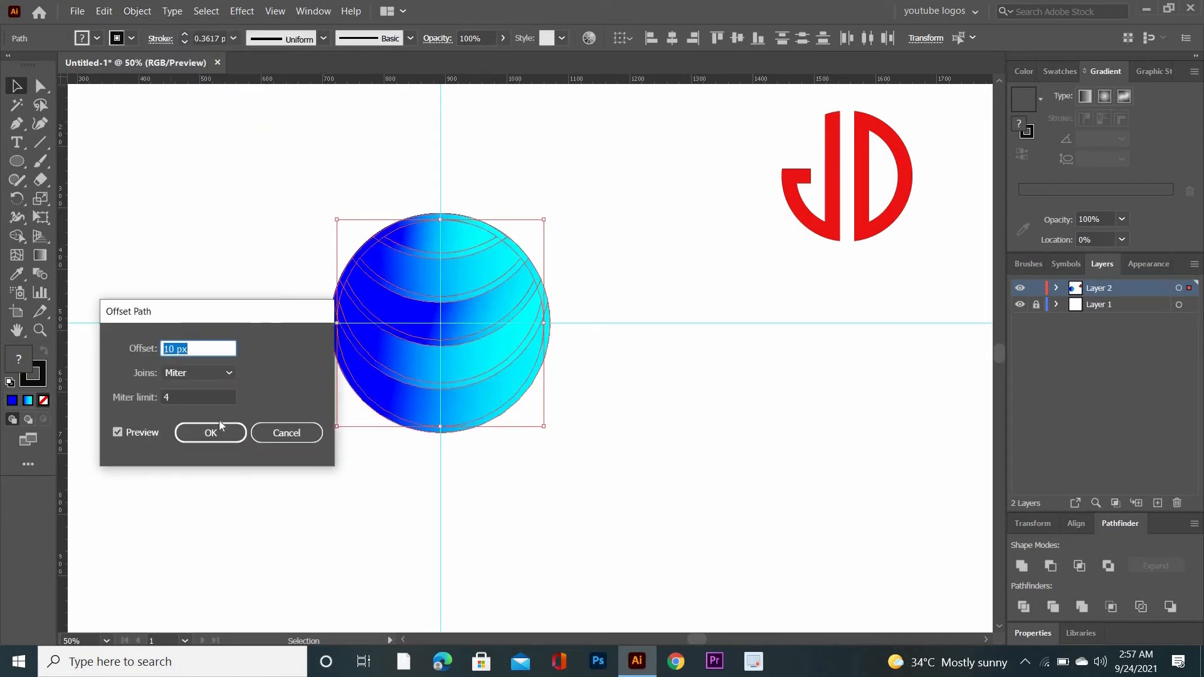
click(226, 437)
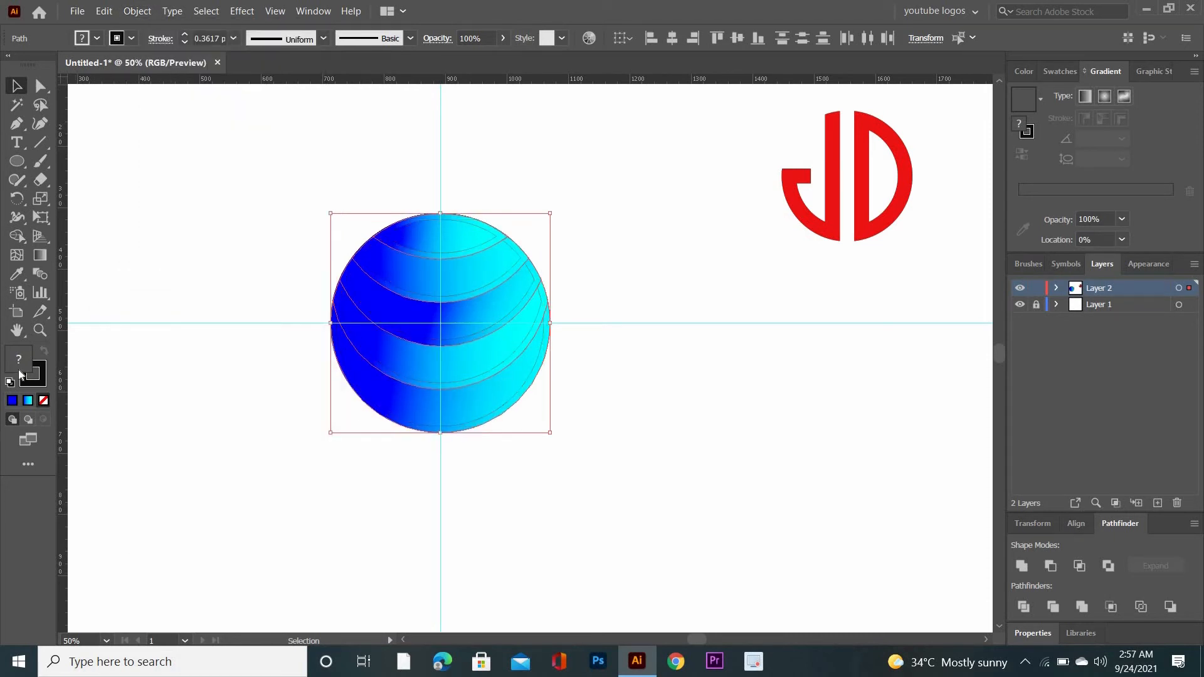
Fill the offset band shapes with red E22727
double_click(23, 374)
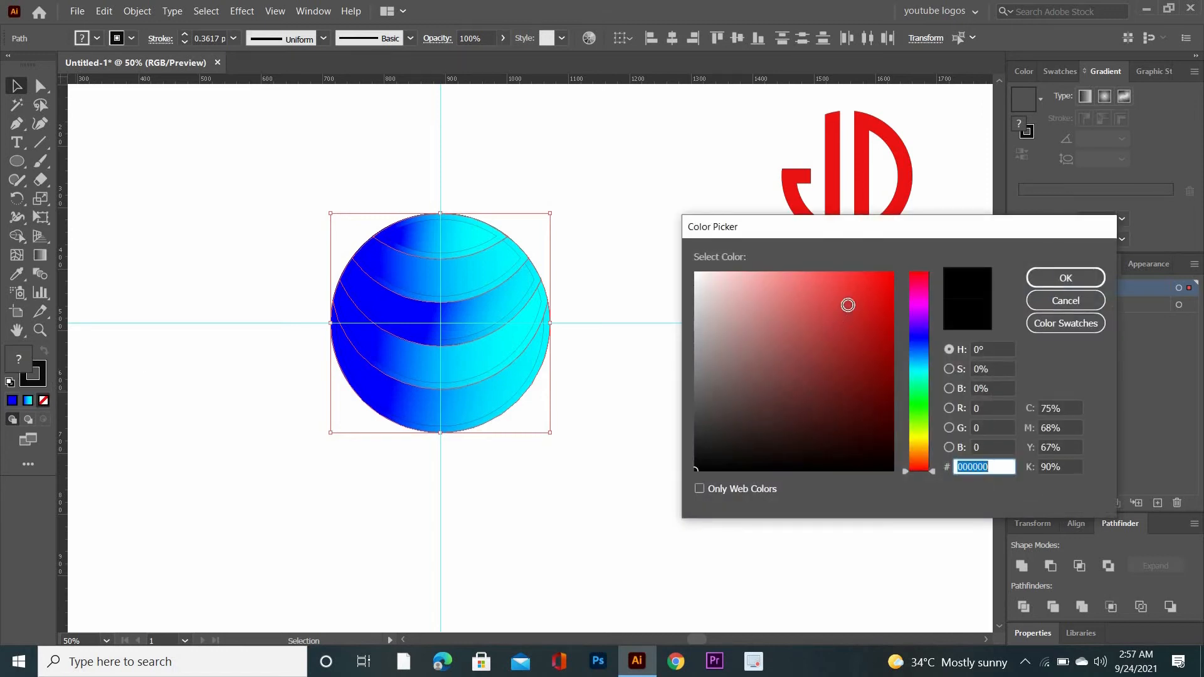
click(859, 293)
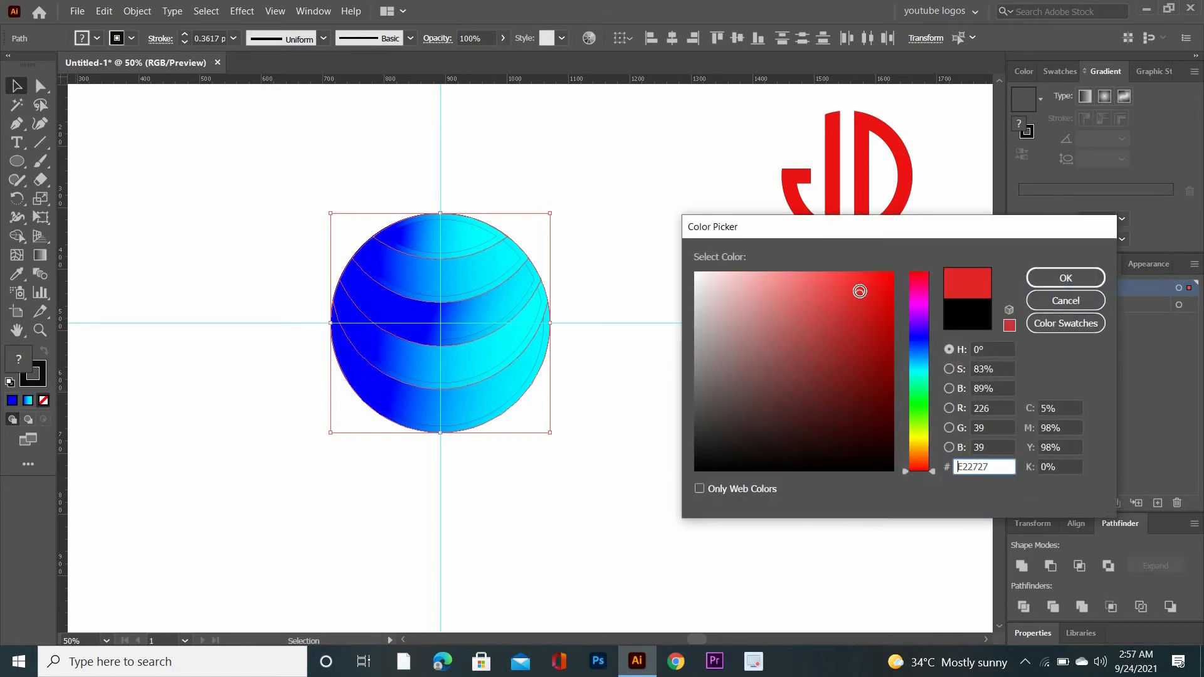
click(1035, 280)
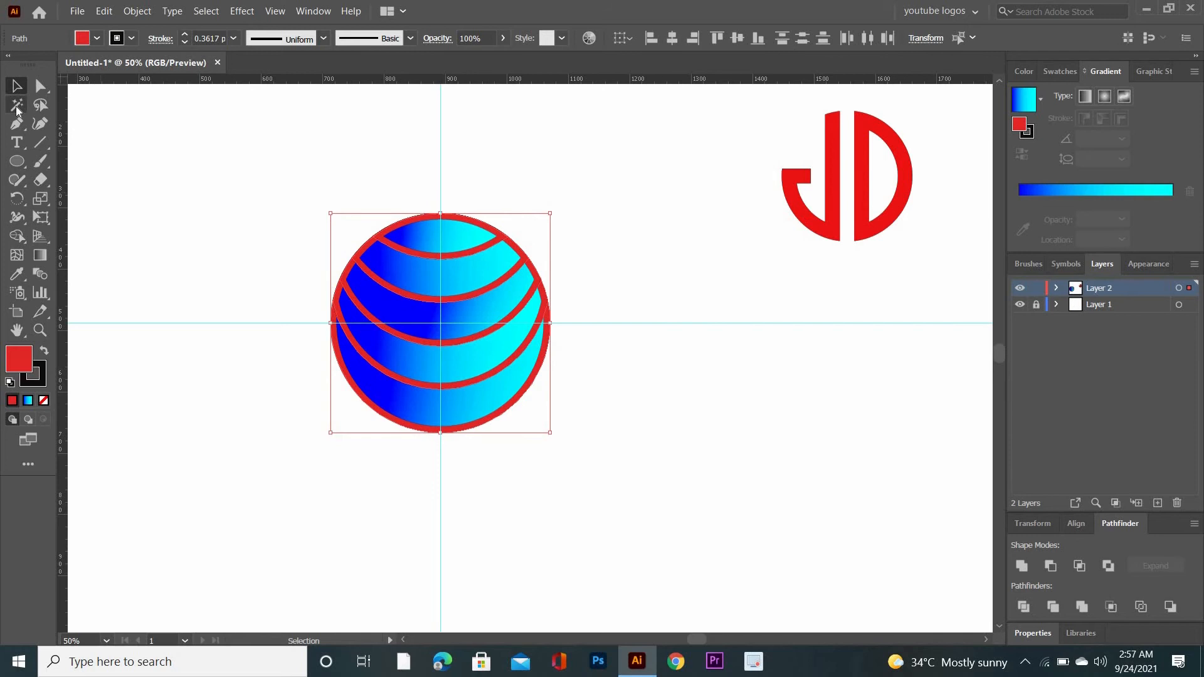
Select all the gradient bands with their red offset shapes and apply the Trim pathfinder
key(ctrl+1)
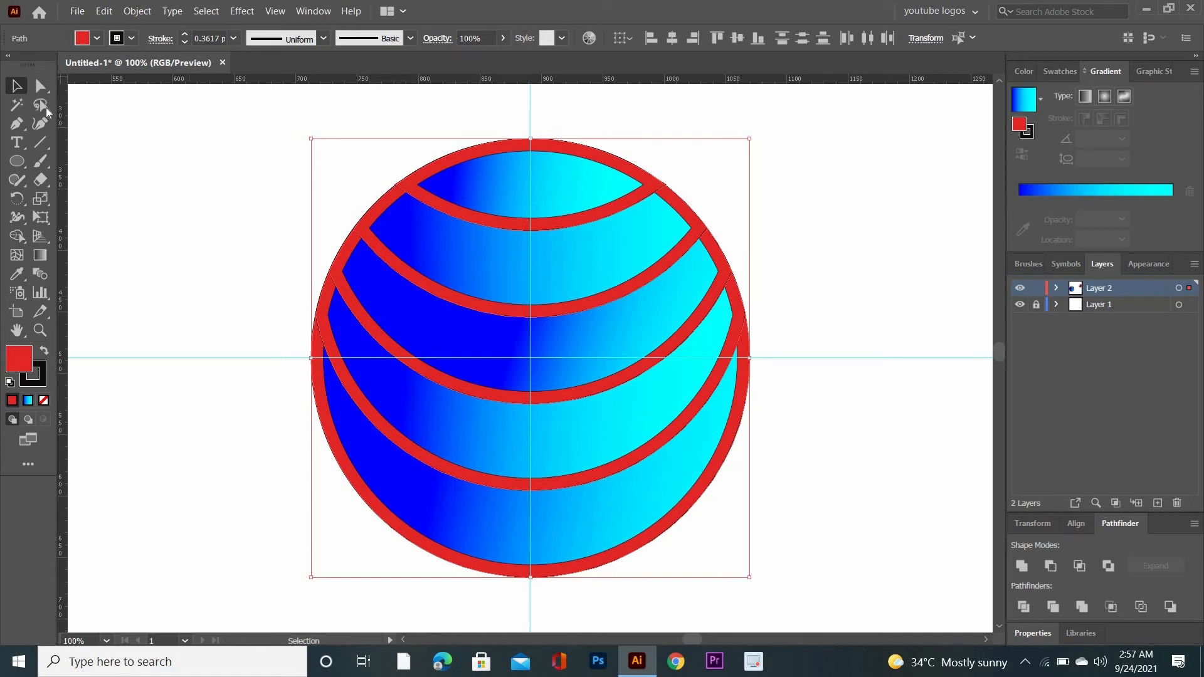
drag(135, 196, 815, 536)
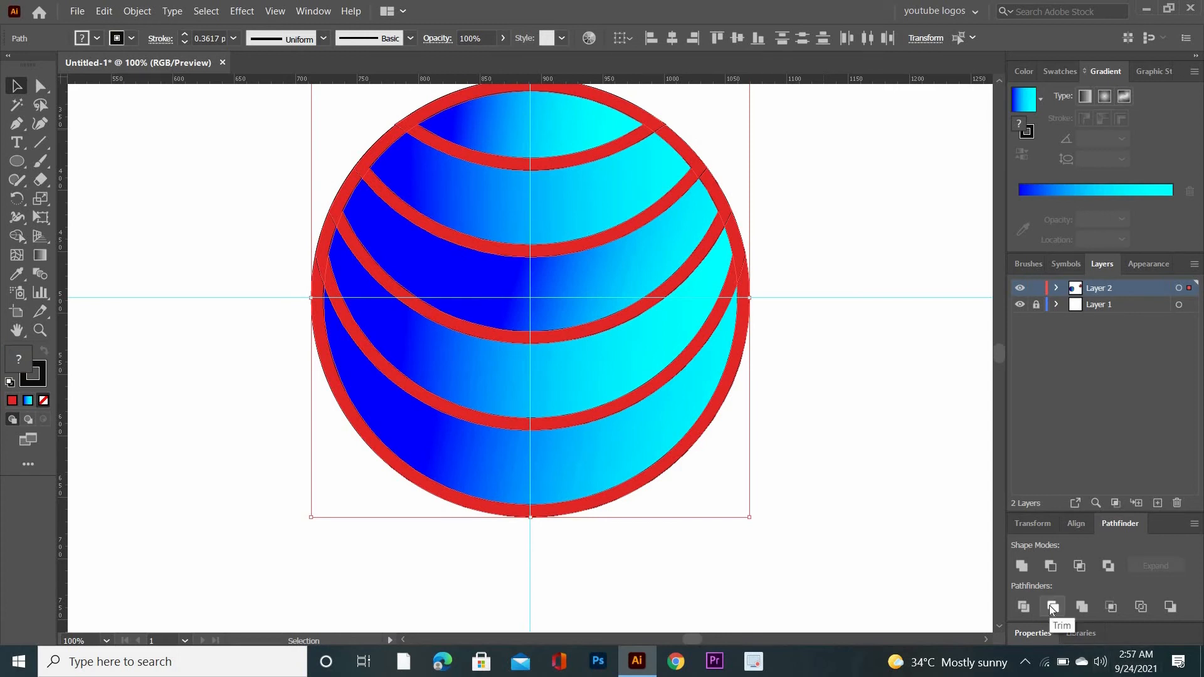
click(1051, 607)
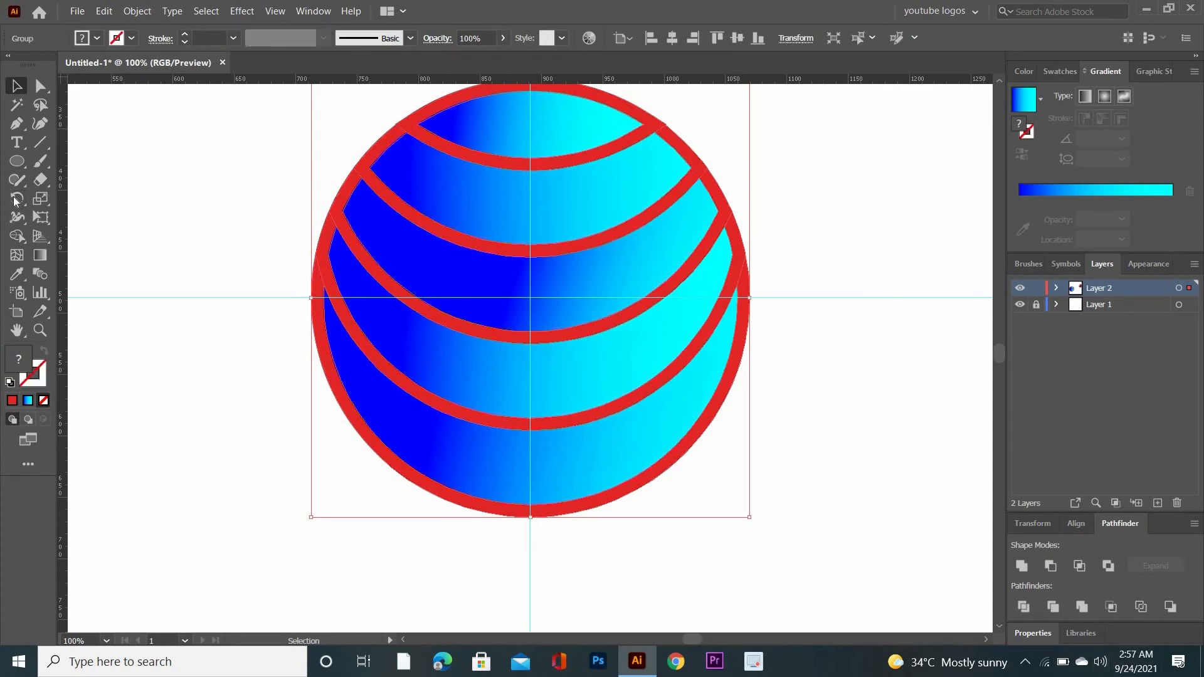
Delete the red outline shapes around each of the circle's gradient bands with Shape Builder
click(18, 235)
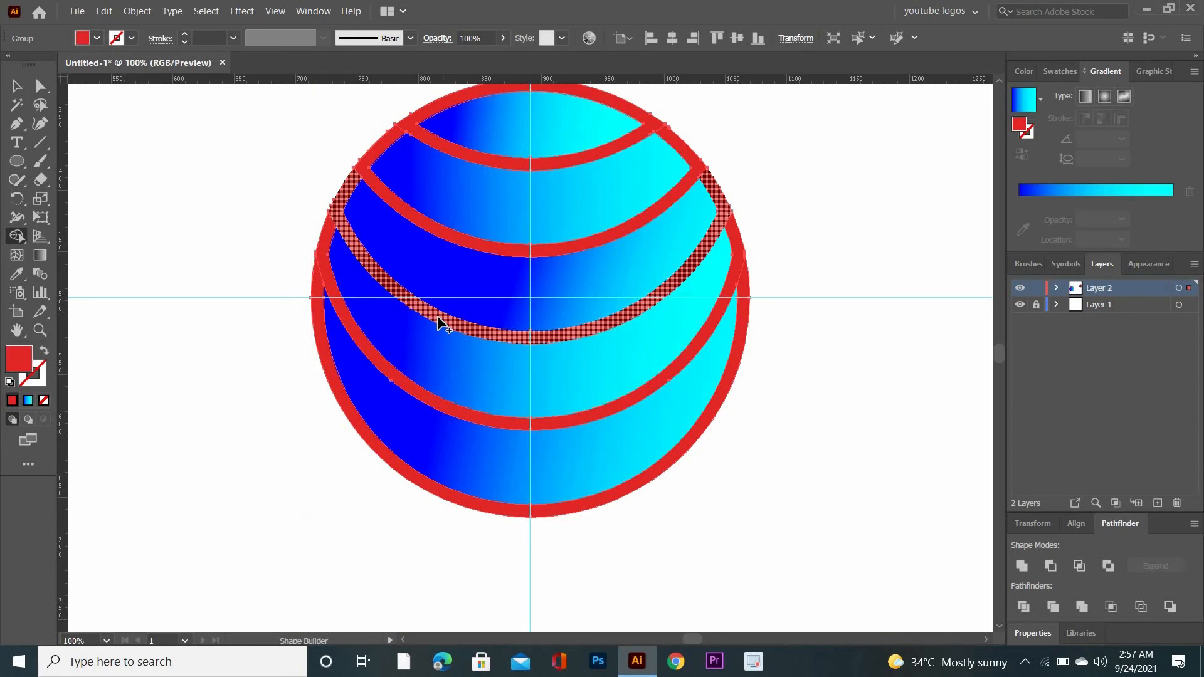
alt+click(437, 325)
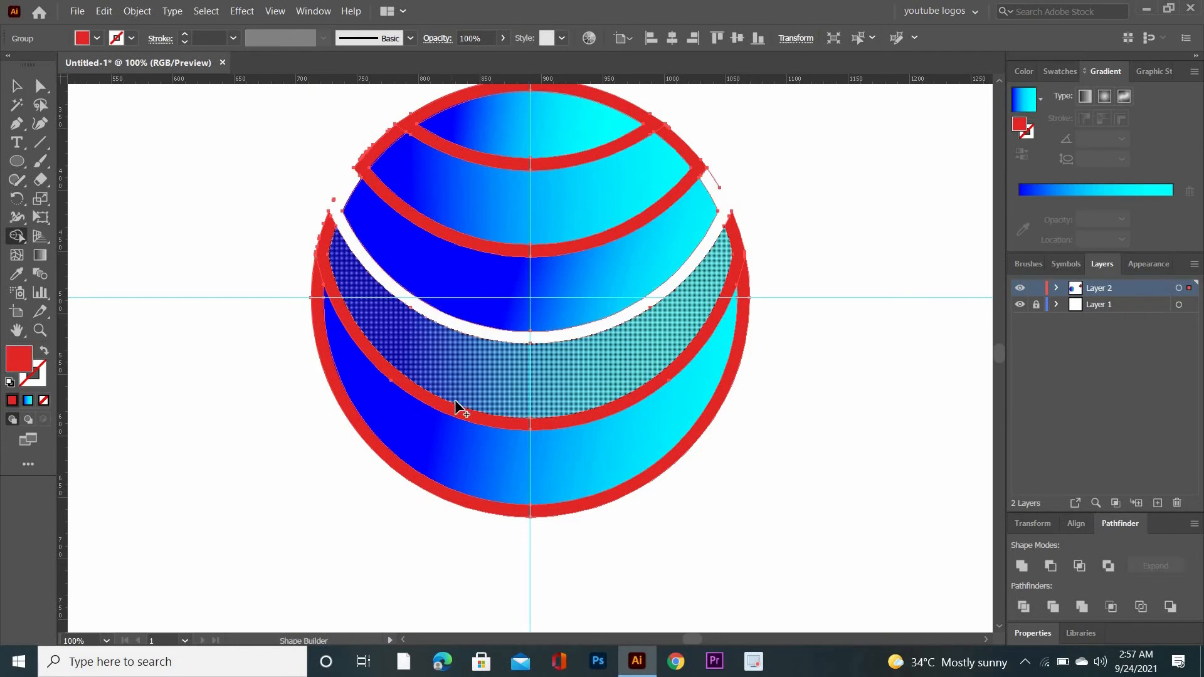
alt+click(465, 417)
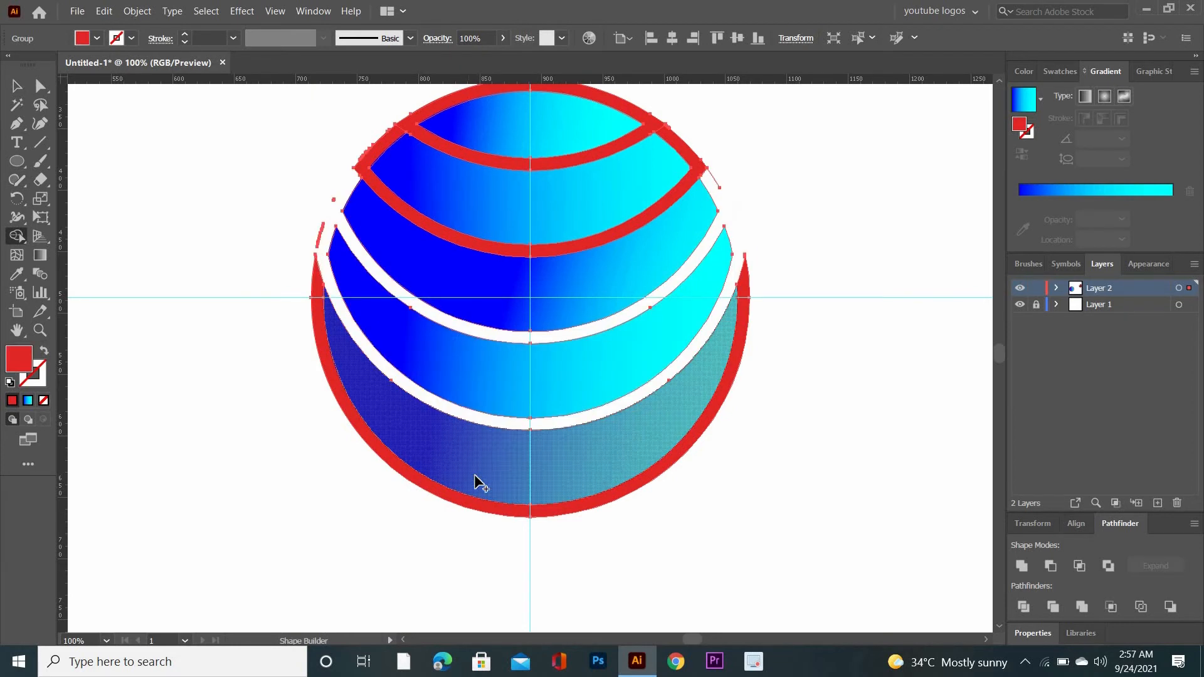
alt+click(502, 512)
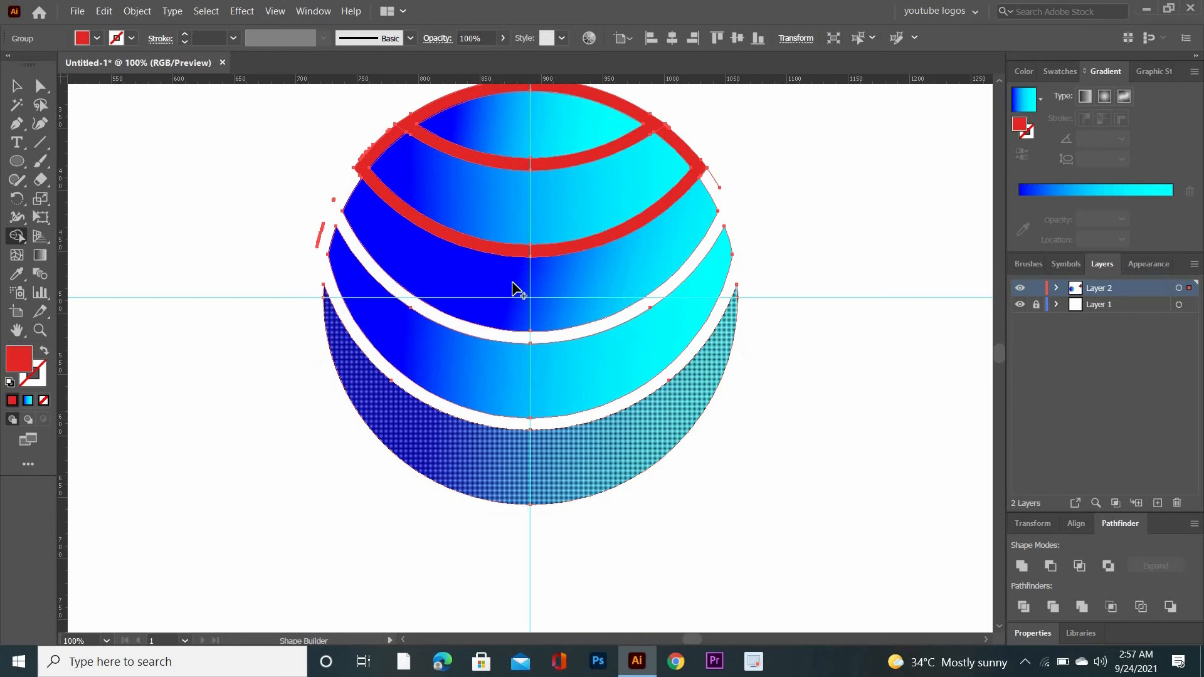
alt+click(526, 251)
alt+click(517, 166)
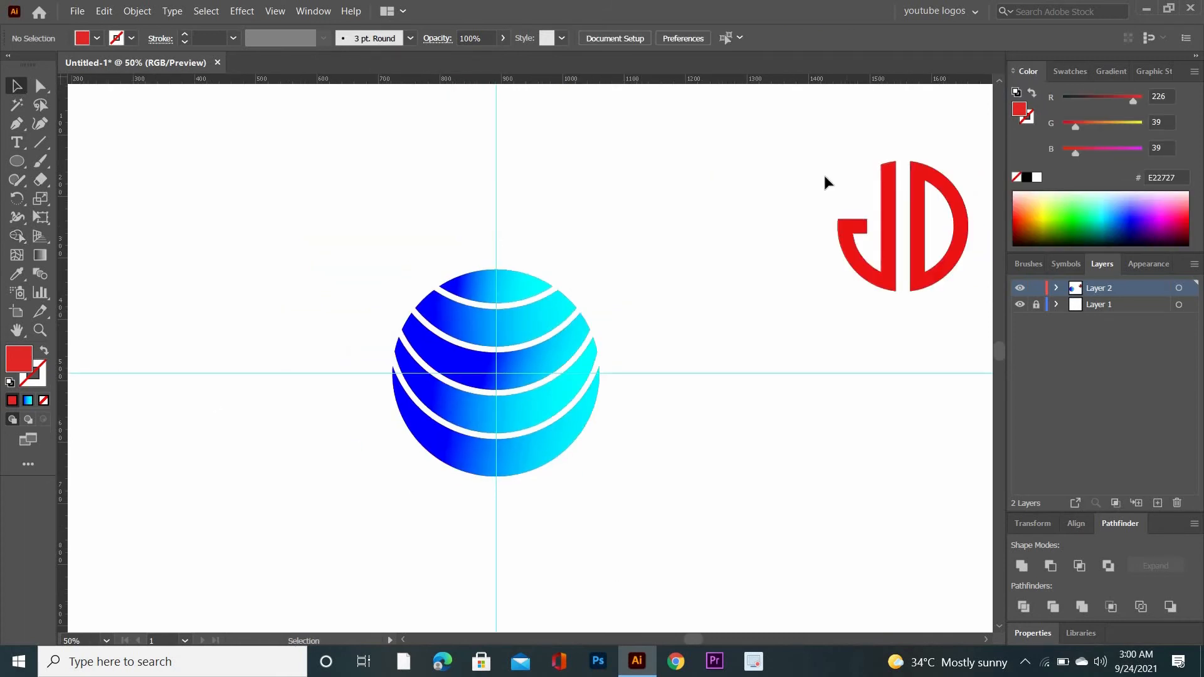
Move the red JD monogram onto the centre of the striped circle and bring it to the front
drag(803, 159, 946, 298)
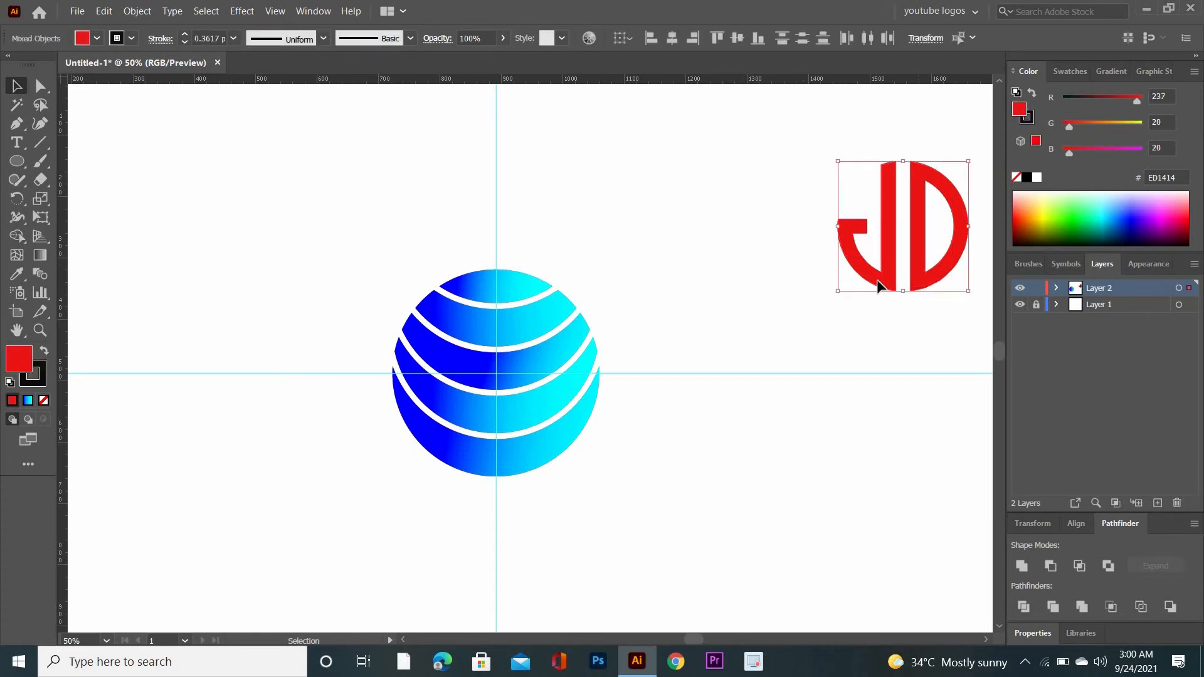
drag(844, 269, 514, 418)
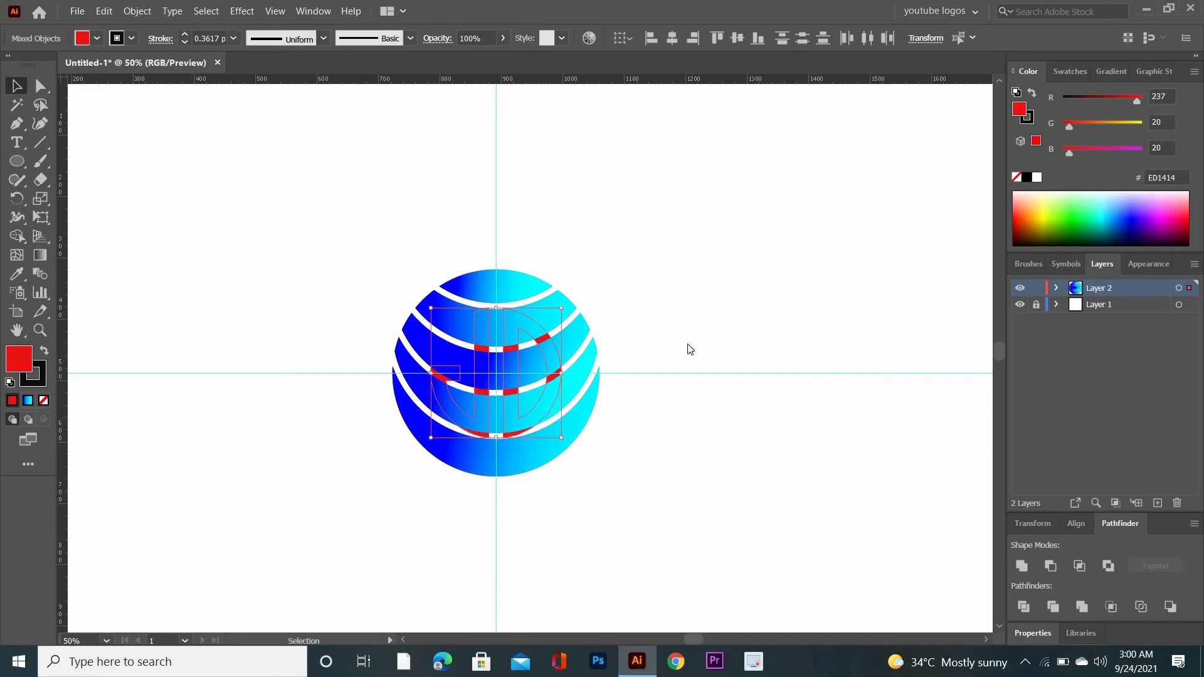
right_click(630, 320)
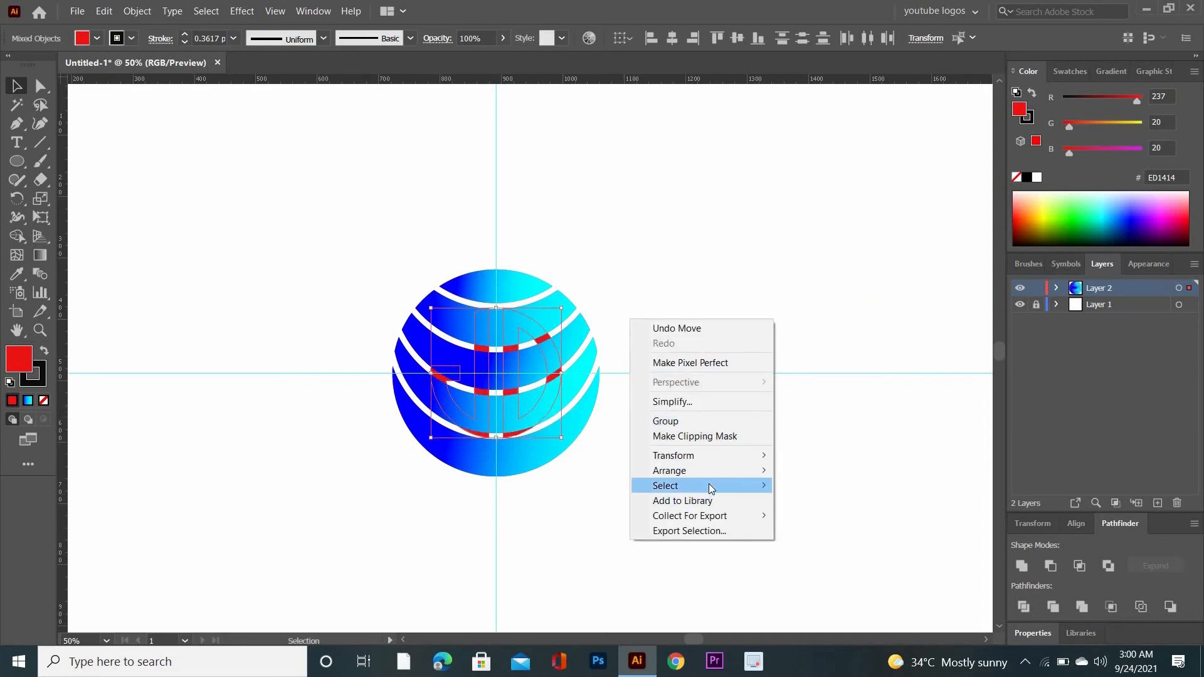
mouse_move(716, 471)
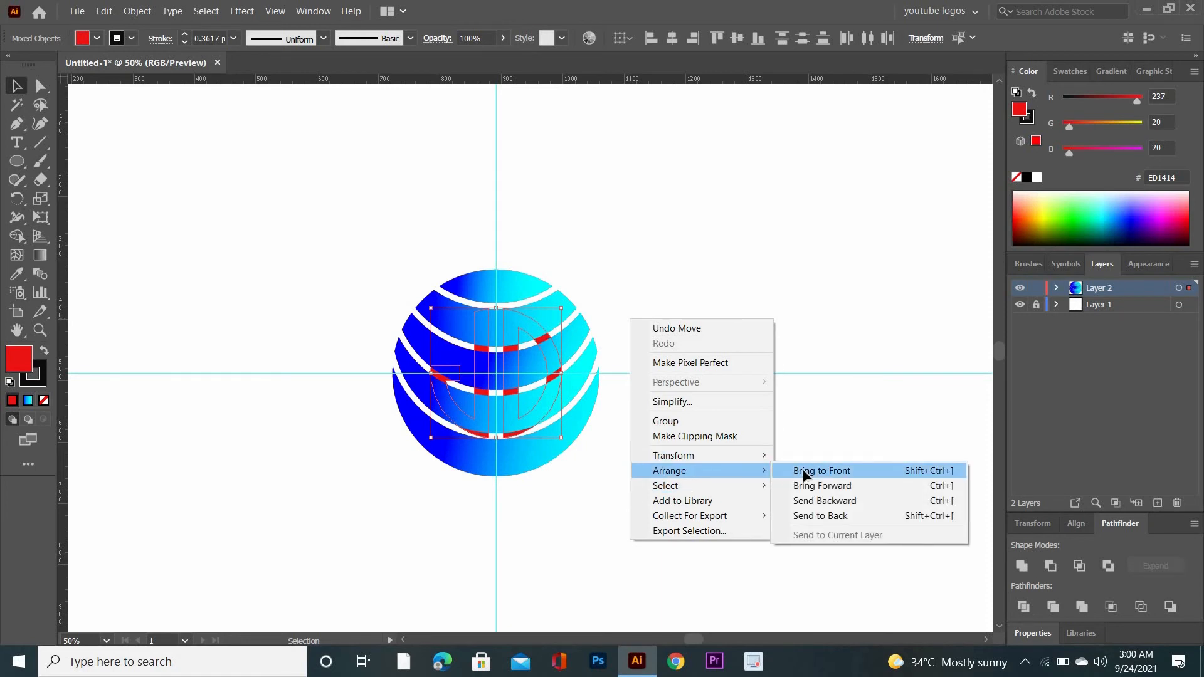
click(804, 470)
click(708, 463)
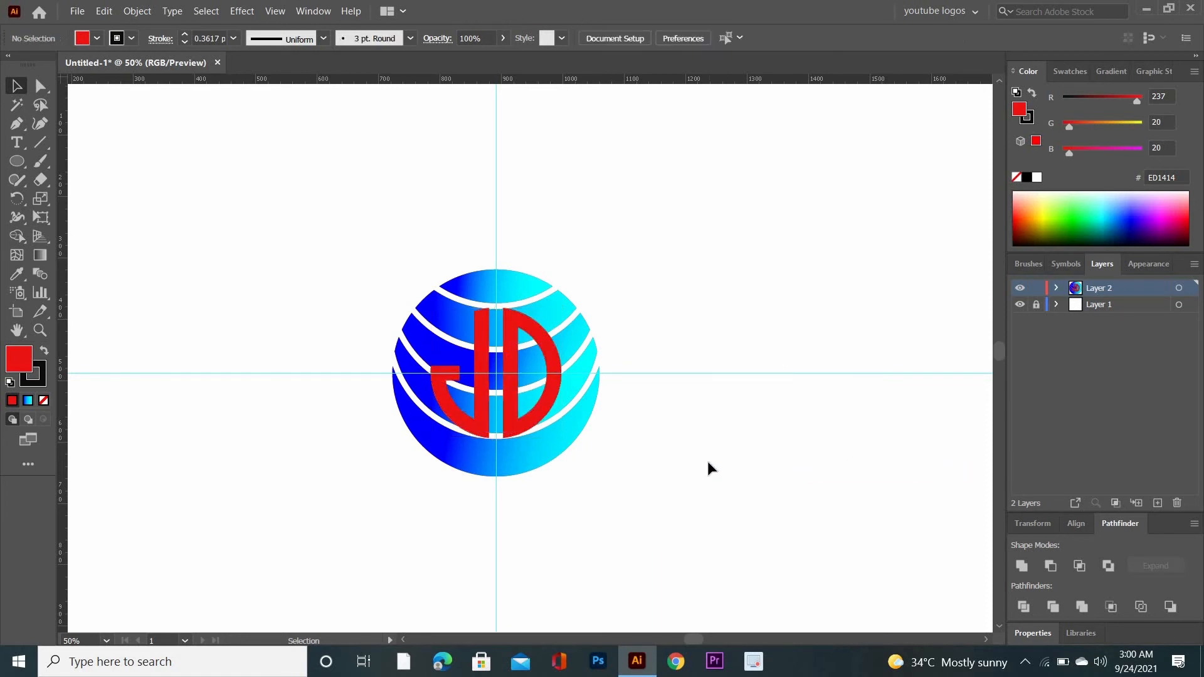
Select both JD letters and enlarge them slightly and proportionally around the circle's centre
click(505, 421)
shift+click(483, 419)
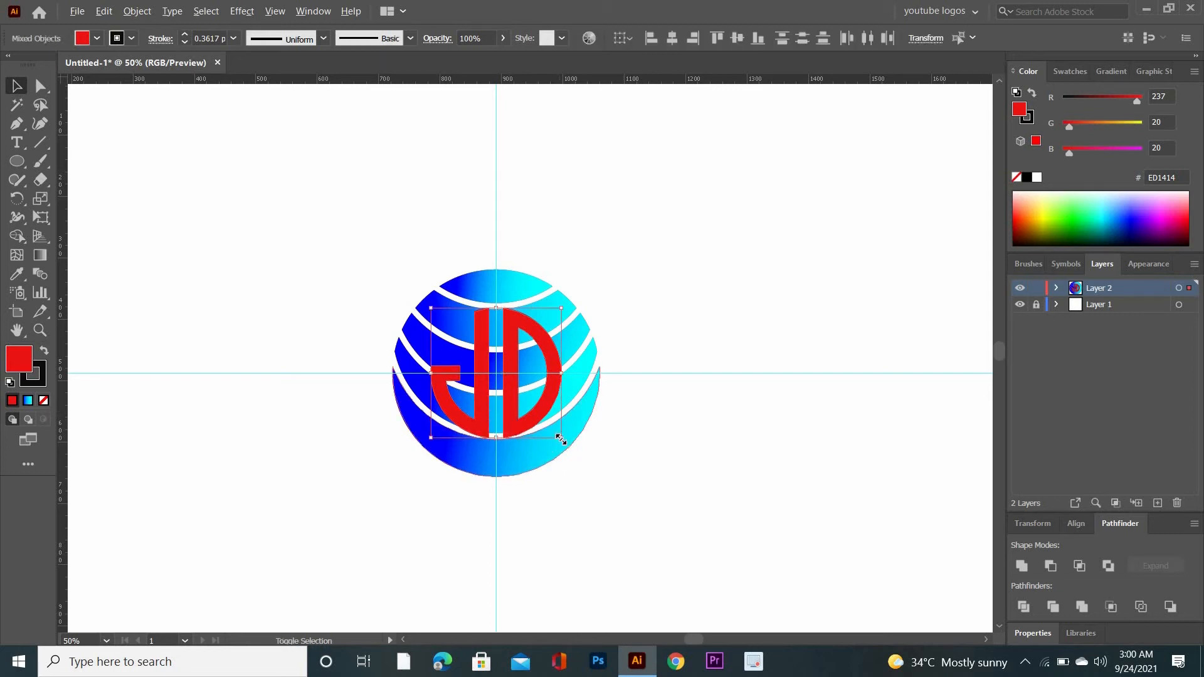
drag(561, 439, 576, 449)
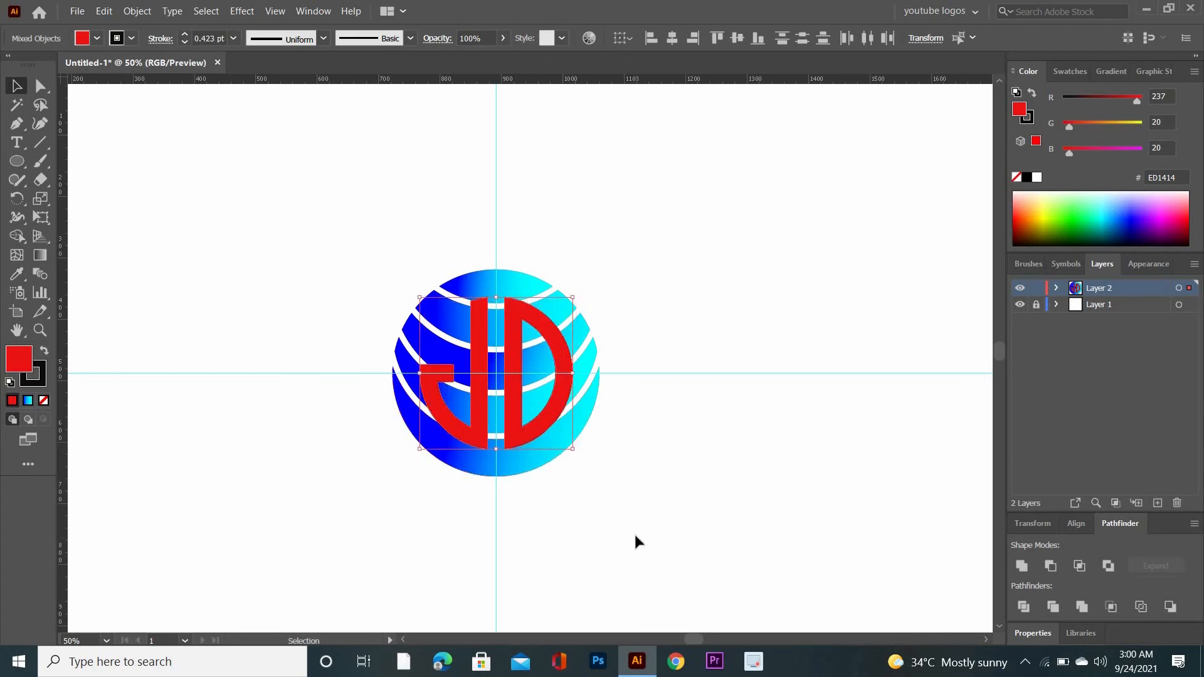
click(645, 517)
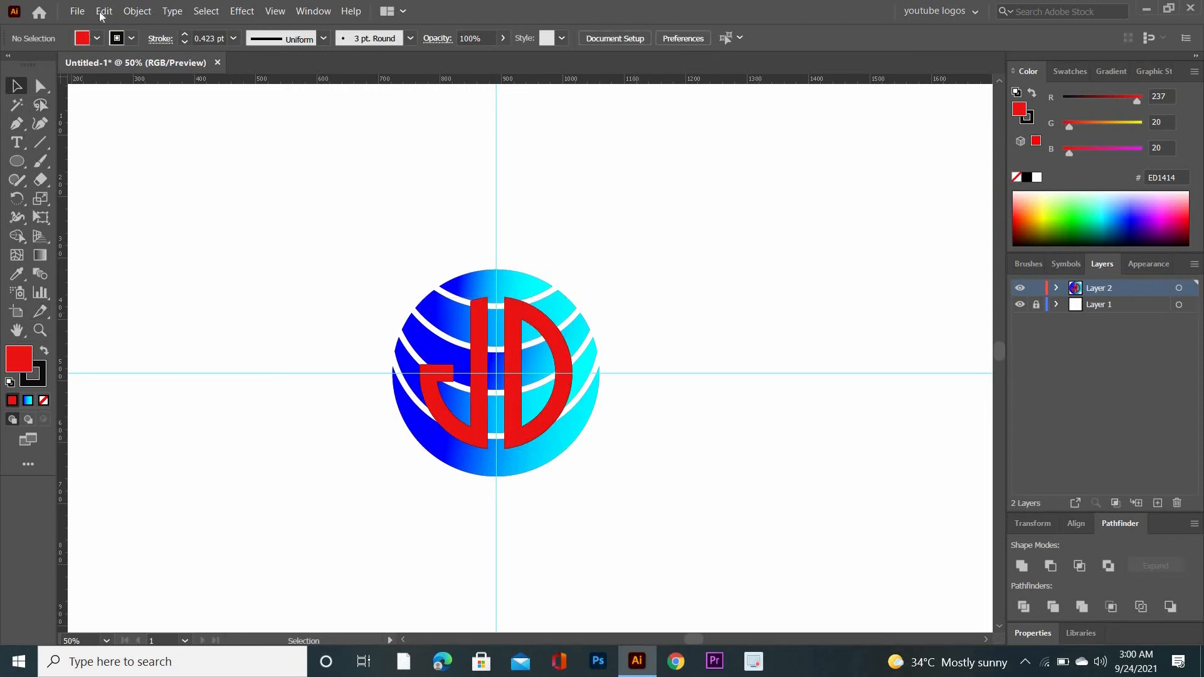
Select both red JD letters and offset their paths by 8 px with Miter joins
click(171, 11)
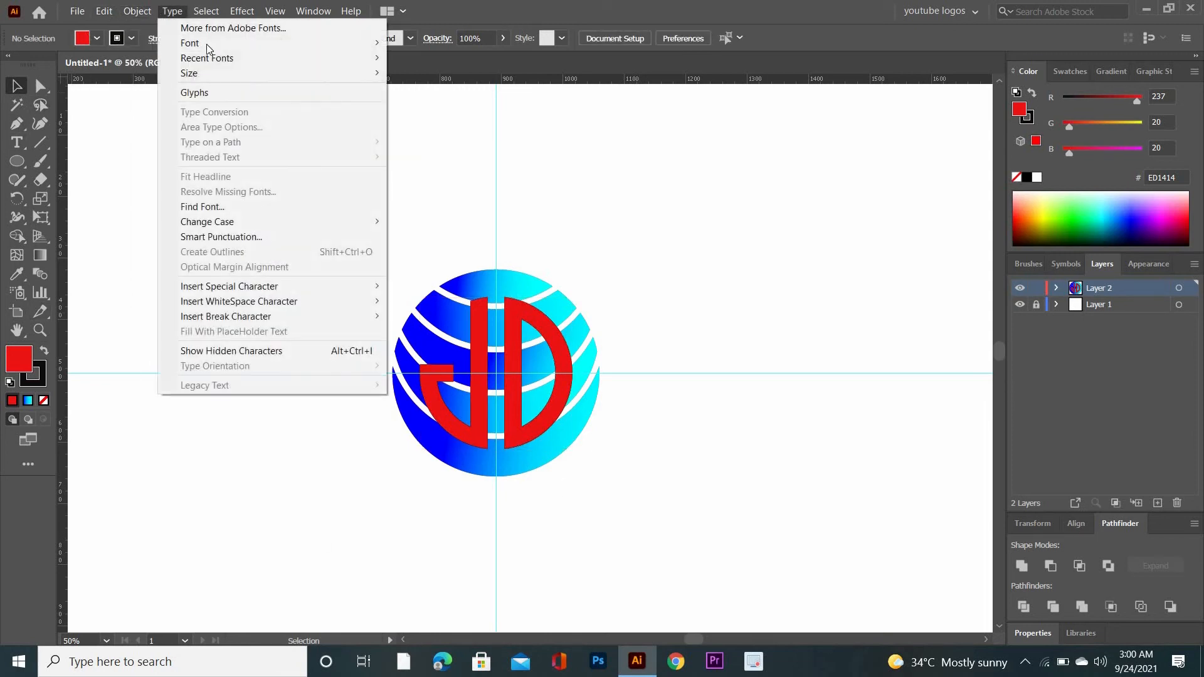
click(427, 224)
click(483, 359)
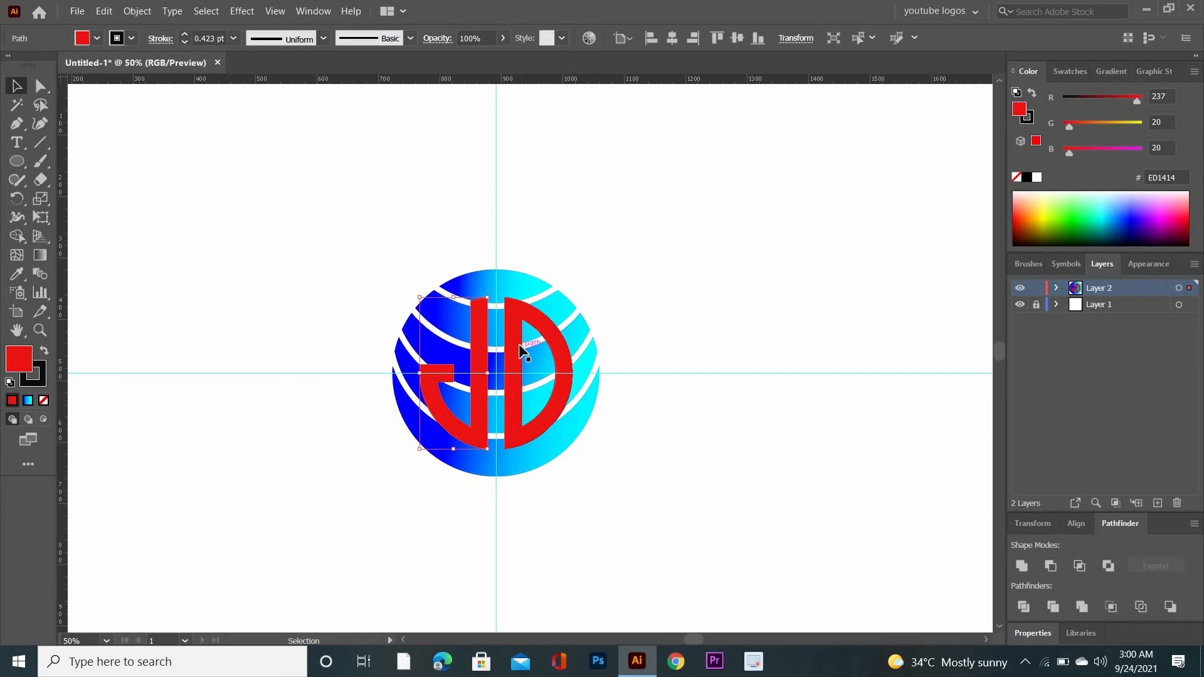
shift+click(518, 342)
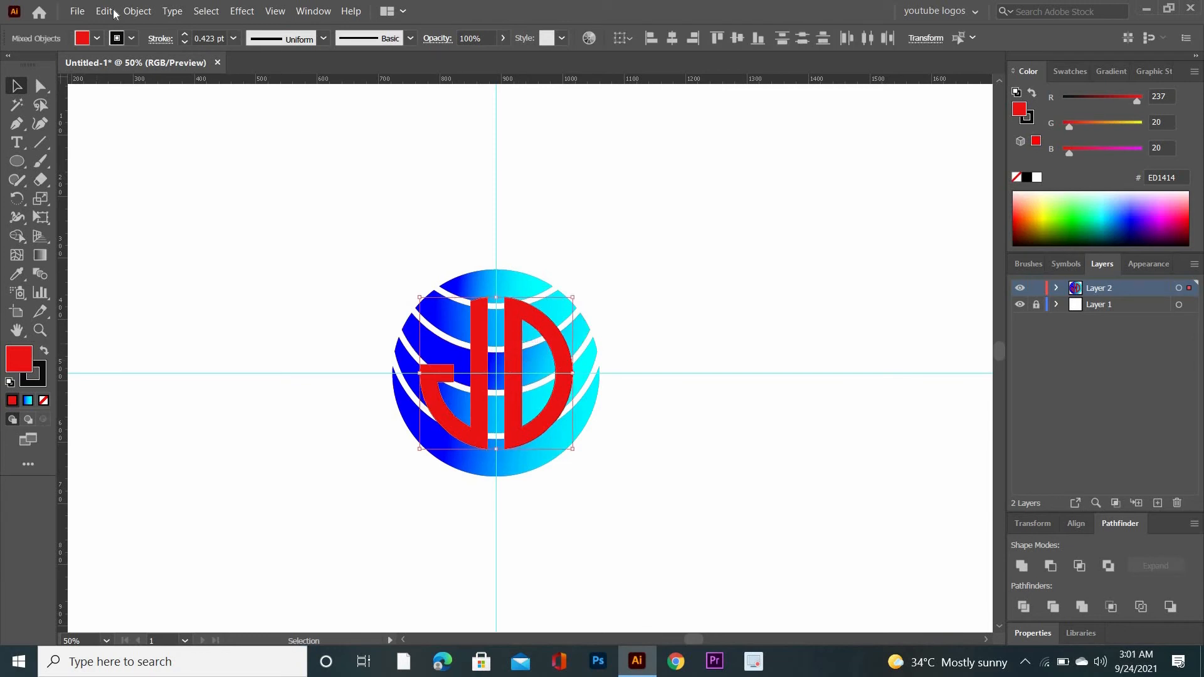
click(142, 13)
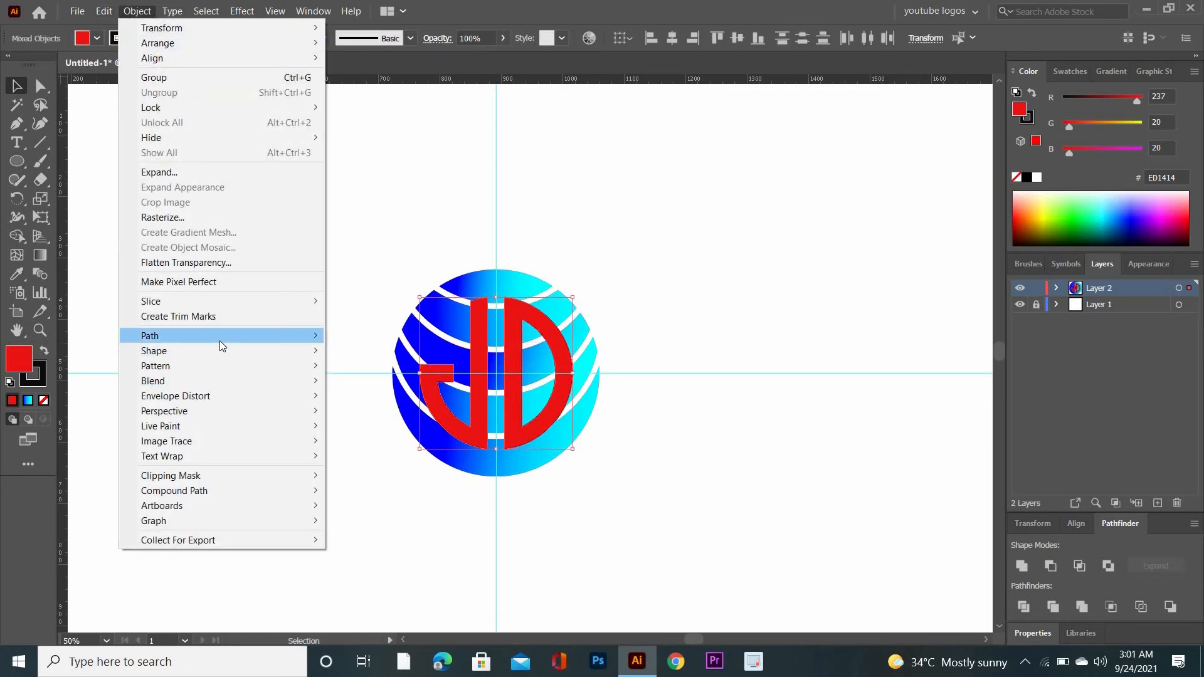
mouse_move(295, 337)
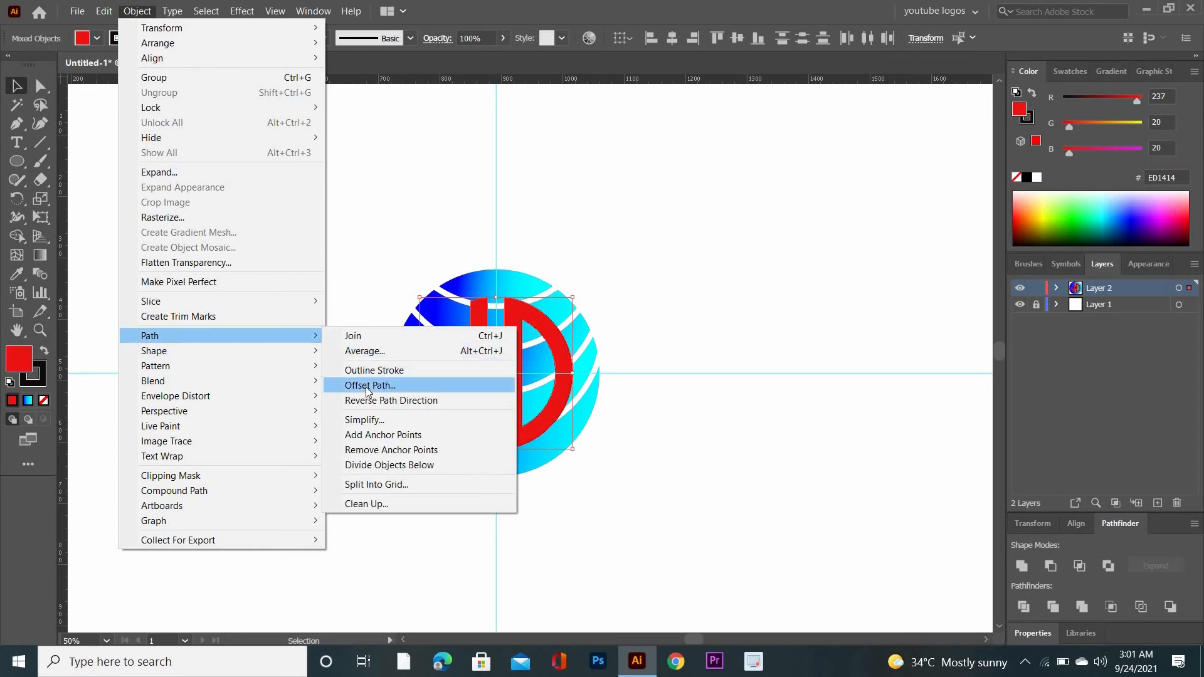
click(464, 377)
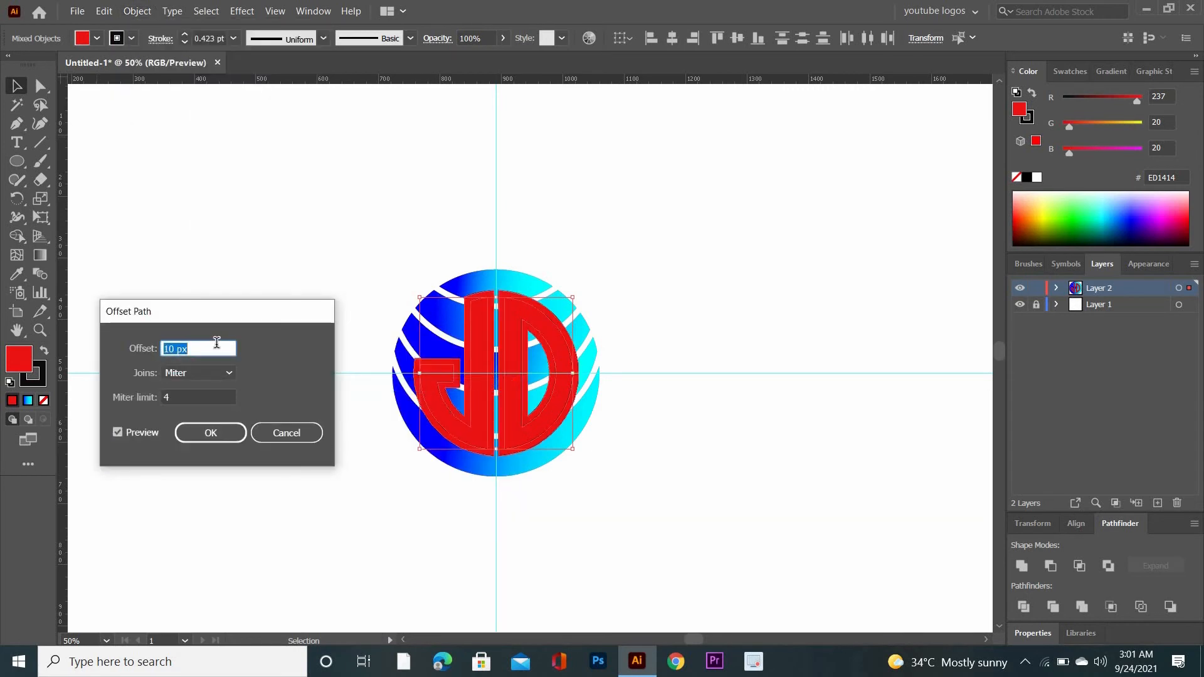
scroll(216, 343, down, 2)
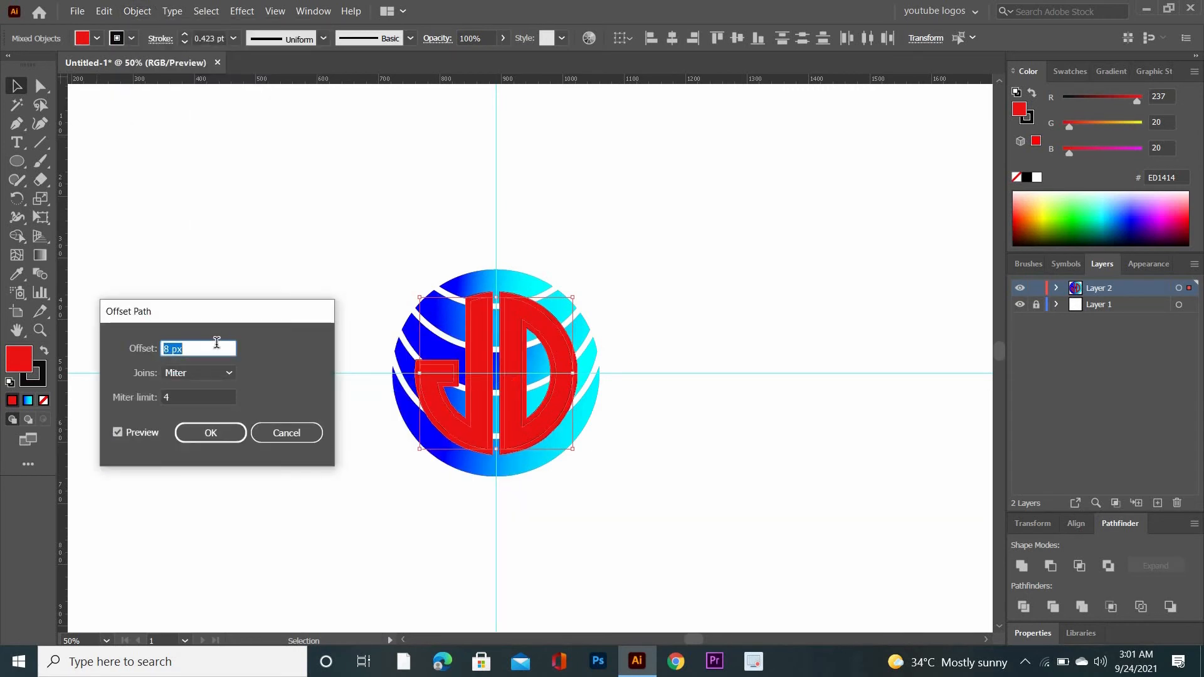
scroll(216, 343, down, 1)
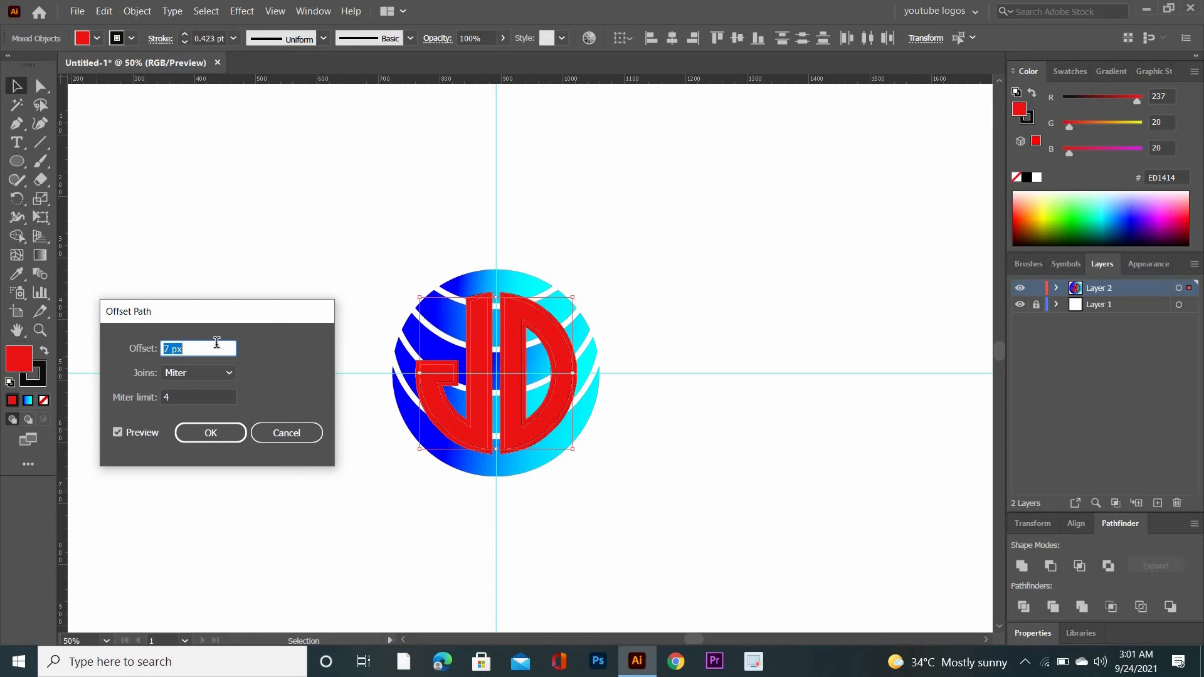
scroll(217, 343, up, 1)
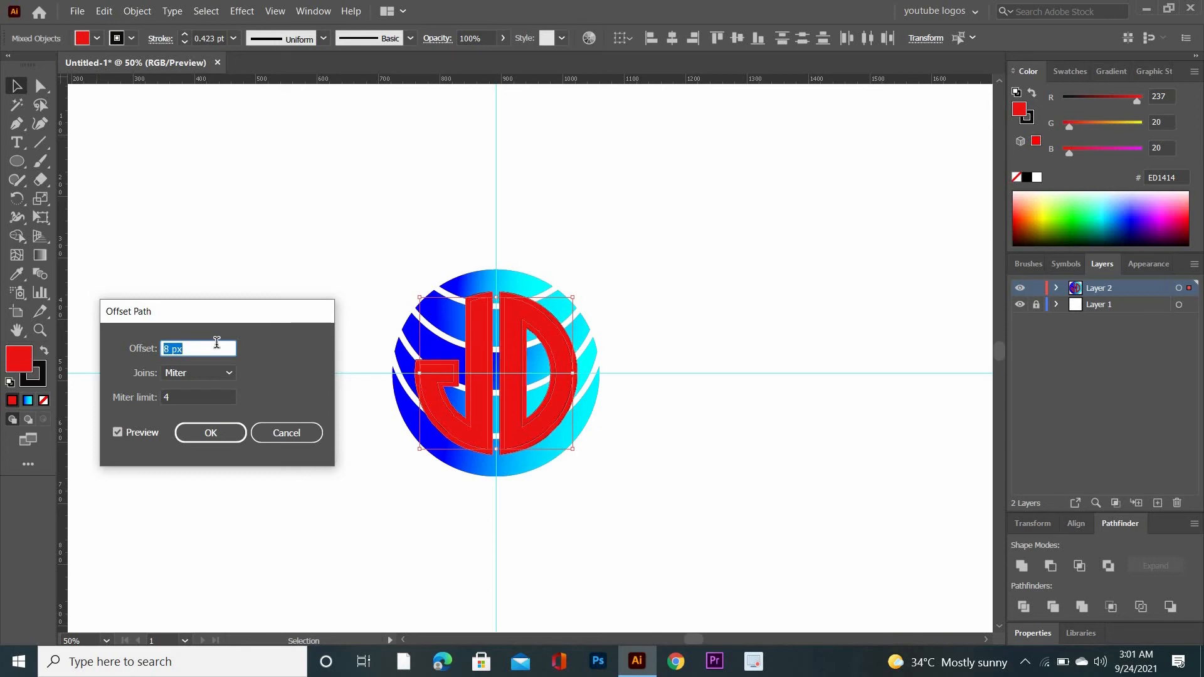
click(210, 433)
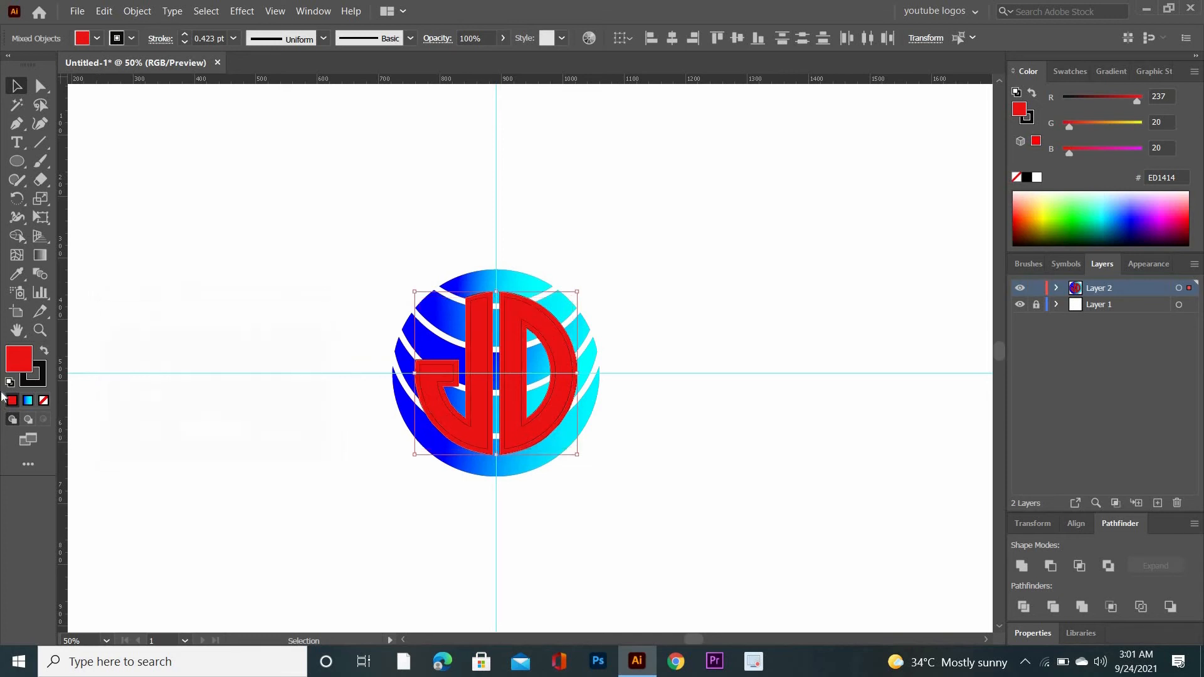
Fill the offset shapes behind the JD letters with green 43B228
double_click(19, 358)
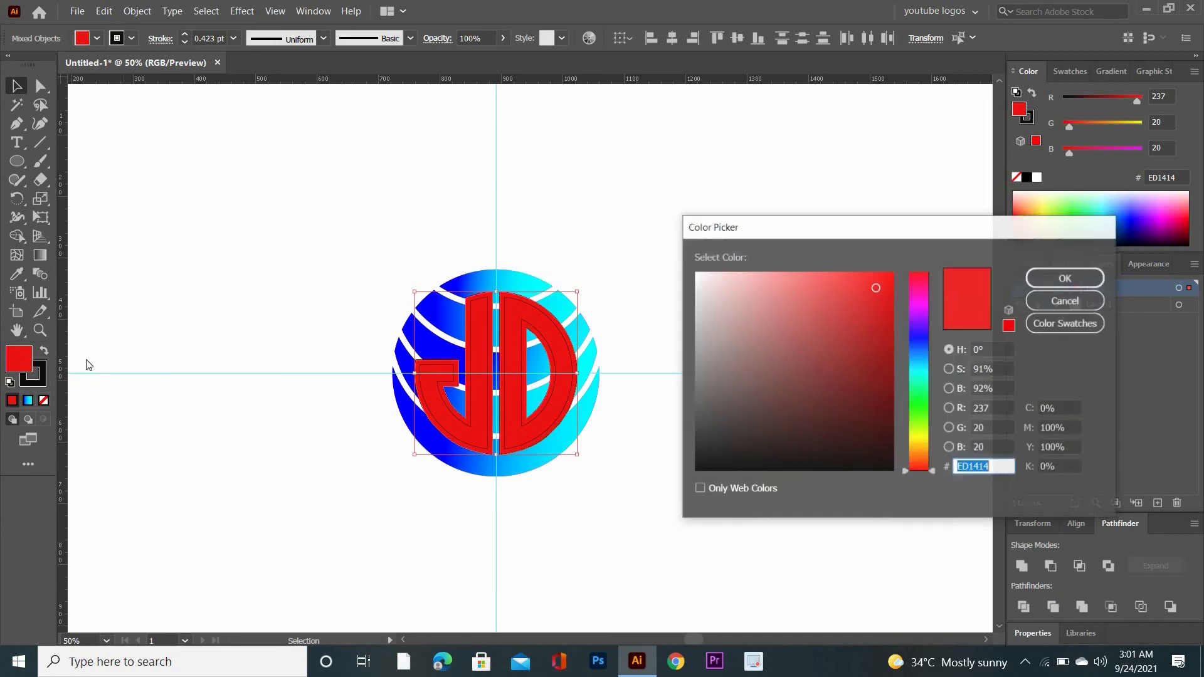
click(924, 411)
click(849, 332)
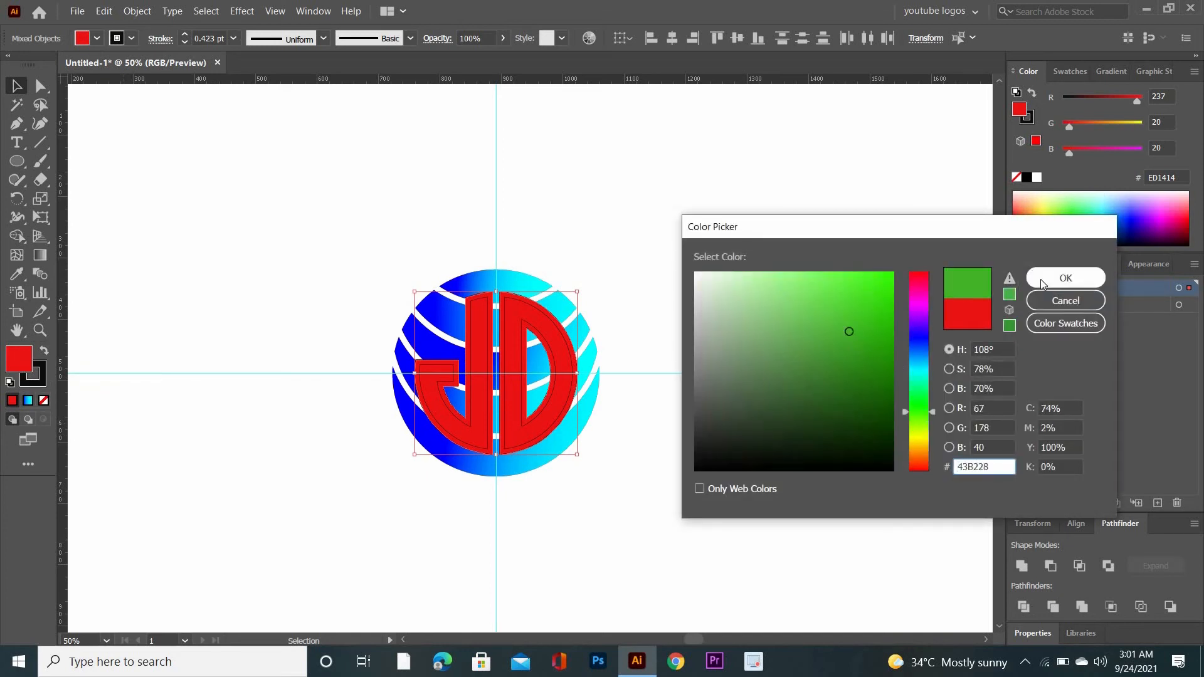
click(1040, 280)
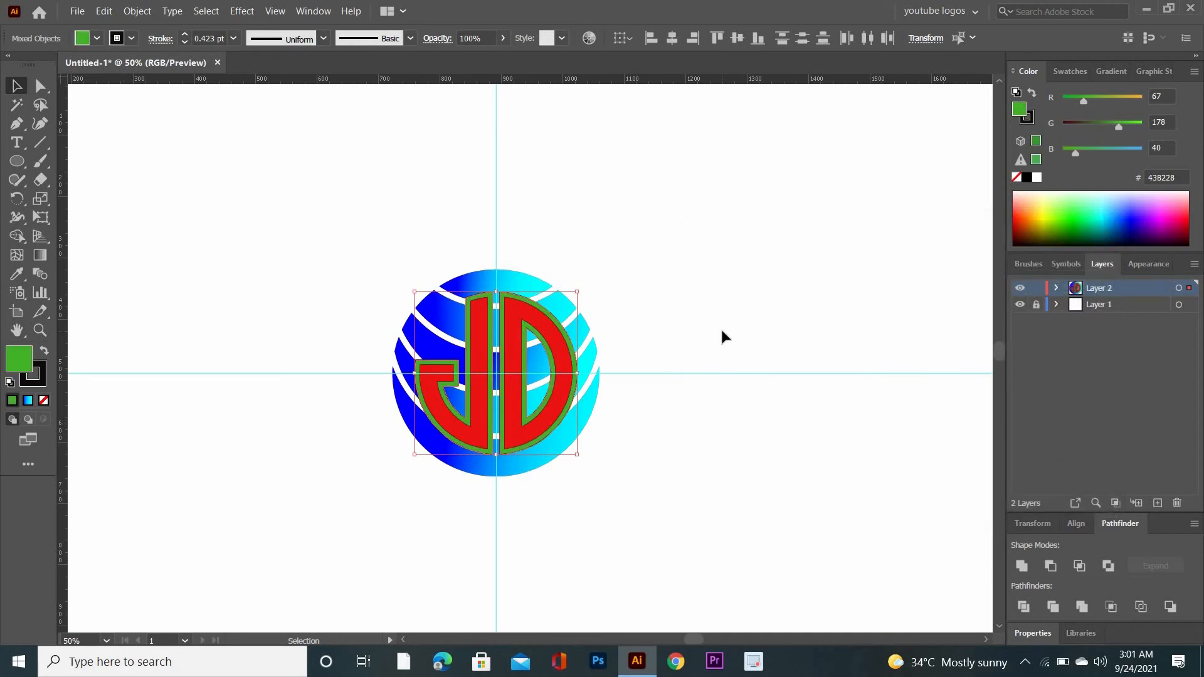
Select the striped circle with the letters and green offset shapes, and apply the Trim pathfinder
key(a)
key(ctrl+plus)
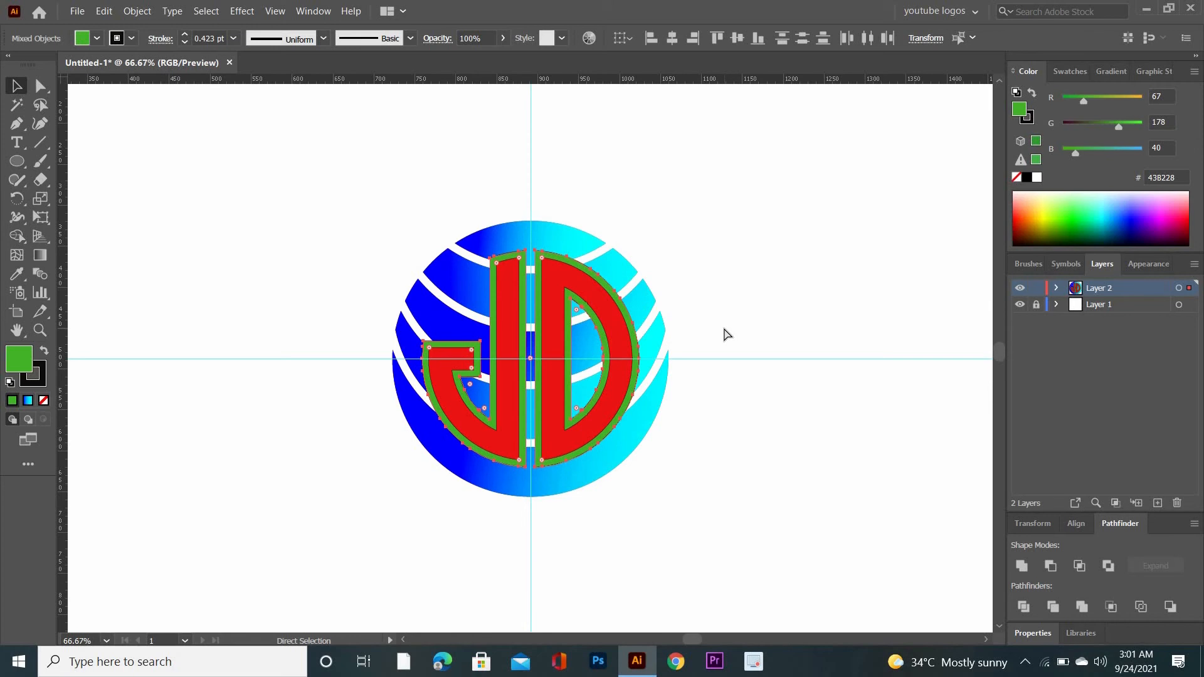
key(ctrl+plus)
key(v)
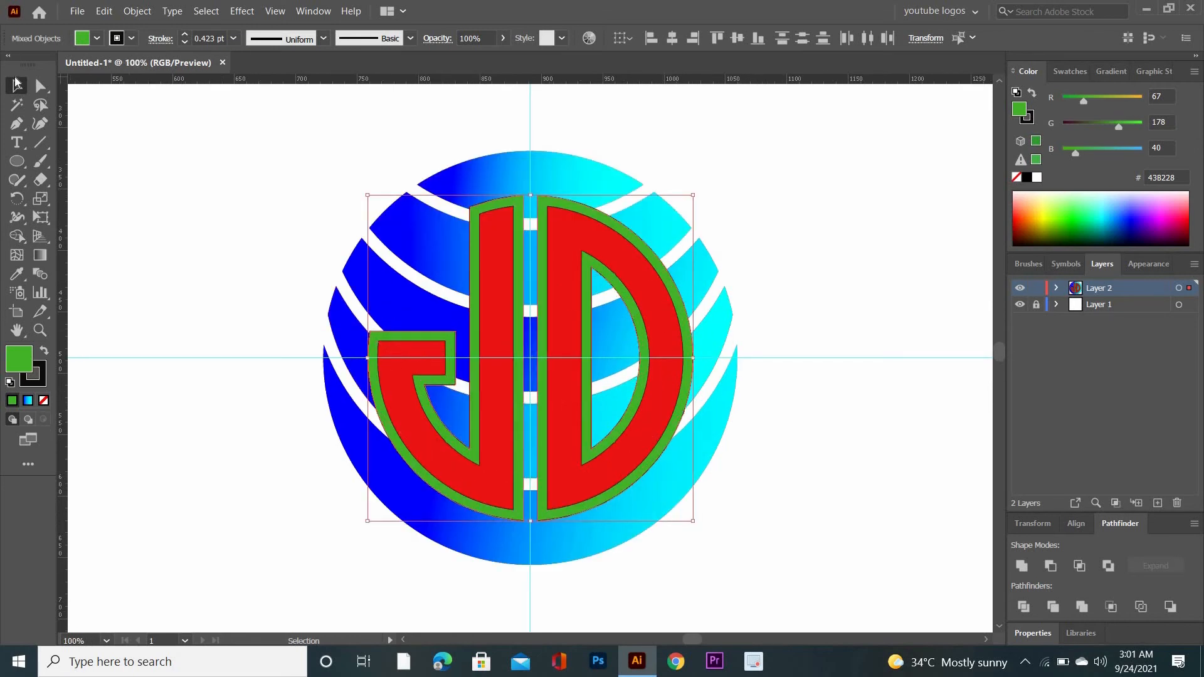
drag(193, 145, 780, 592)
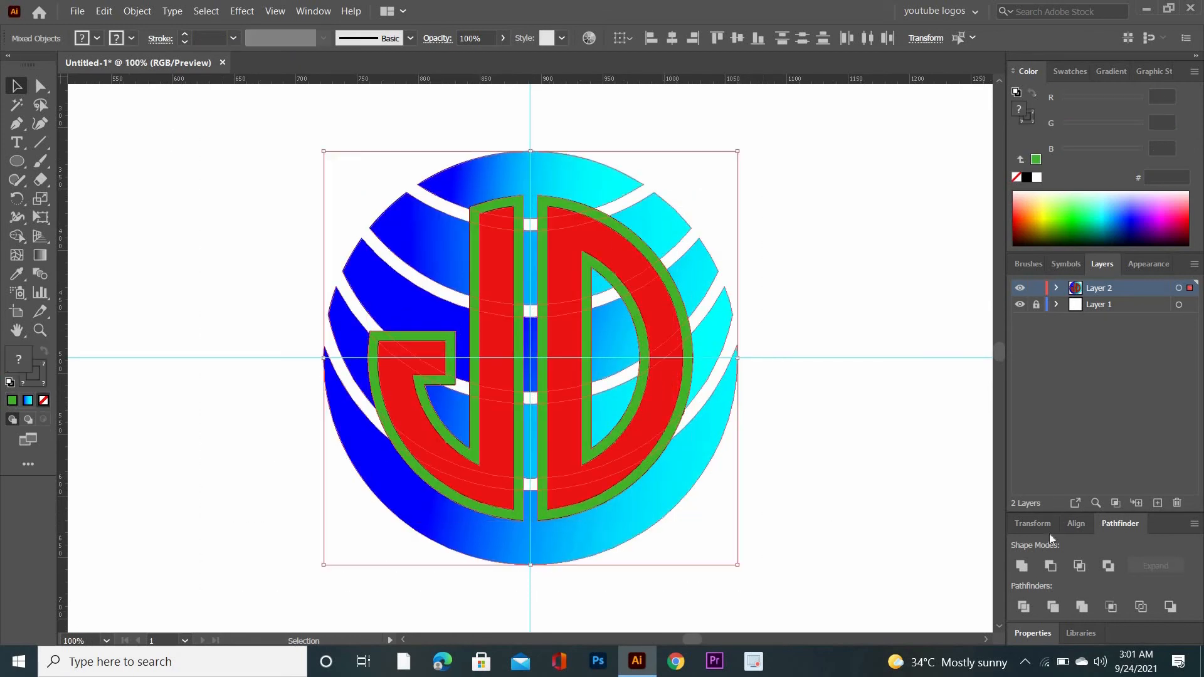
click(1053, 607)
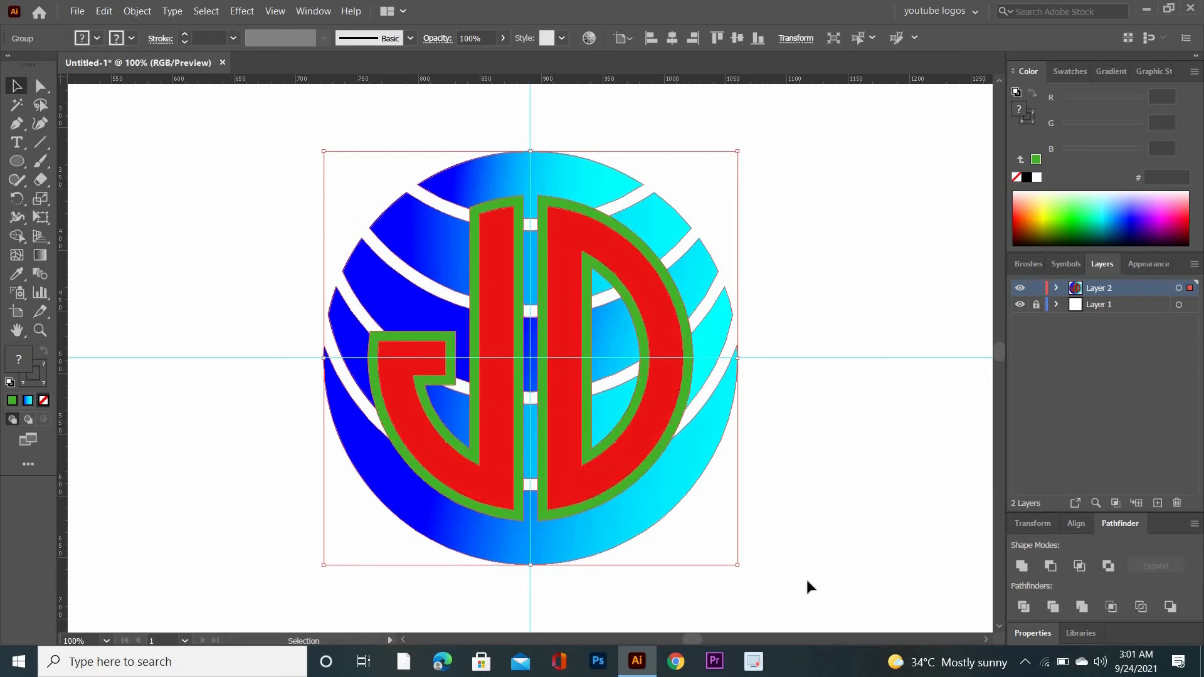
click(841, 514)
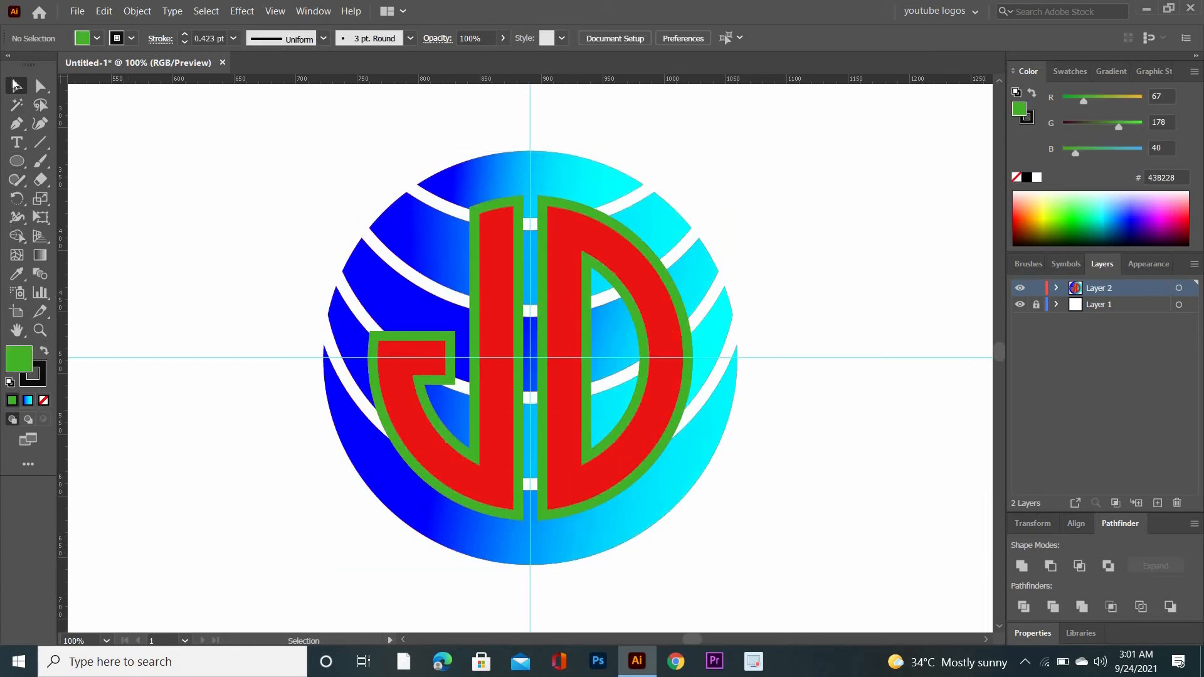
Remove the green outlines around the J and around and inside the D with Shape Builder
click(16, 85)
drag(151, 138, 765, 583)
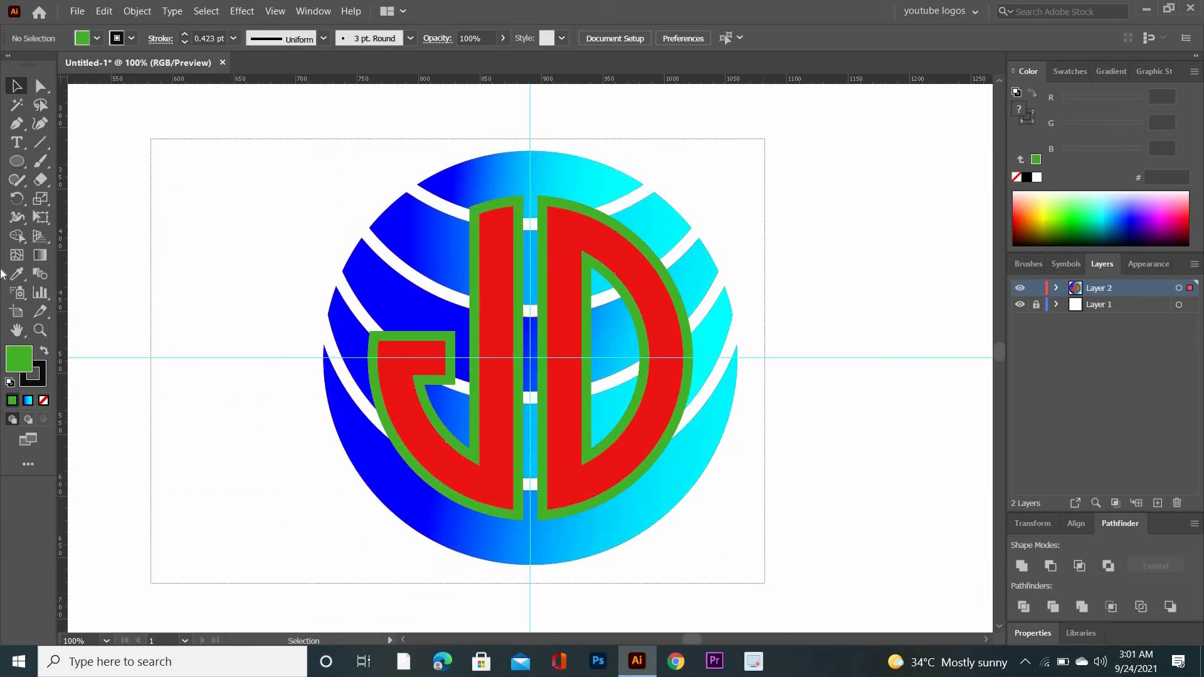
click(16, 236)
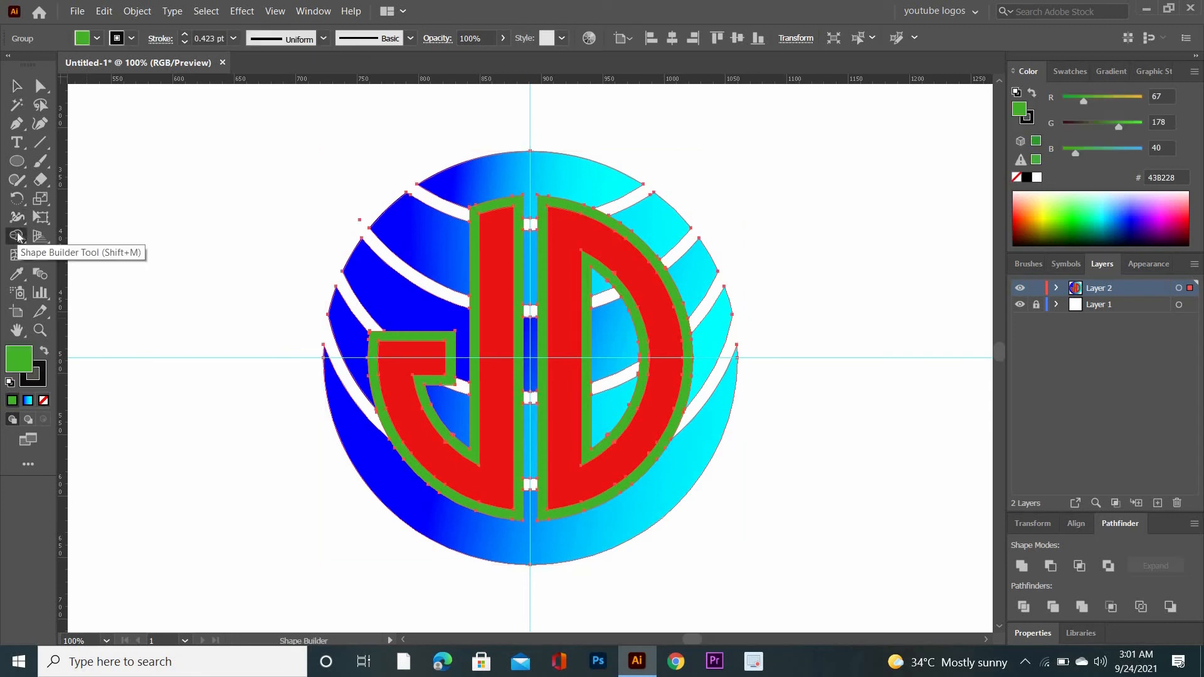
alt+click(476, 326)
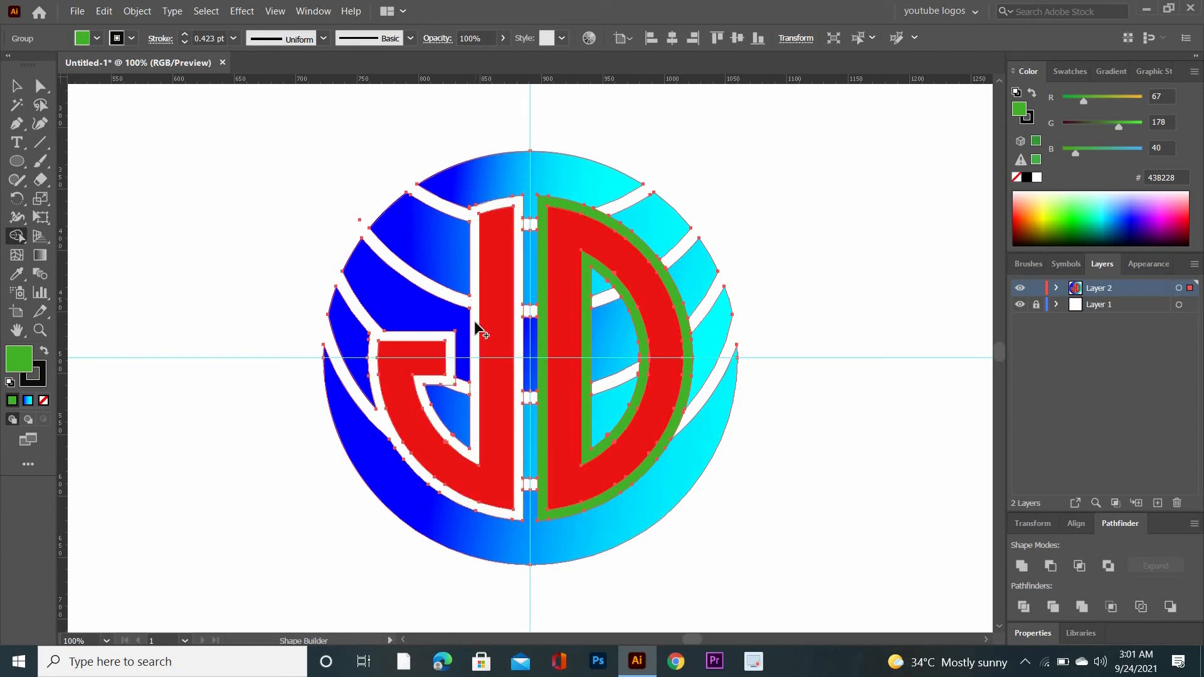
alt+click(540, 351)
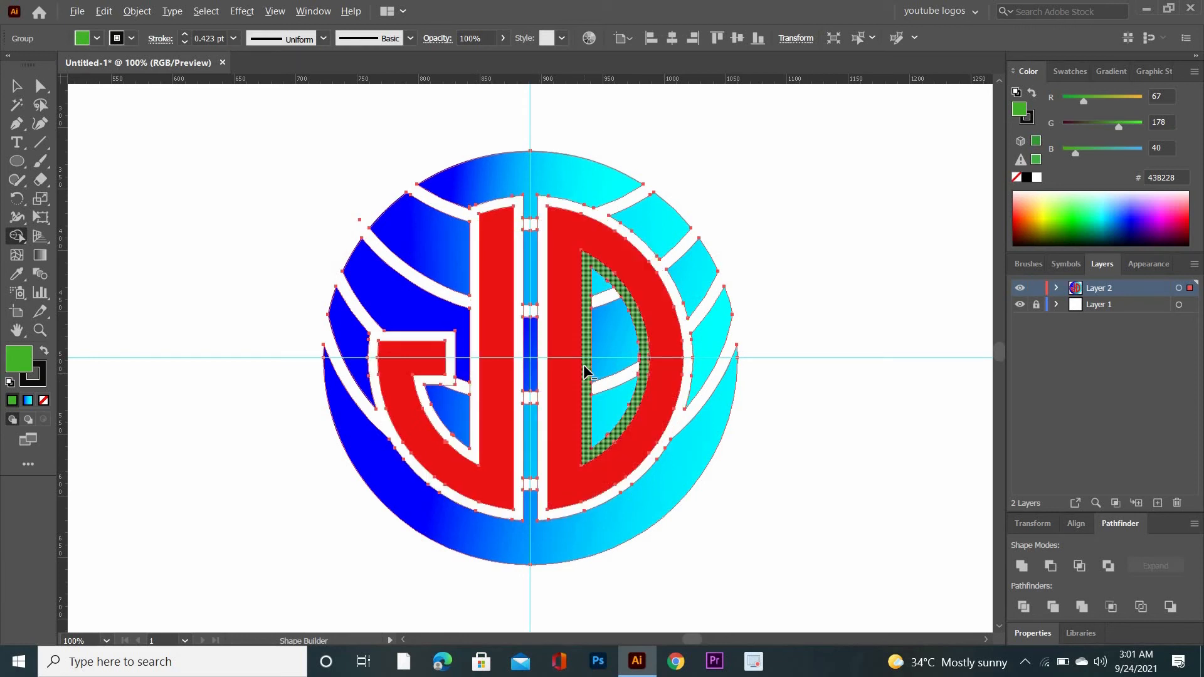
alt+click(589, 343)
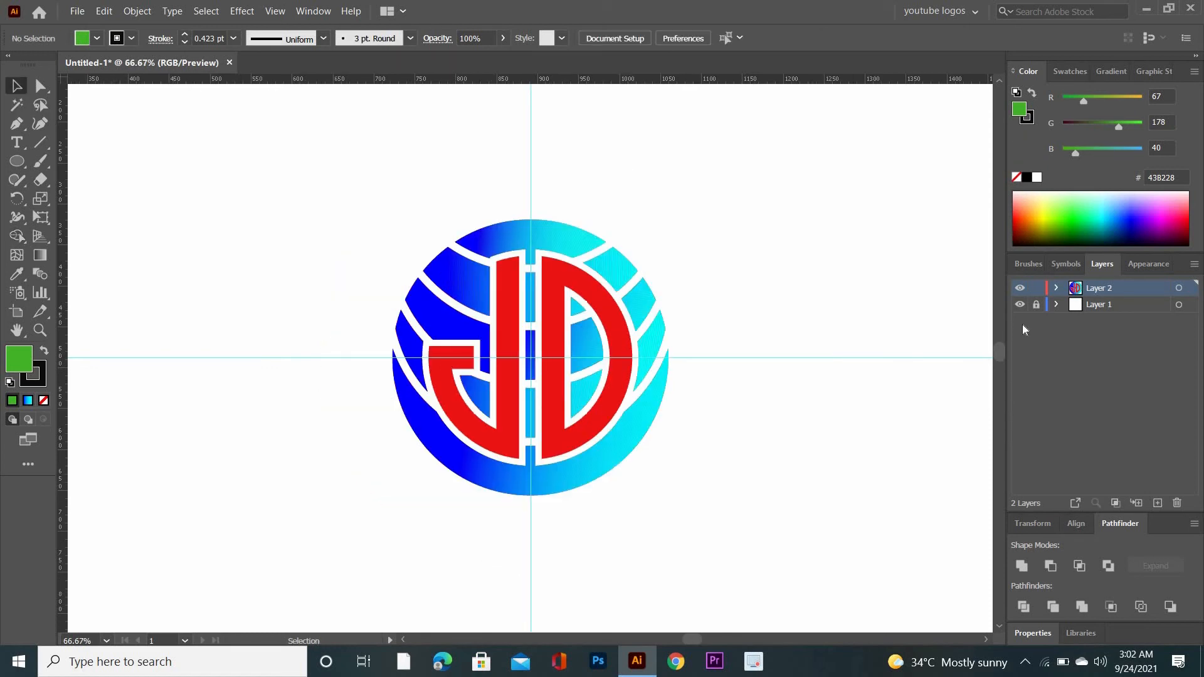
Unlock Layer 1 and delete the horizontal and vertical guide lines crossing the logo
click(1036, 305)
drag(856, 374, 864, 386)
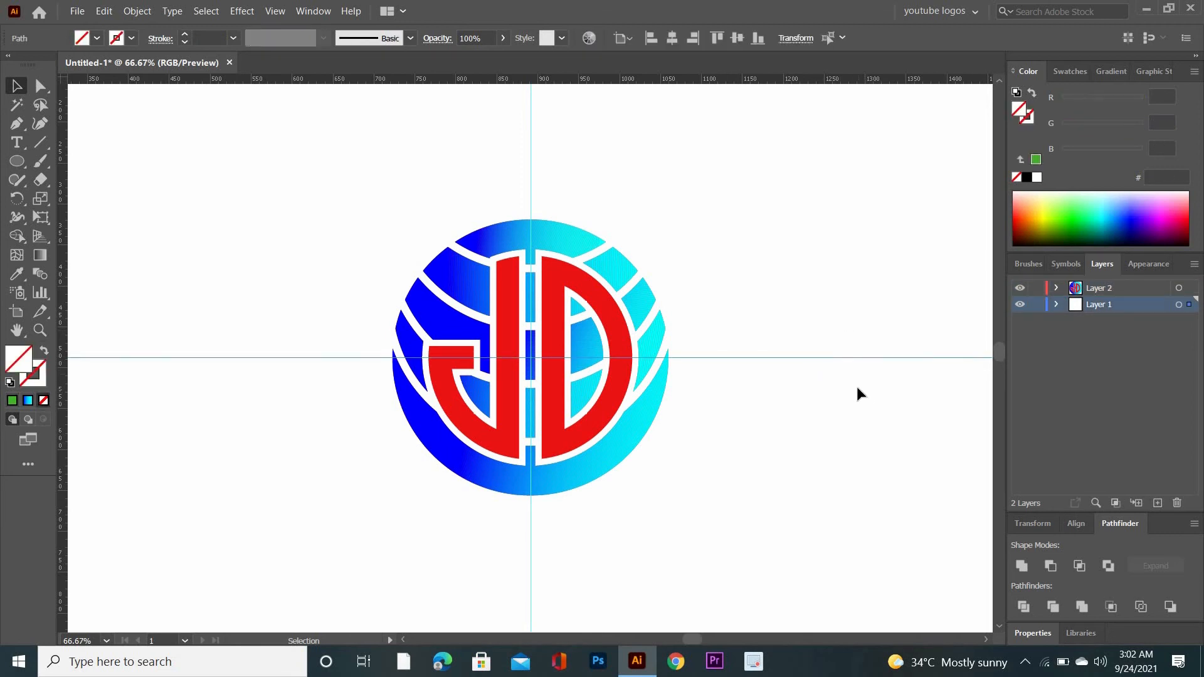
key(Delete)
click(530, 175)
key(Delete)
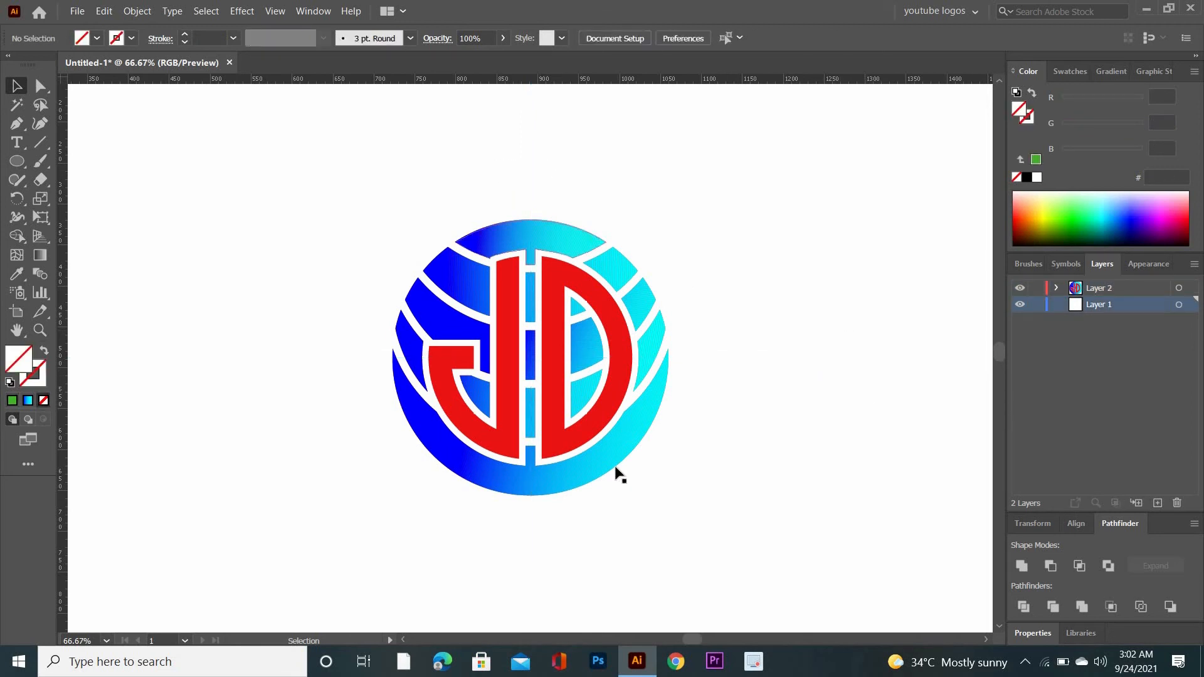
Select the whole logo, scale it down proportionally and move it up to leave room beneath it
drag(615, 524, 615, 492)
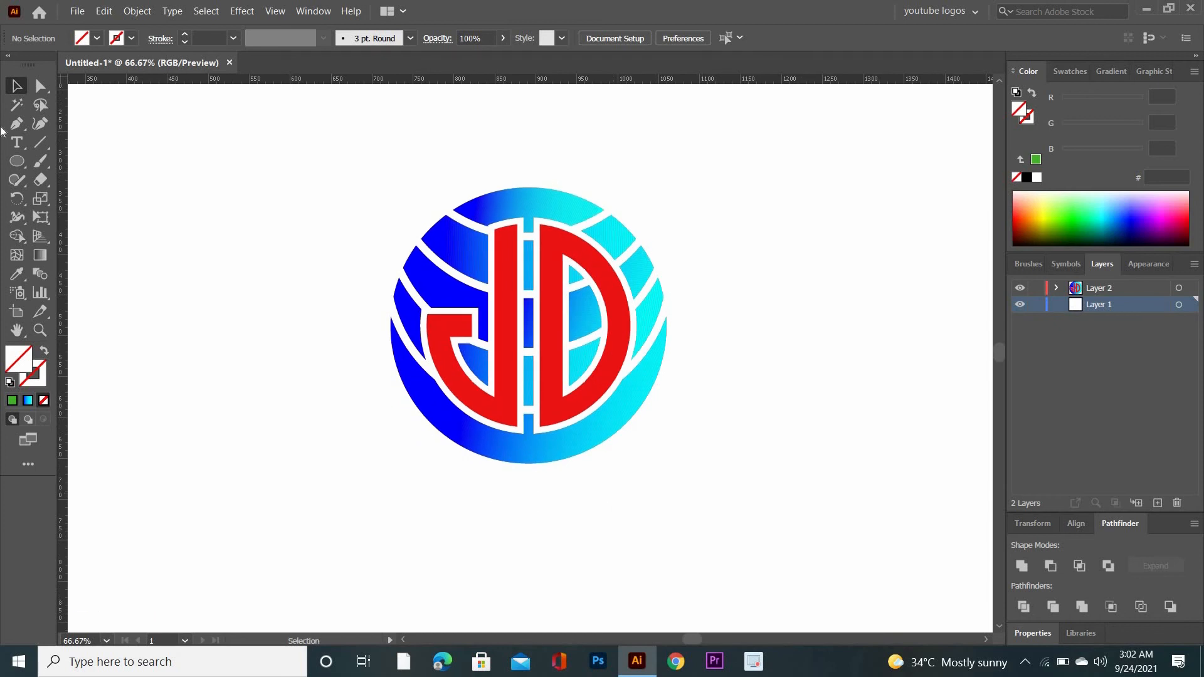
click(16, 87)
drag(284, 173, 701, 559)
drag(667, 463, 646, 400)
click(552, 341)
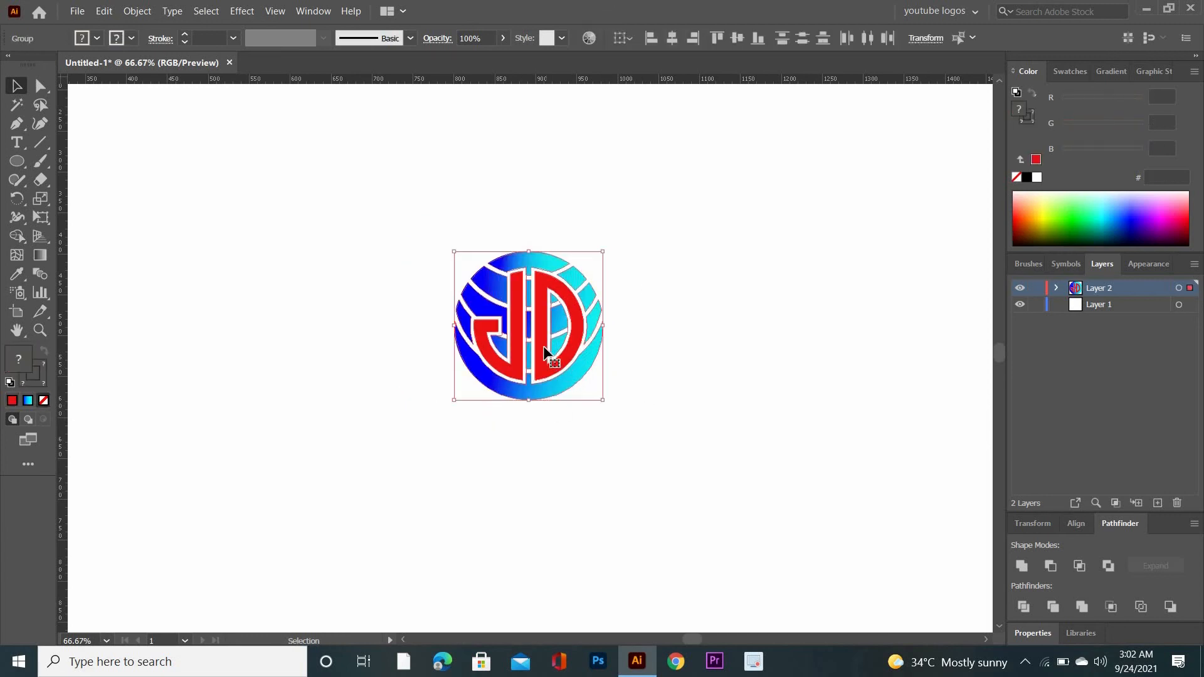
drag(545, 348, 536, 256)
click(708, 391)
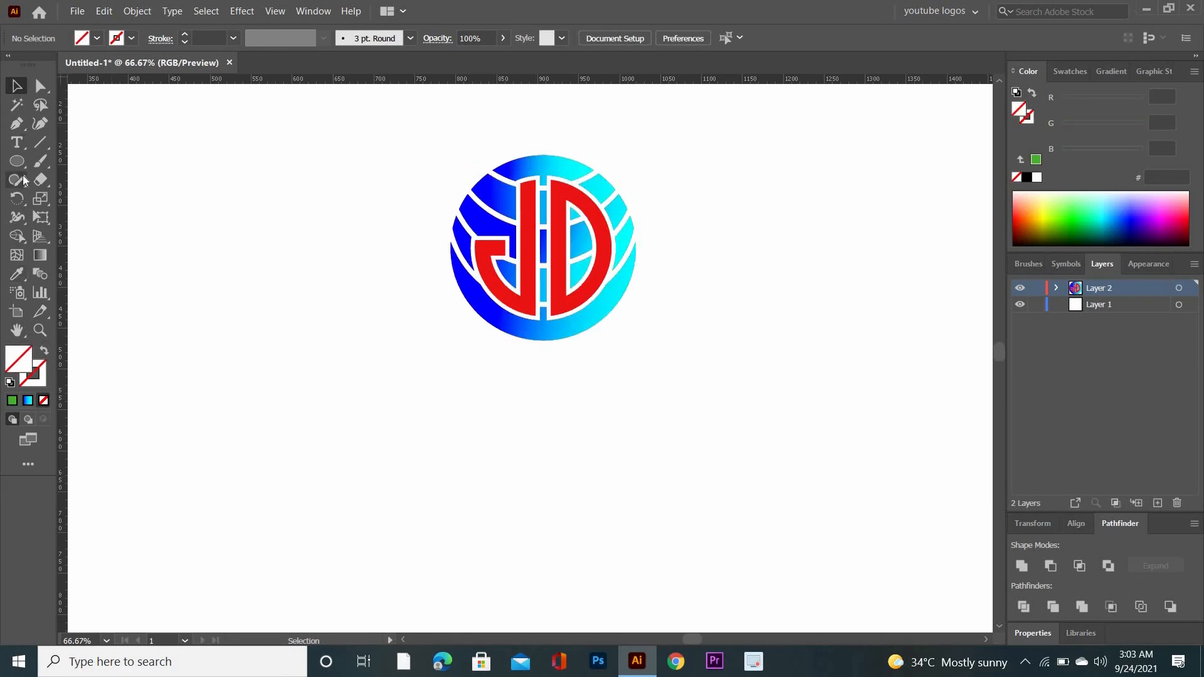
Add the text "jd world news" below the logo and select all of it
click(17, 143)
click(458, 430)
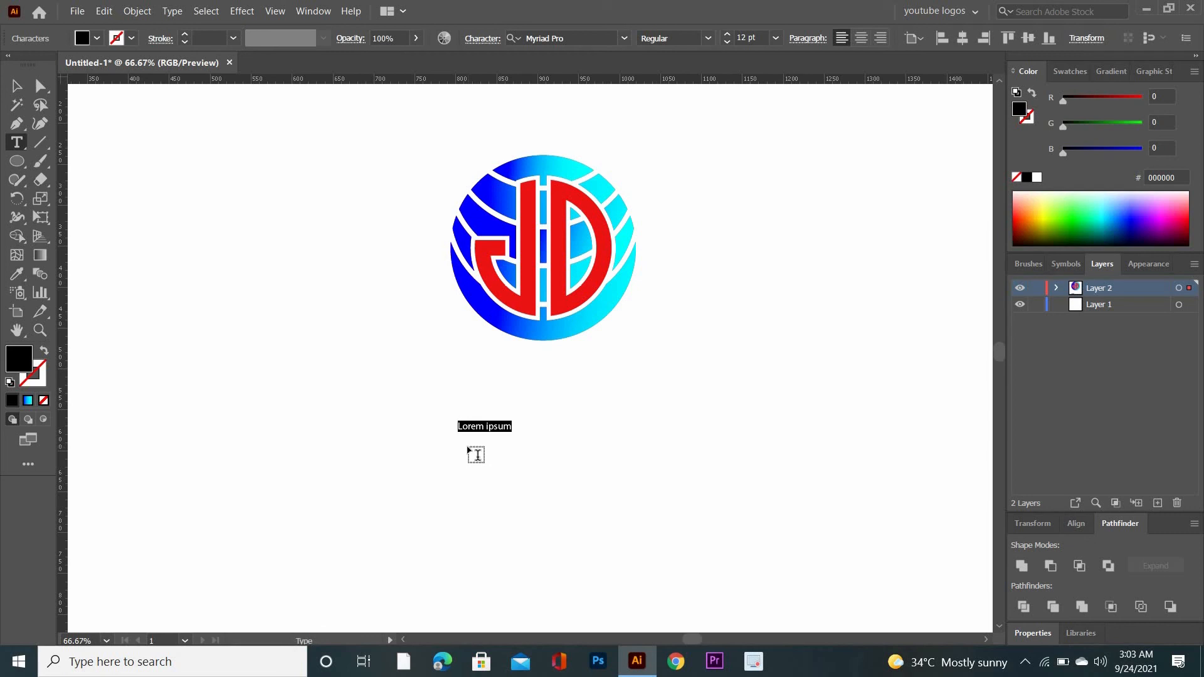
text(jd)
key(shift+Left)
key(shift+Left)
key(shift+Left)
key(shift+Left)
key(shift+Left)
key(shift+Left)
key(shift+Left)
key(shift+Left)
key(shift+Left)
key(shift+Left)
key(shift+Left)
key(shift+Left)
key(Escape)
Show the full character options and set the selected text to All Caps at 60 pt
key(ctrl+t)
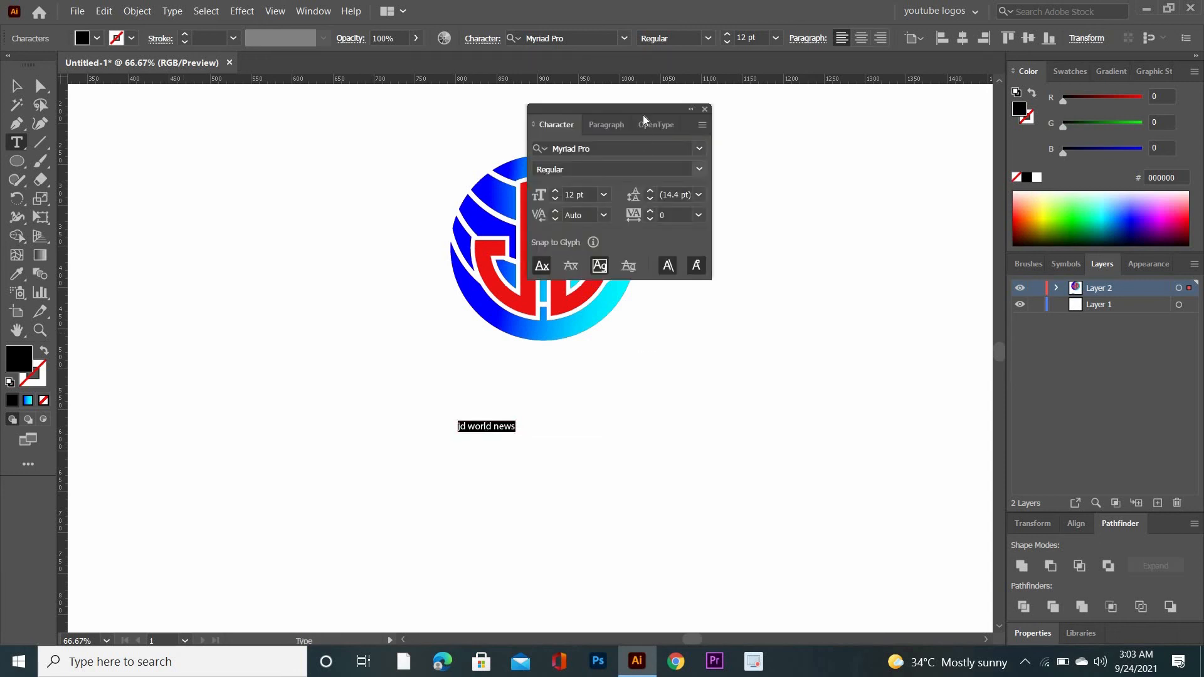
drag(666, 109, 881, 109)
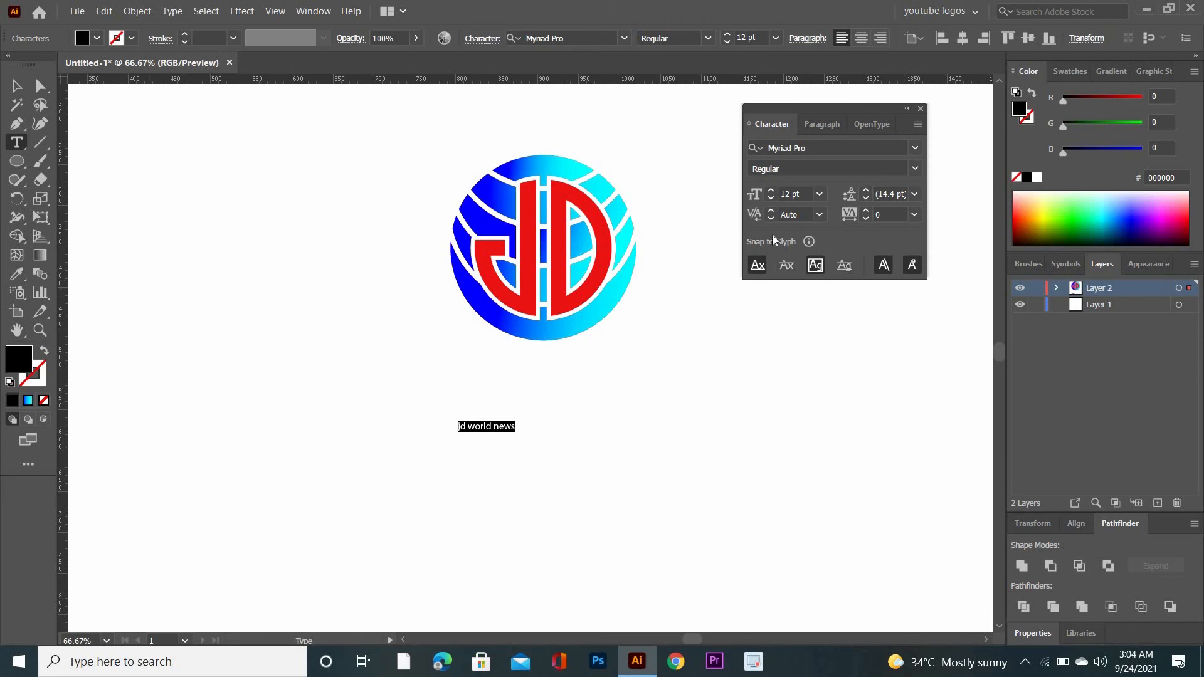
click(918, 123)
click(956, 128)
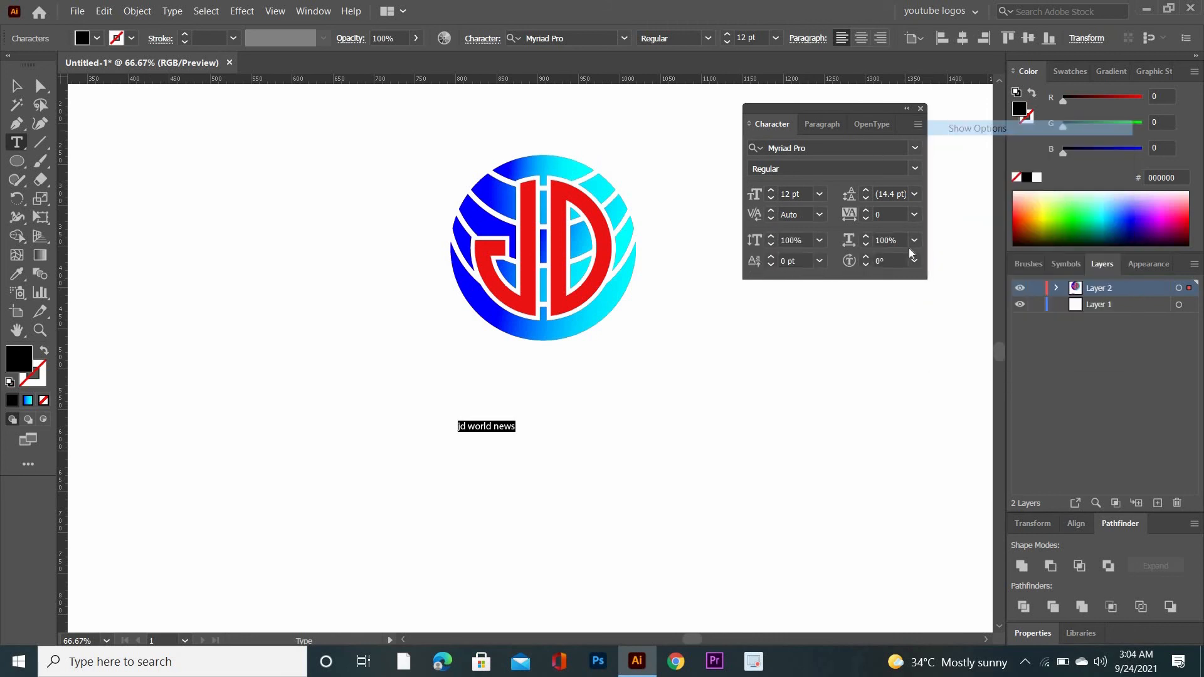
click(758, 285)
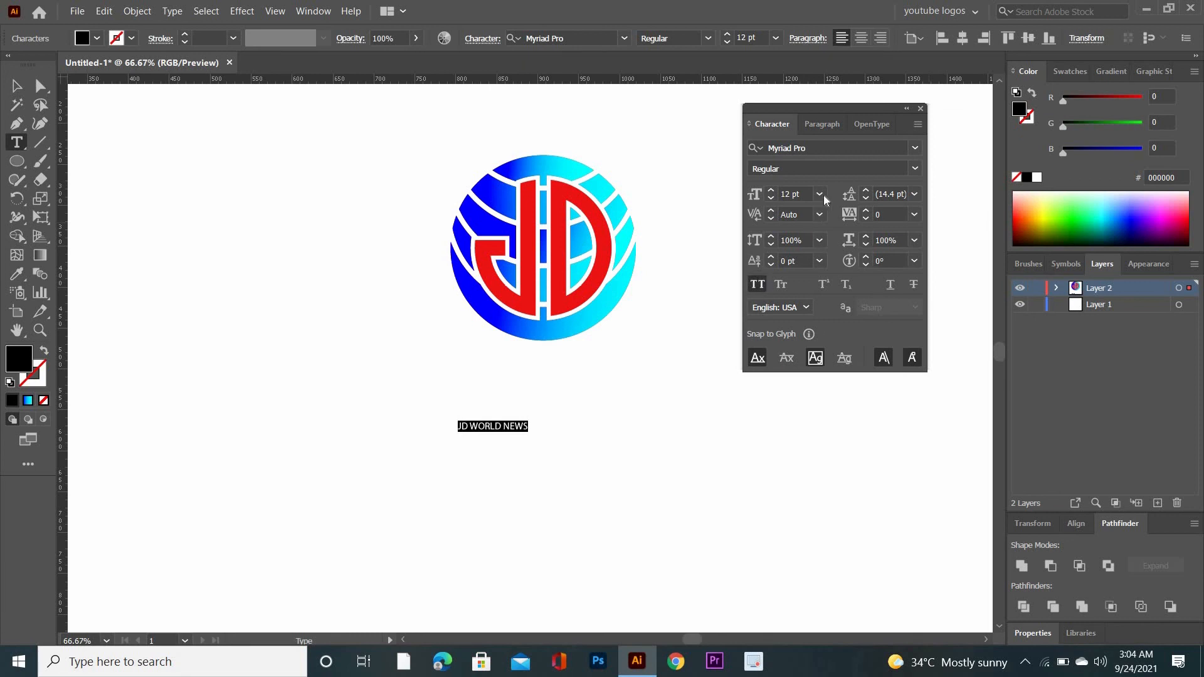
click(819, 194)
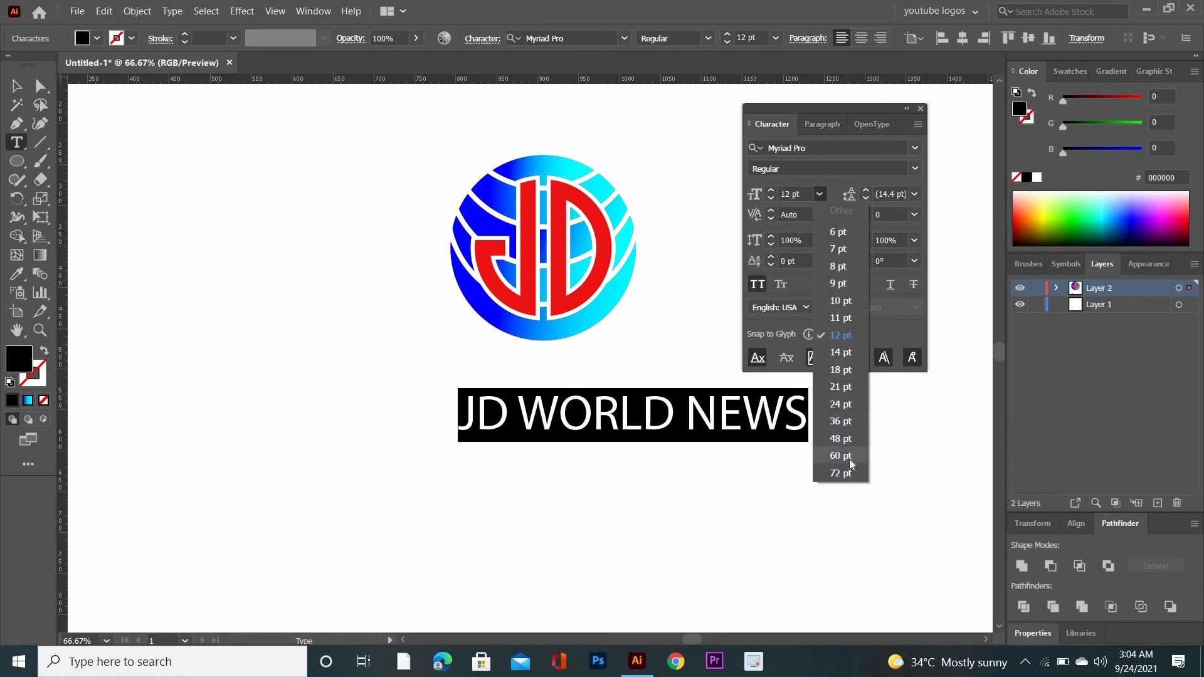
click(841, 456)
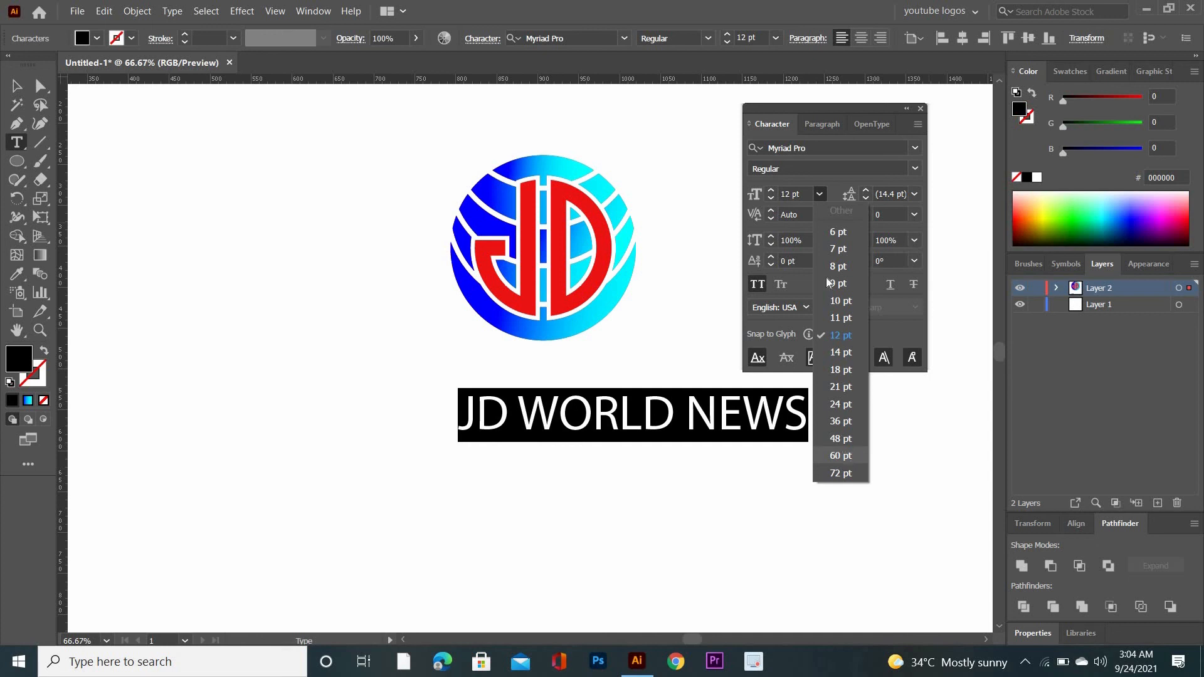
Set the JD WORLD NEWS text's font to Berlin Sans FB Demi Bold and move the character options clear of the text
click(916, 148)
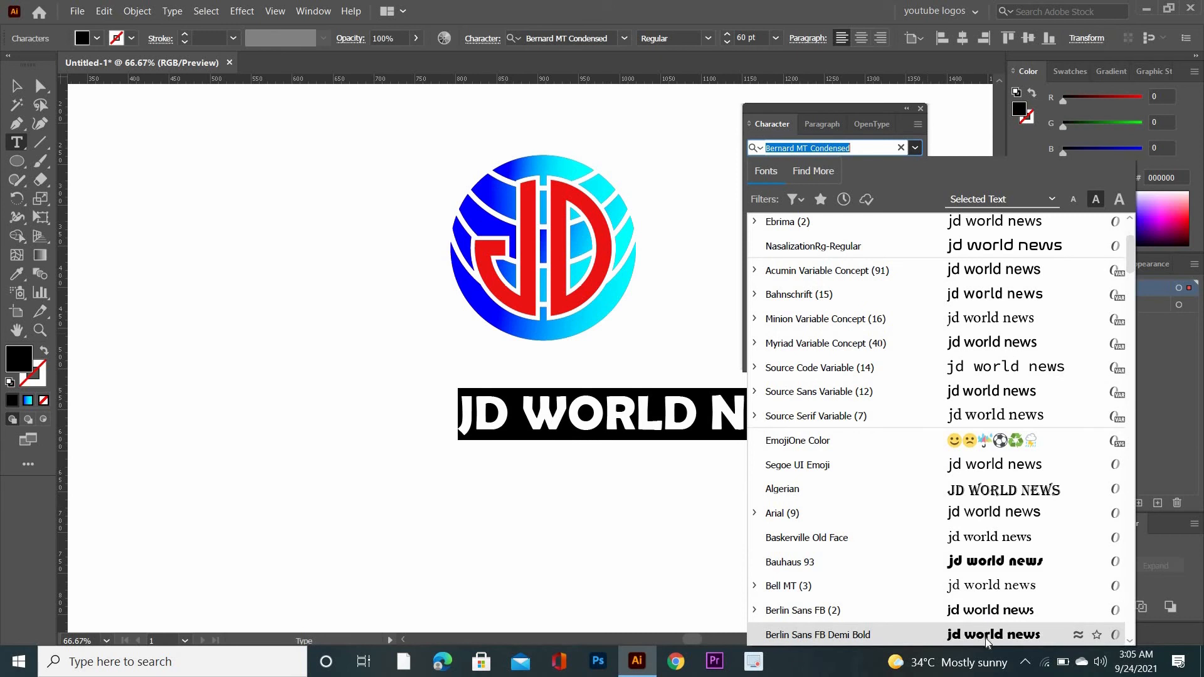
click(984, 638)
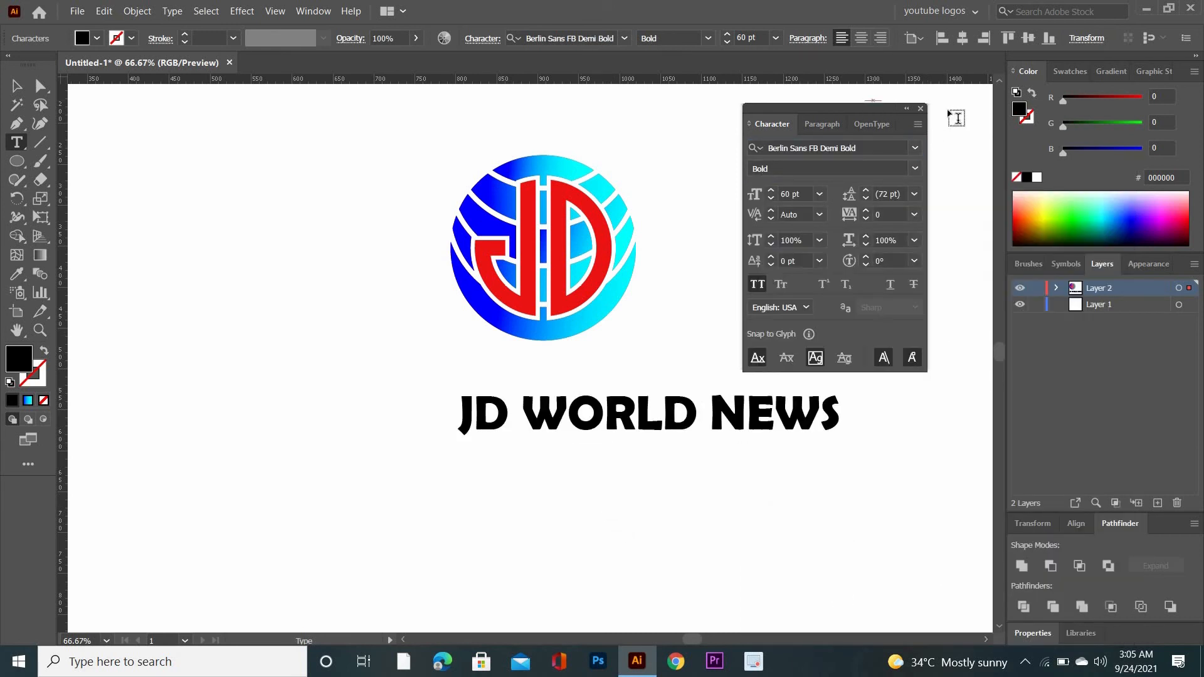
drag(846, 106, 917, 107)
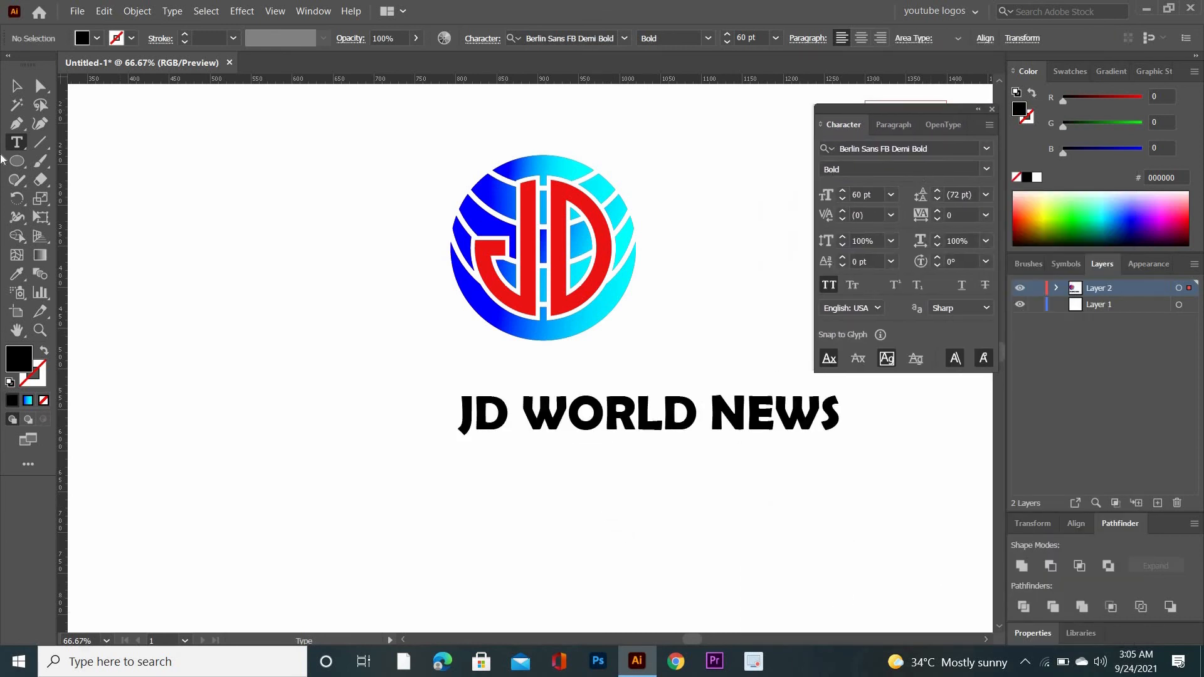
Select the JD WORLD NEWS text as an object and move it up directly beneath the circle
click(16, 86)
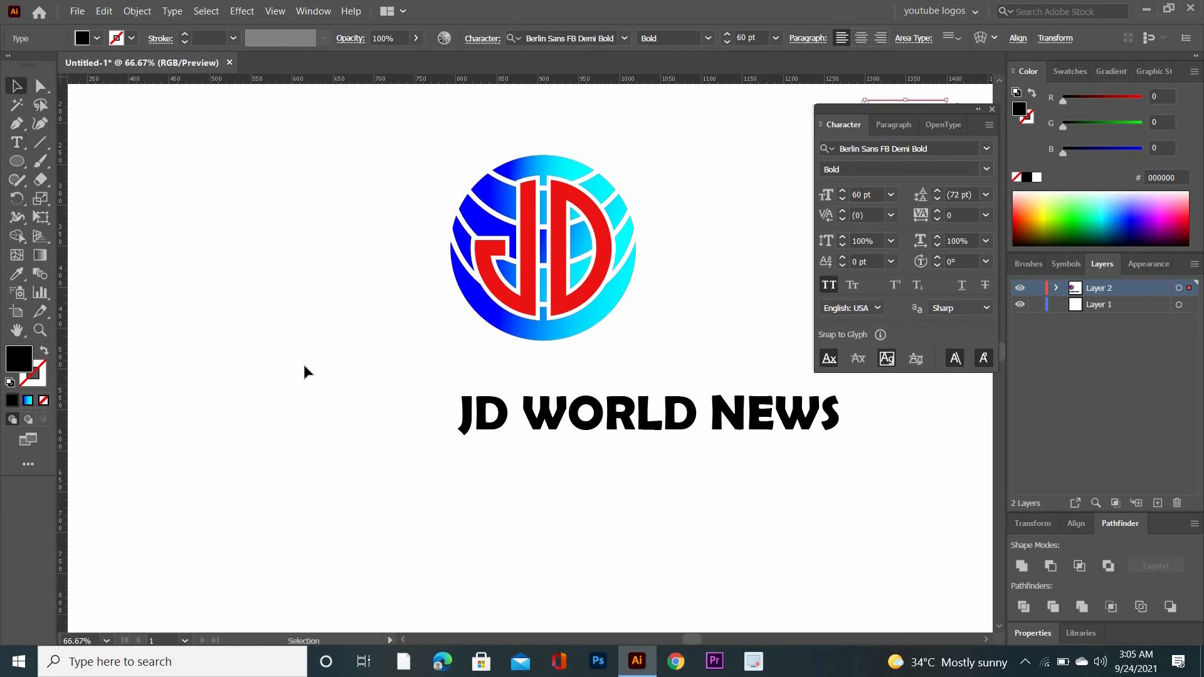
drag(303, 364, 882, 504)
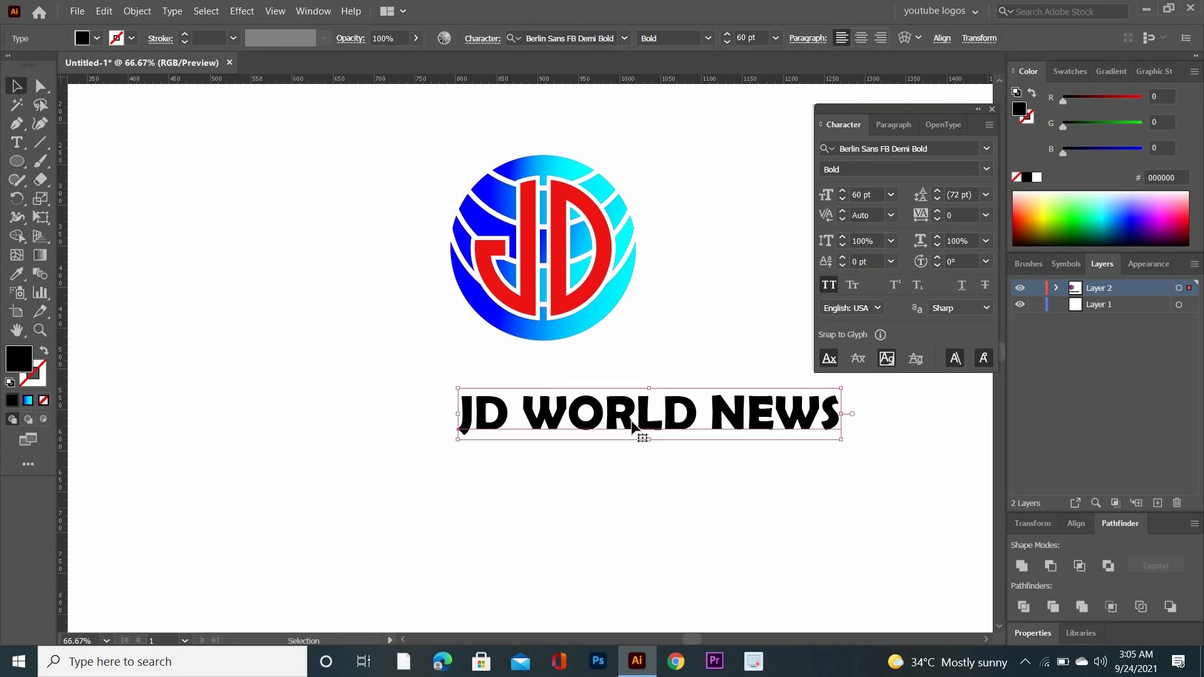
drag(621, 417, 523, 371)
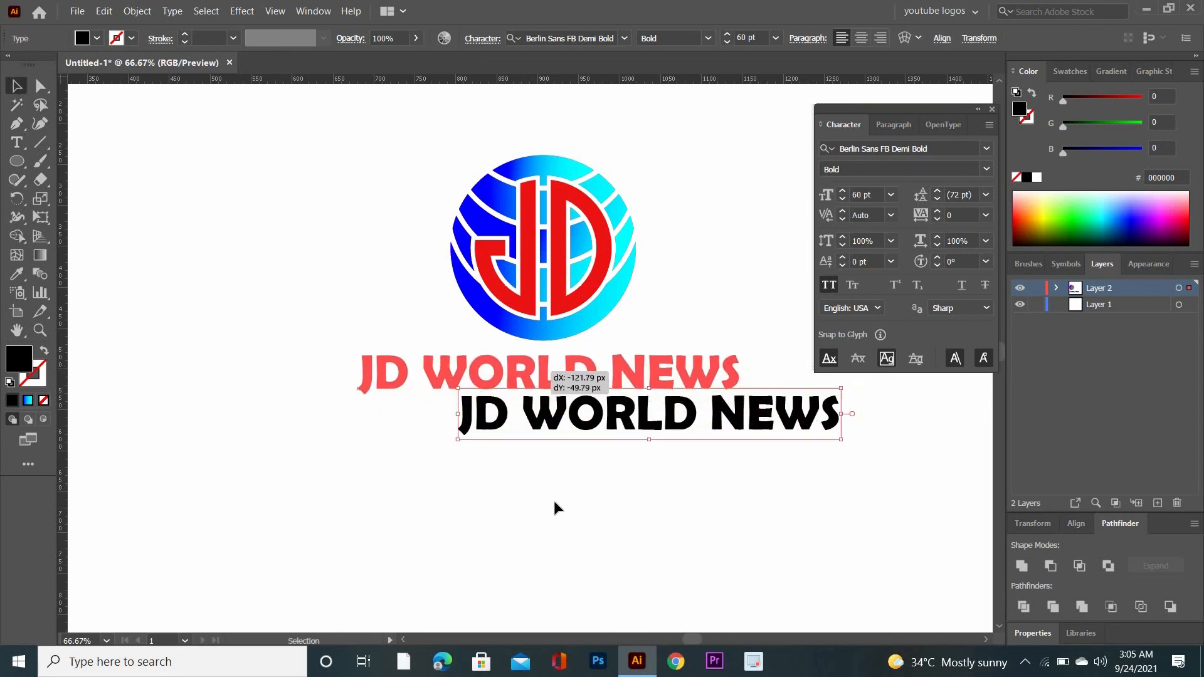
click(545, 499)
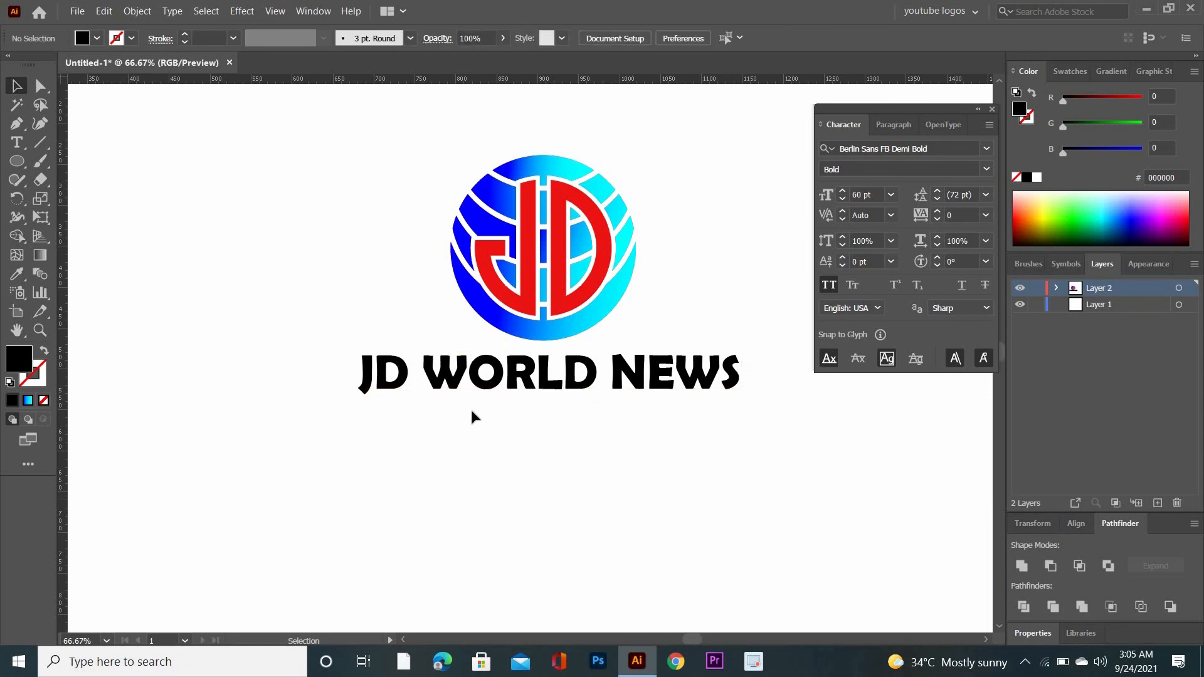
Reselect only the text and shift it slightly down, aligning it horizontally with the circle above
drag(327, 336, 796, 464)
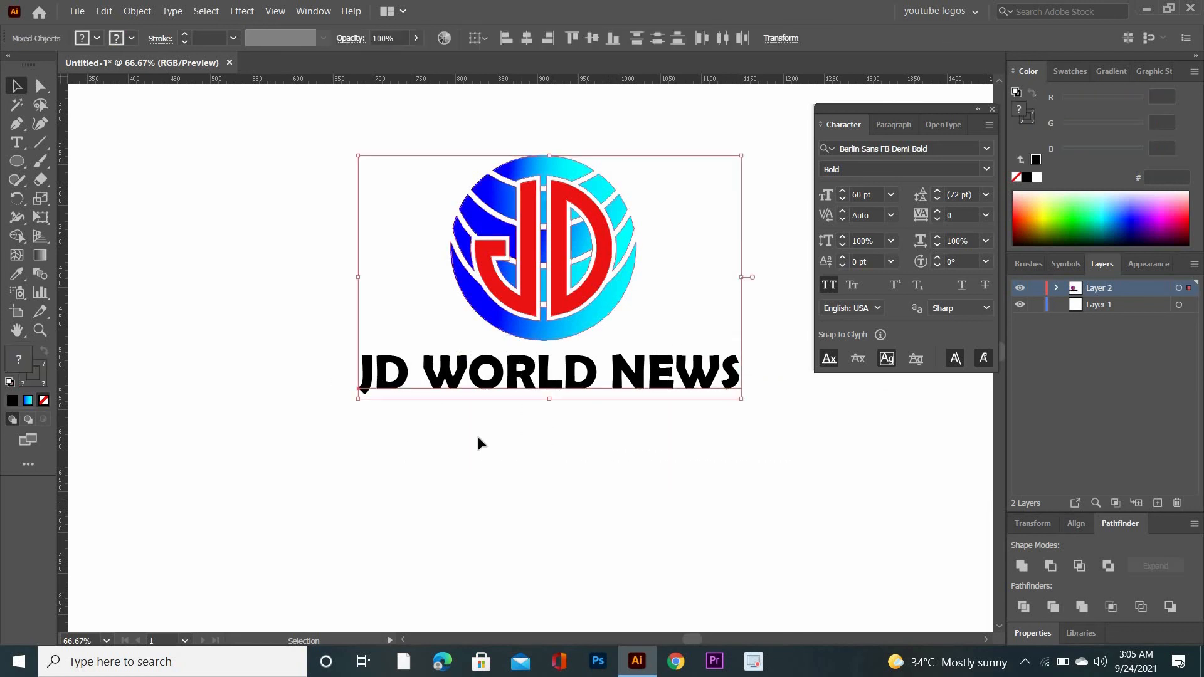
click(552, 446)
drag(344, 344, 802, 464)
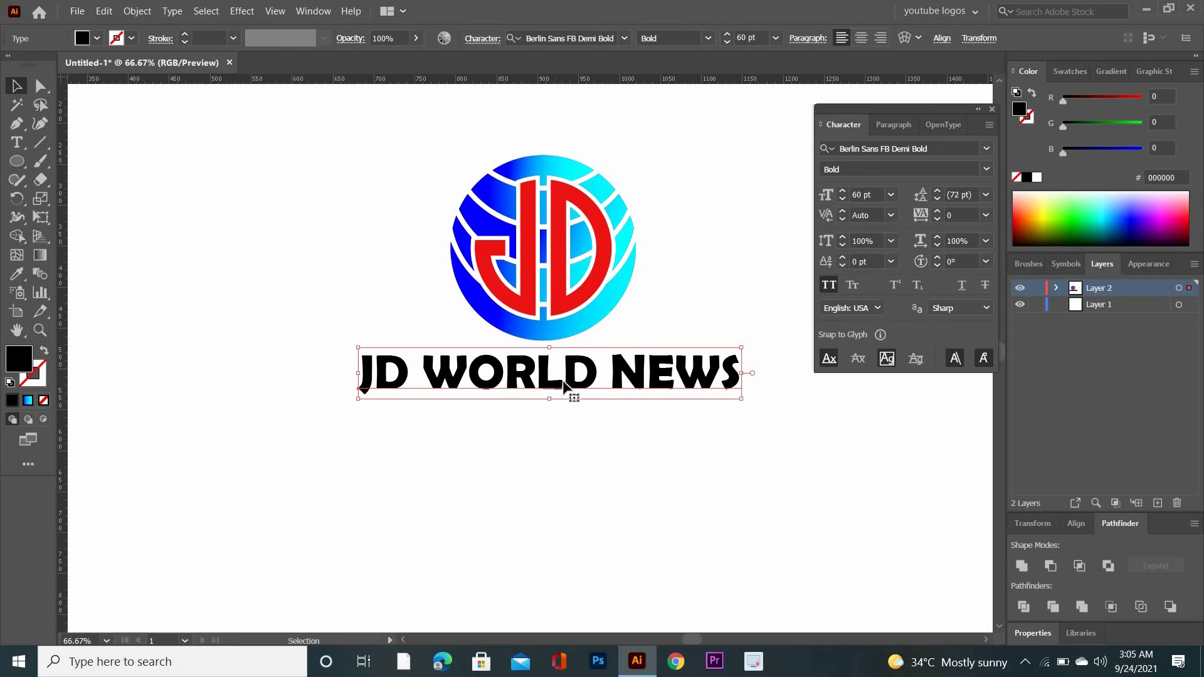
drag(638, 372, 638, 378)
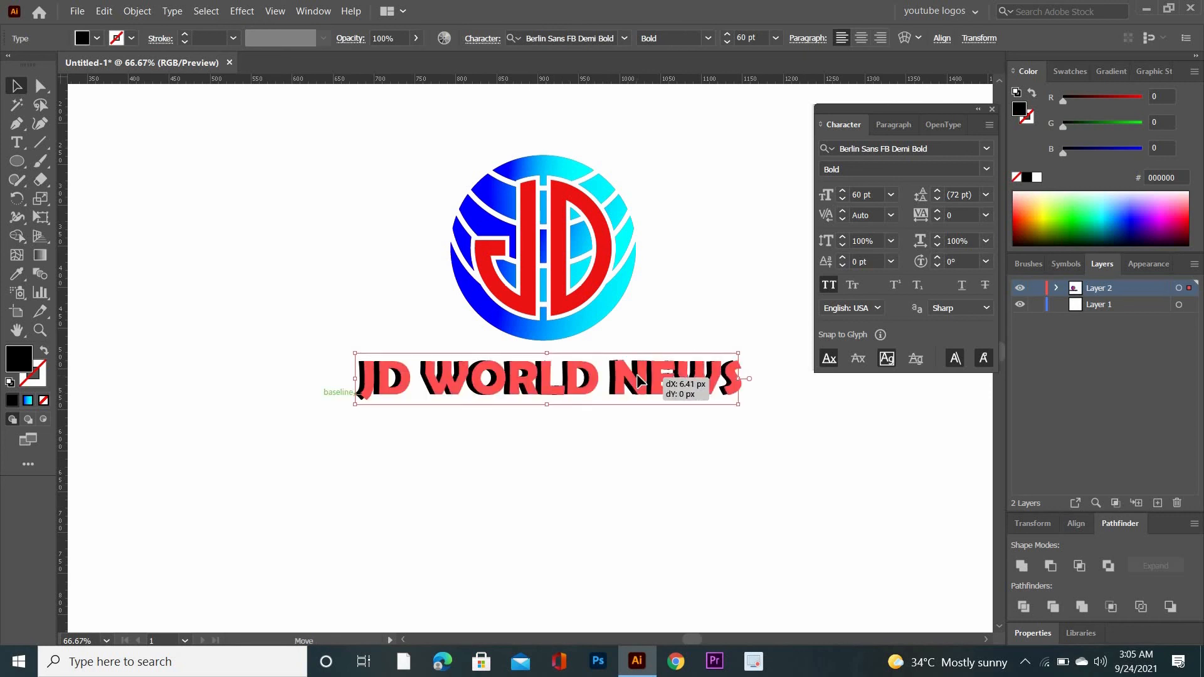
drag(637, 378, 639, 379)
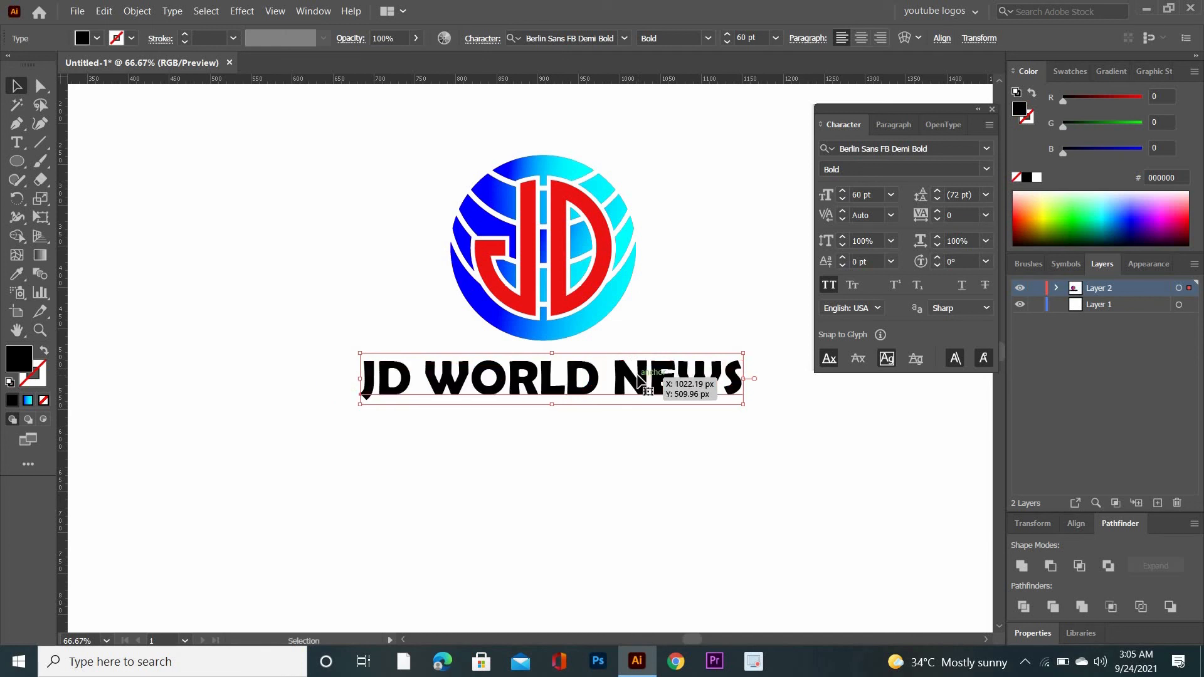
Duplicate the text with a slight horizontal offset to the right of the original for a shadow effect
key(a)
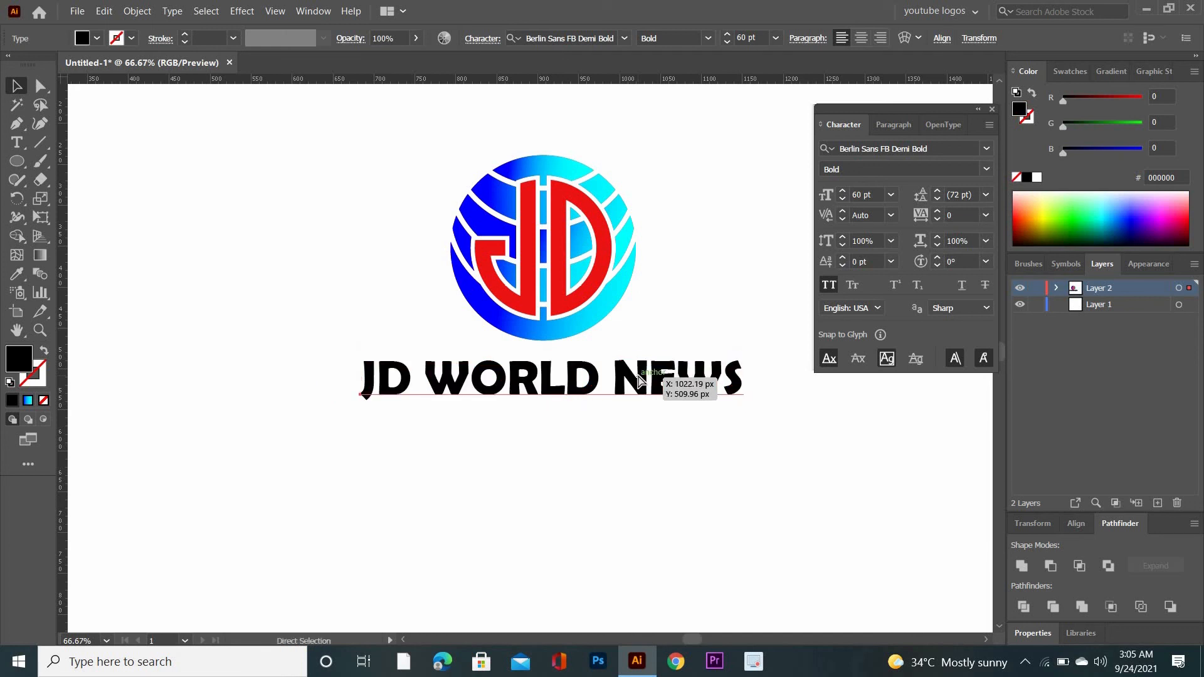
key(v)
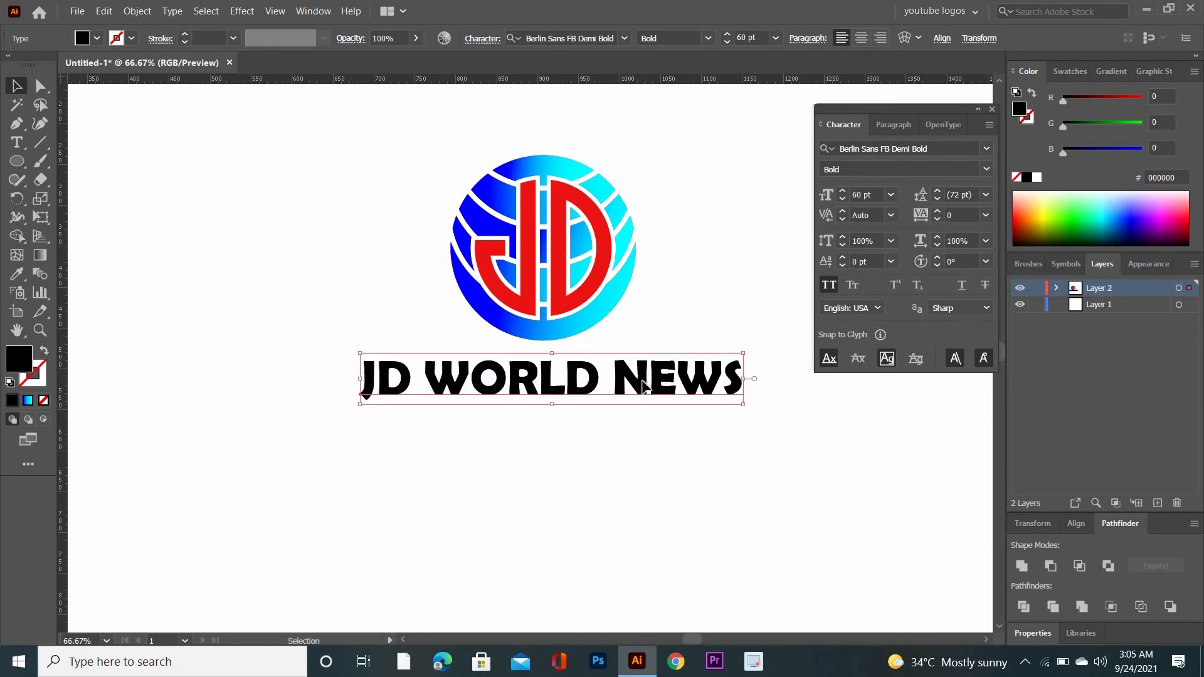
drag(643, 386, 648, 396)
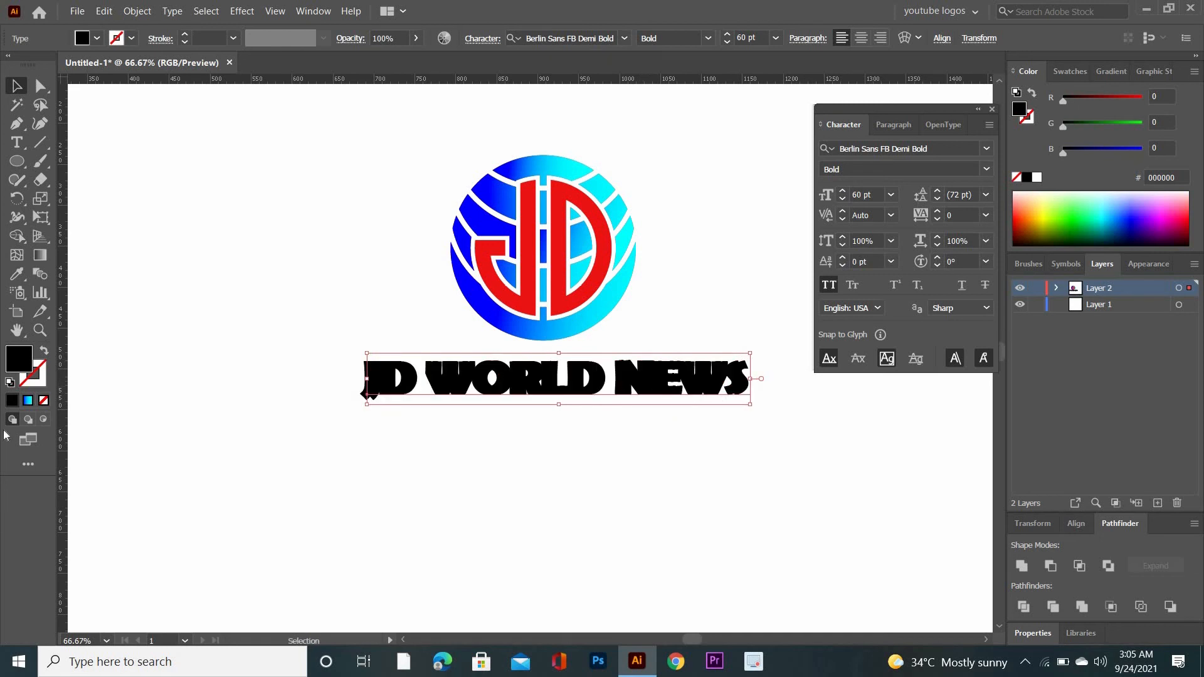
Fill the front copy of the JD WORLD NEWS text with red DB3737 and deselect it
double_click(18, 367)
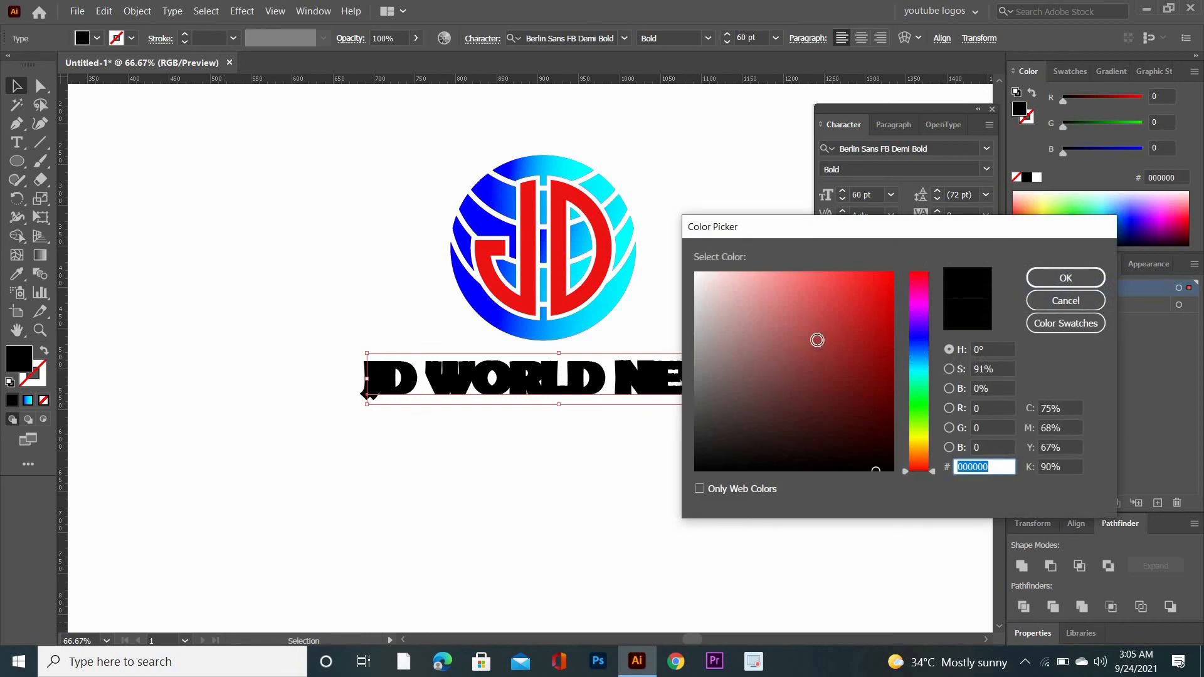
click(845, 297)
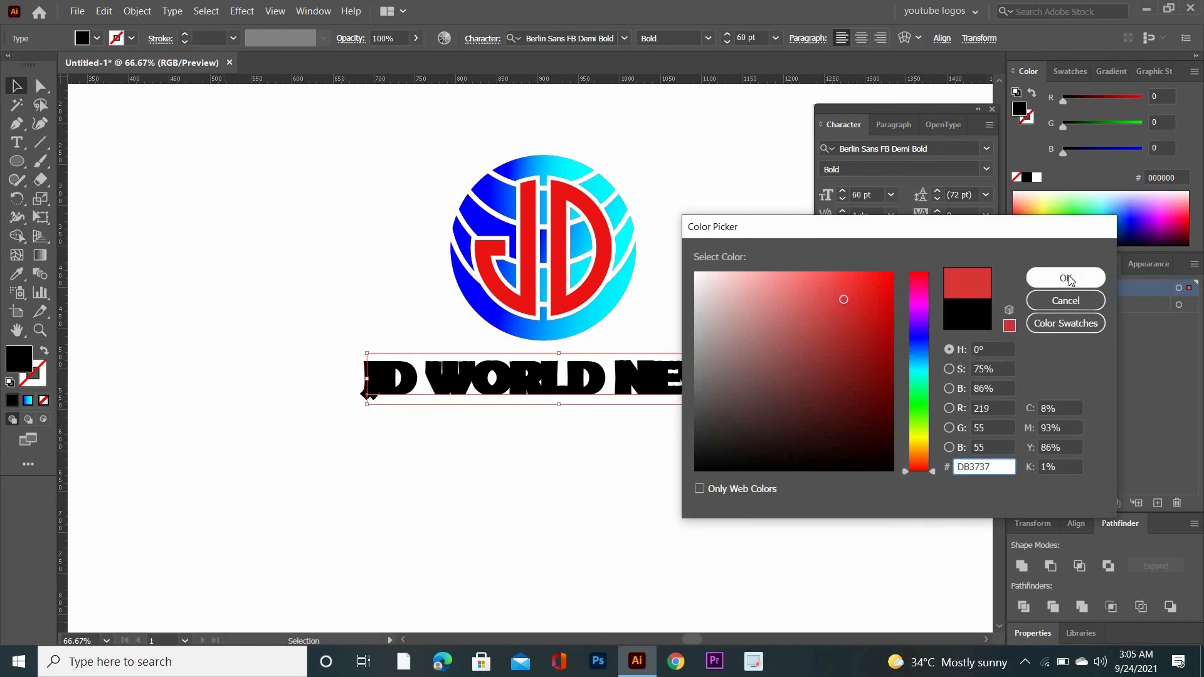
click(1066, 278)
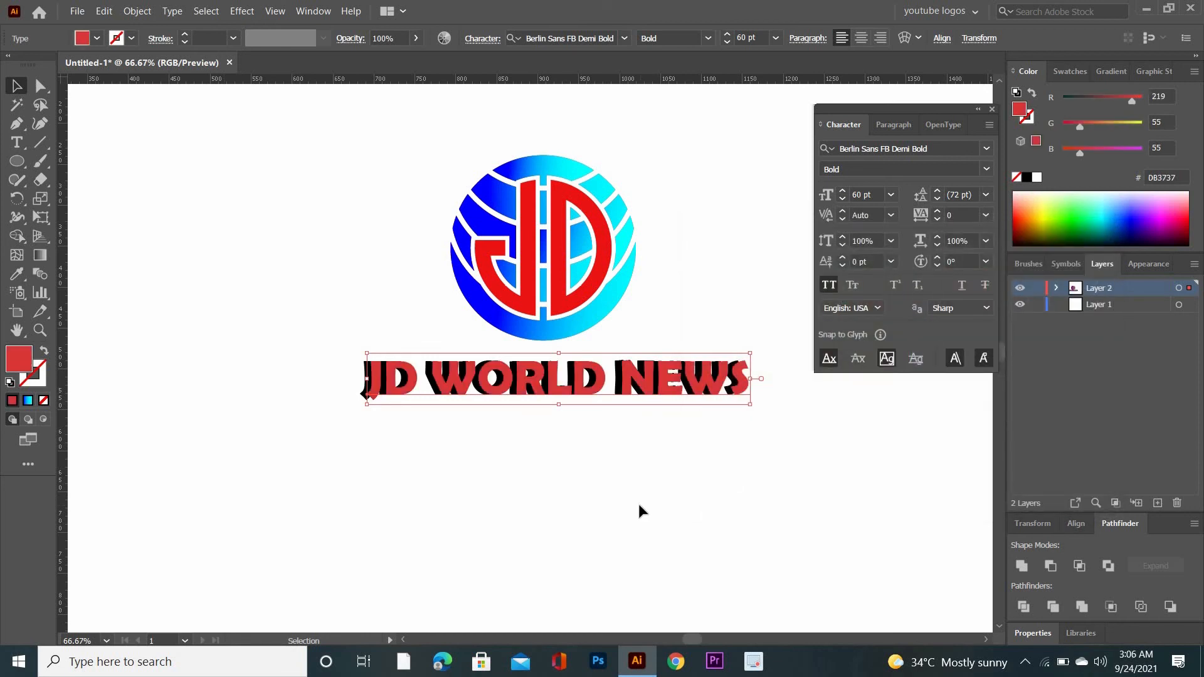
click(639, 505)
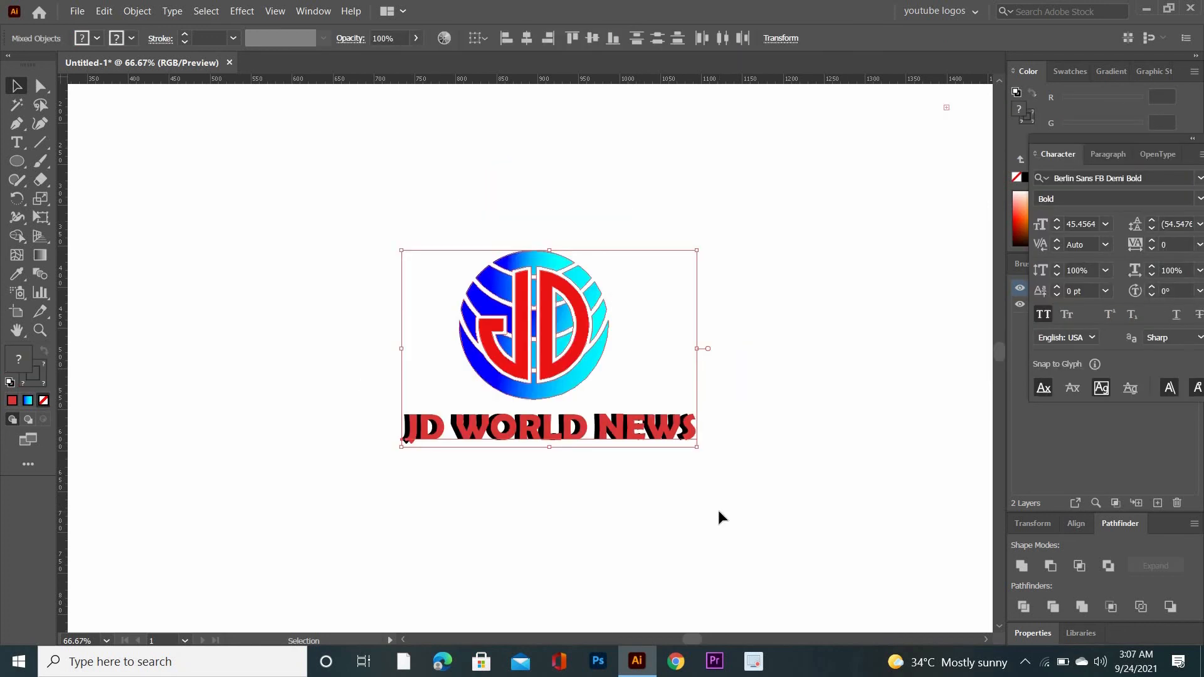
Scale the whole logo down proportionally until its text is about 20.6 pt and place a copy in the artboard's upper-left area
drag(720, 516, 781, 484)
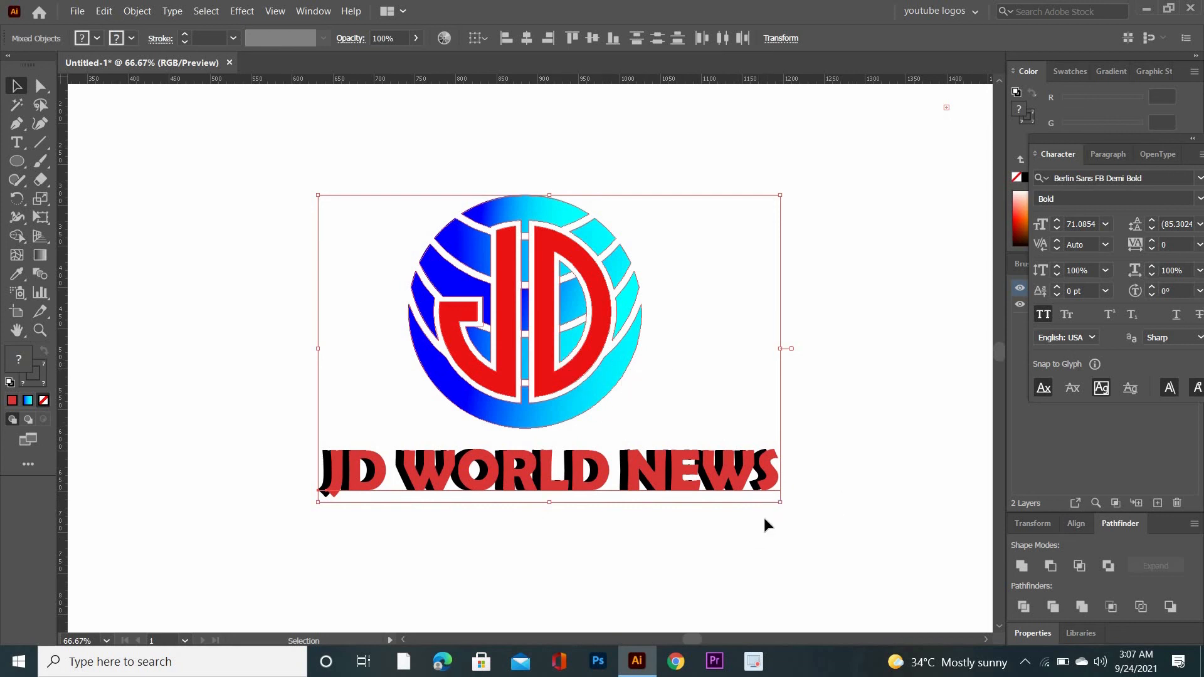
drag(783, 506, 616, 393)
click(703, 417)
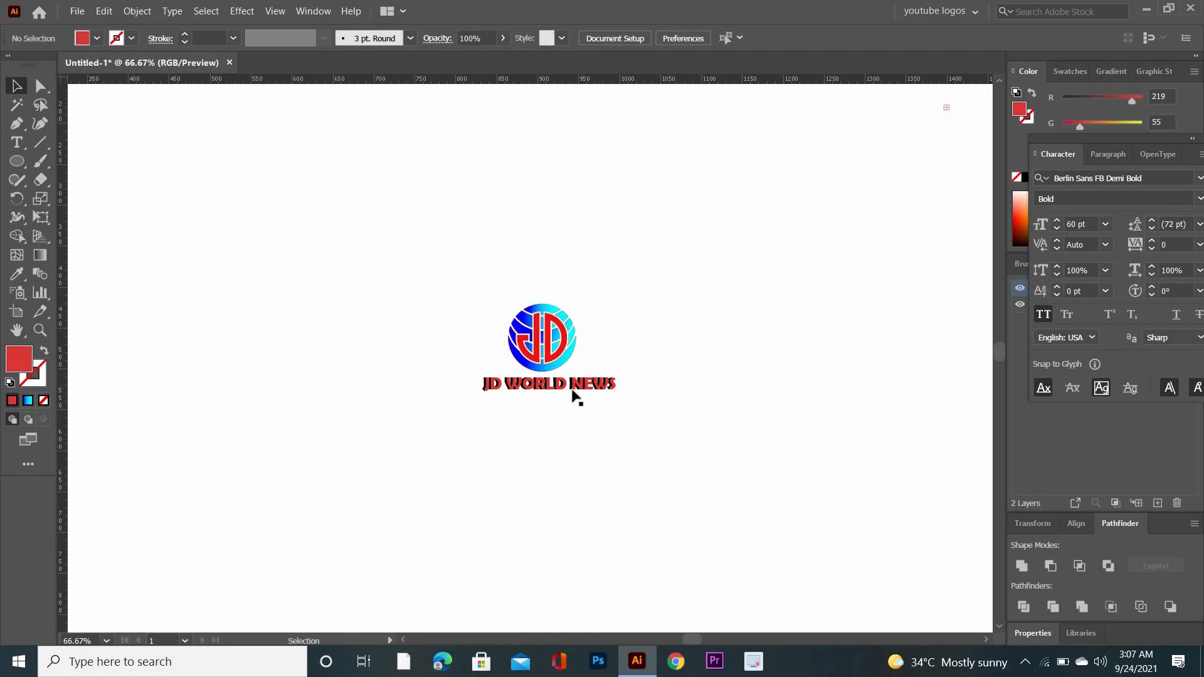
drag(651, 425, 452, 331)
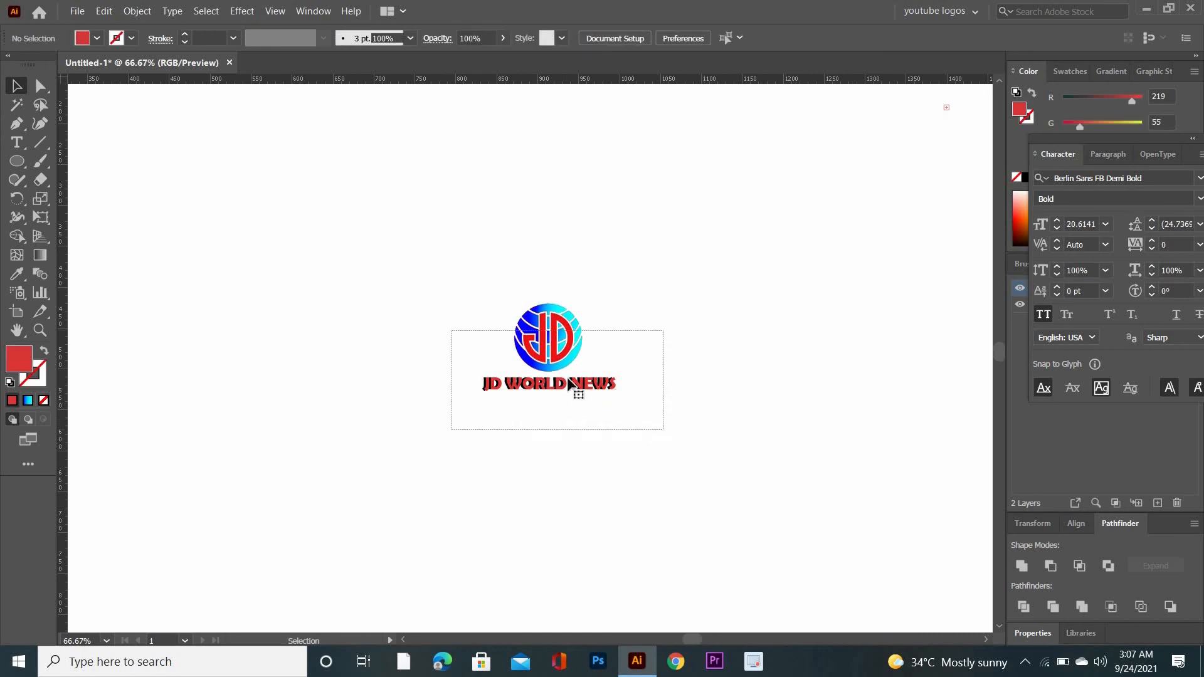
drag(569, 363, 249, 188)
Select the small logo in the middle of the artboard and enlarge it proportionally from its centre as the main version
key(a)
key(ctrl+minus)
key(v)
drag(408, 309, 664, 443)
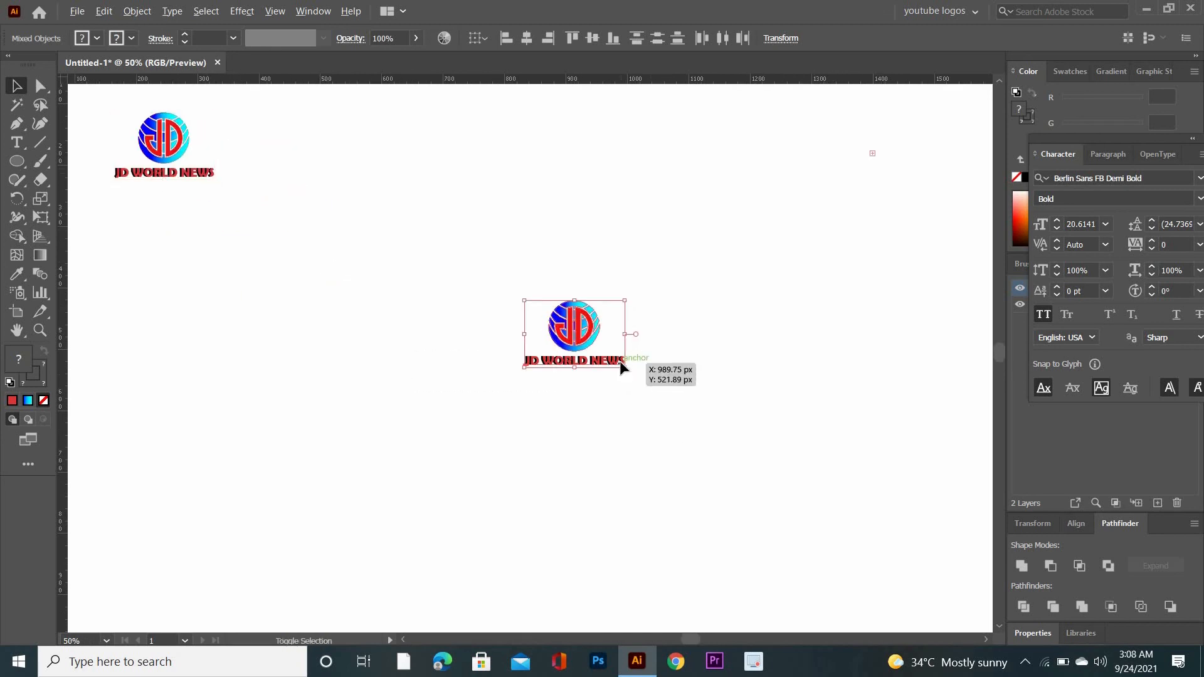
drag(624, 368, 809, 533)
click(885, 483)
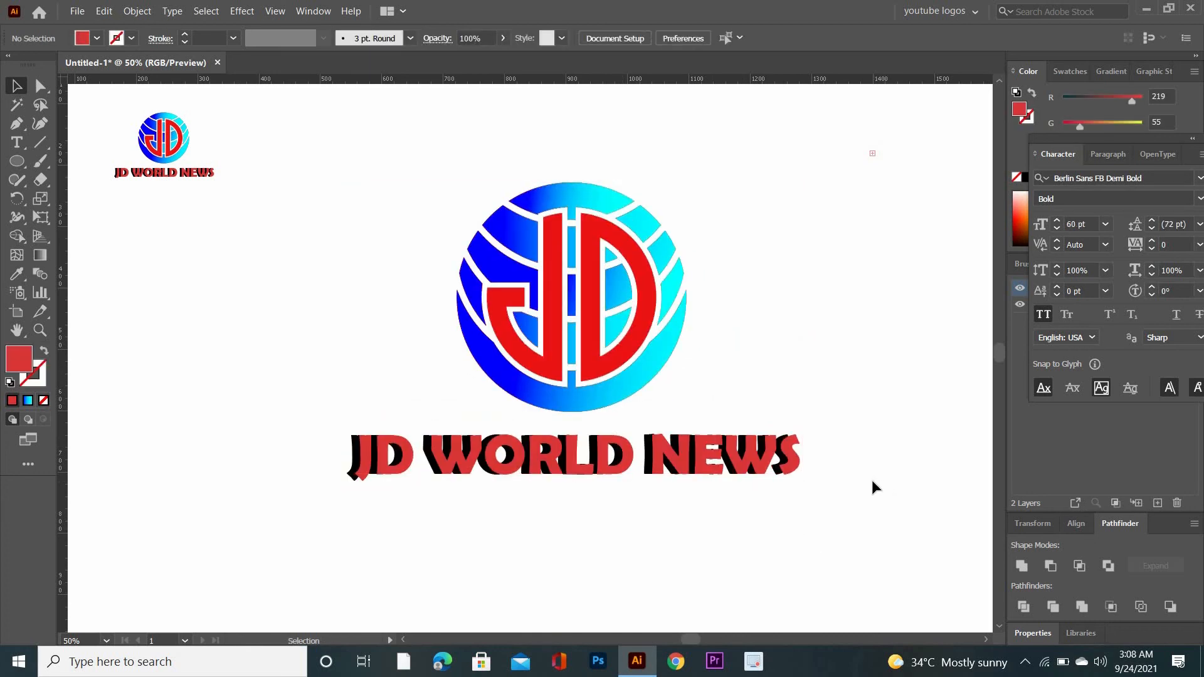